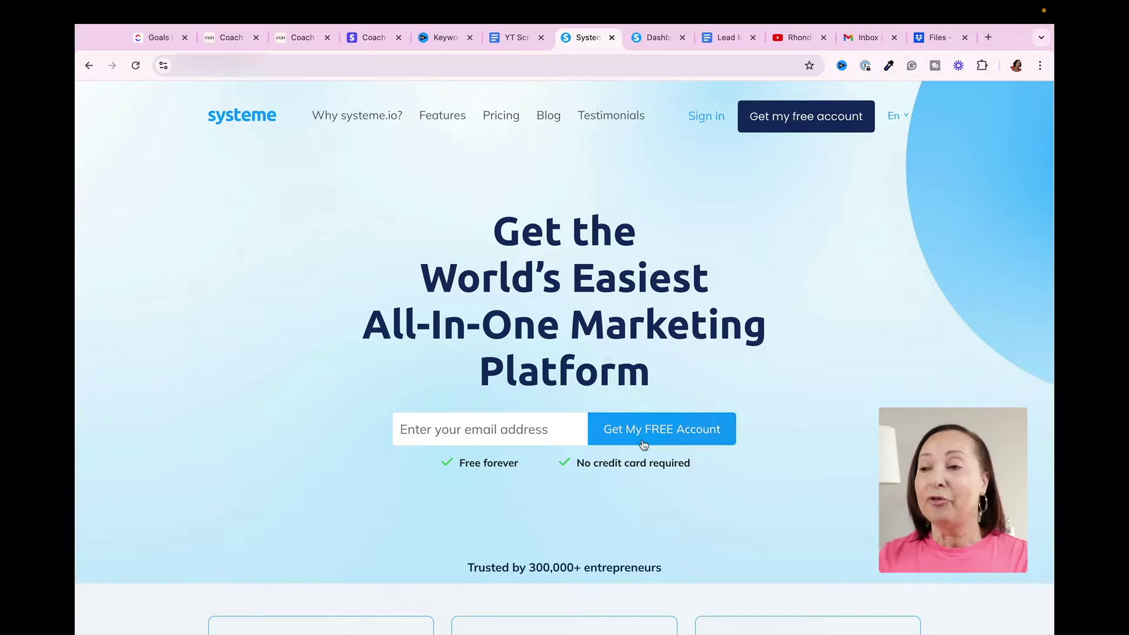
Step: Create a funnel named "Create Your First eBook" with the goal Build an audience and U.S. Dollar as currency
click(658, 41)
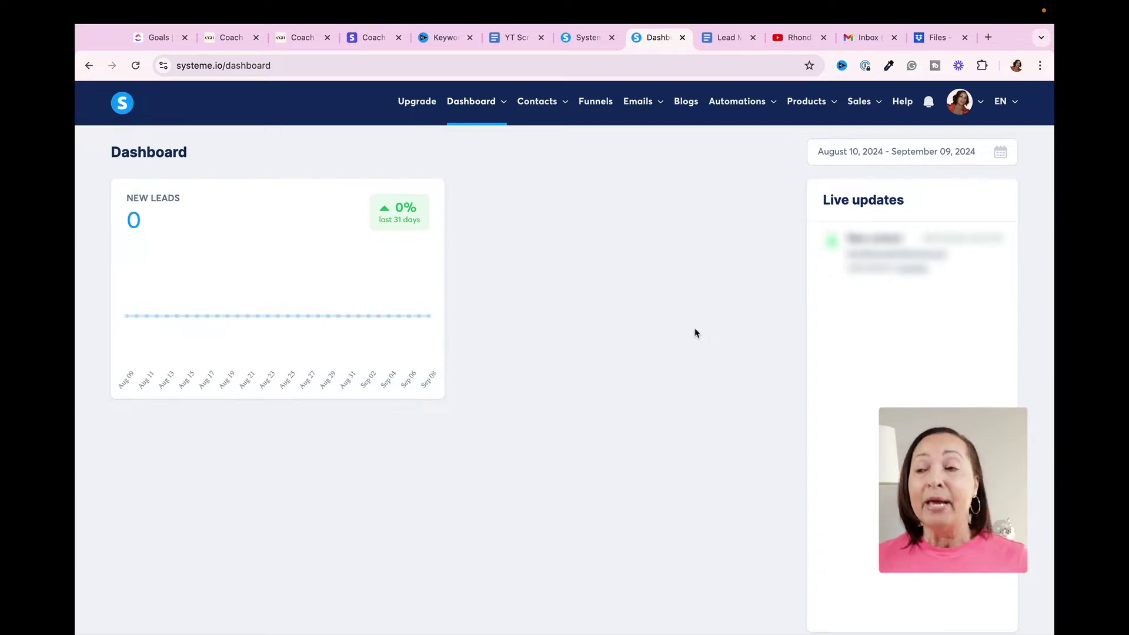
click(592, 109)
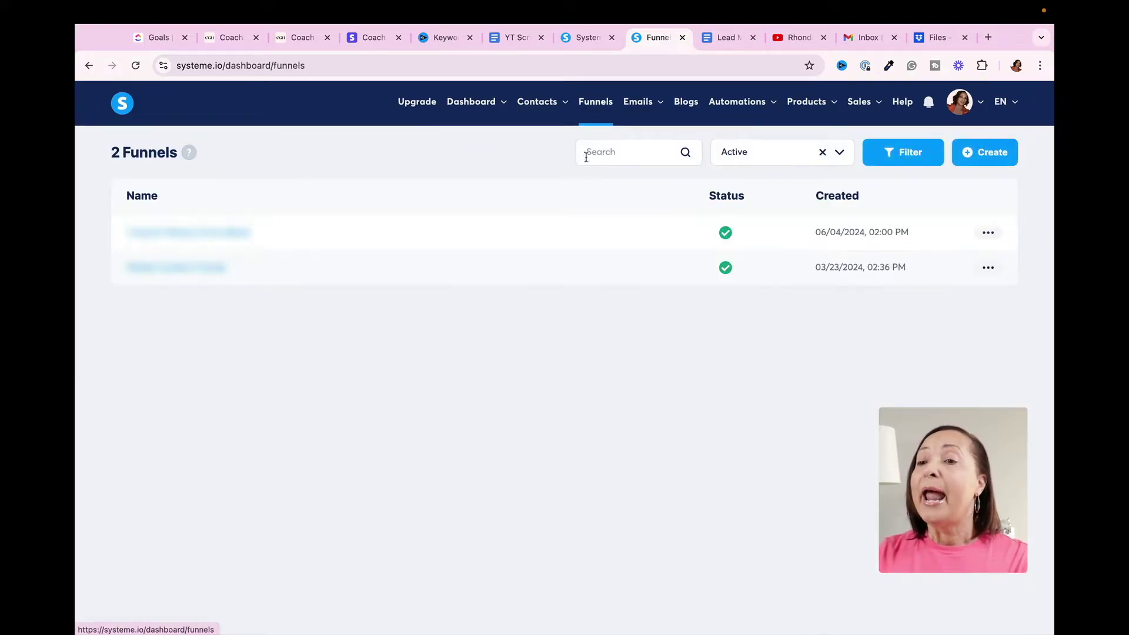
click(986, 158)
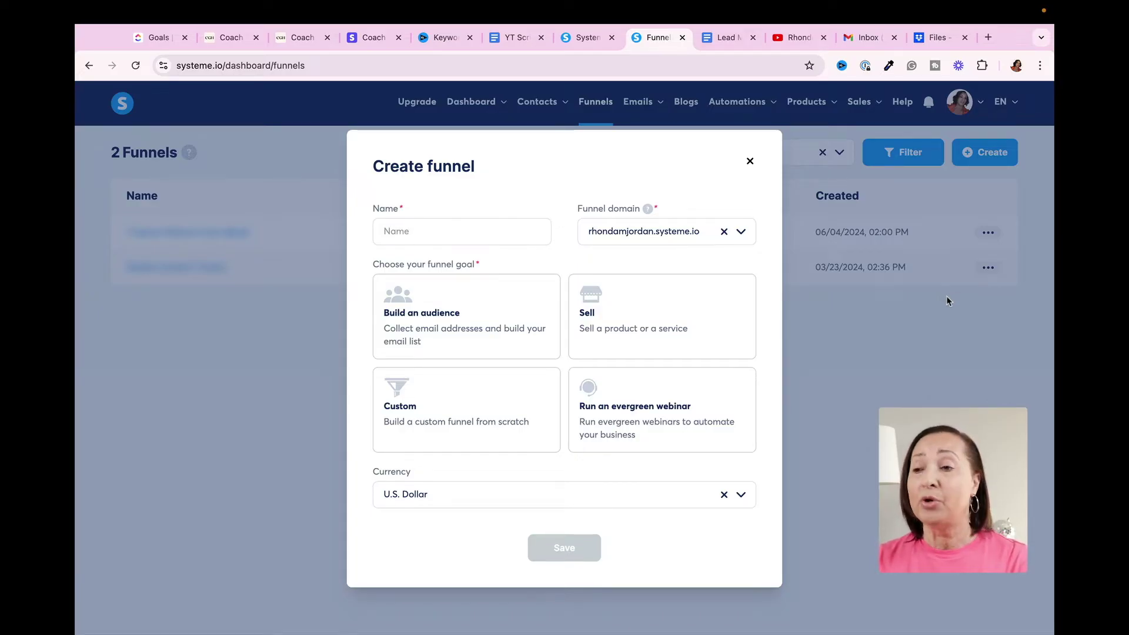
click(418, 230)
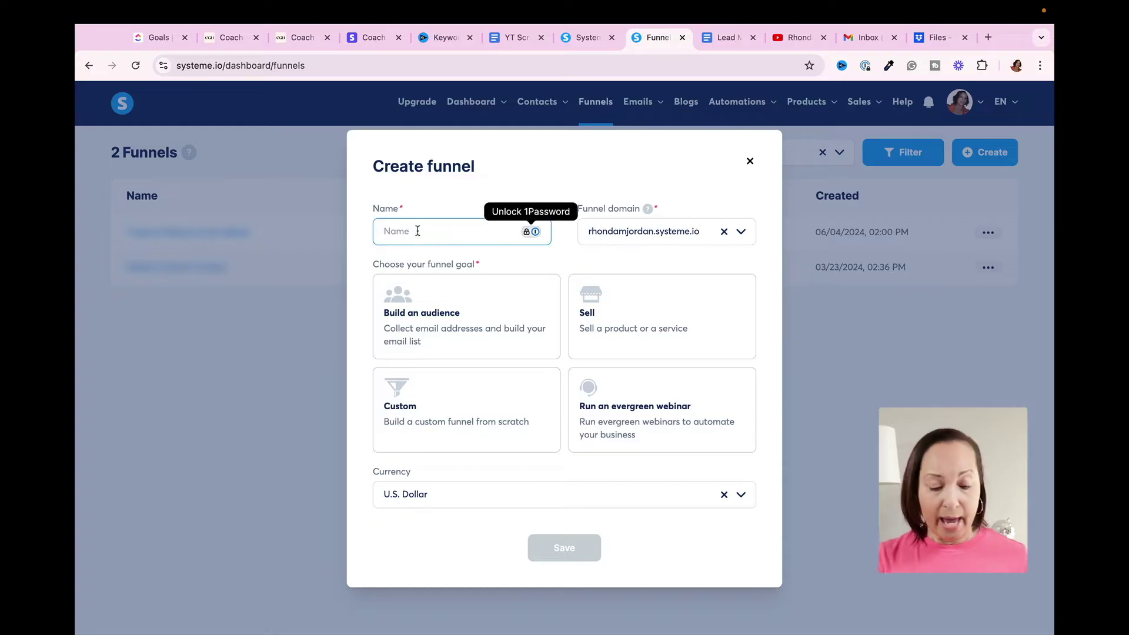
key(super+v)
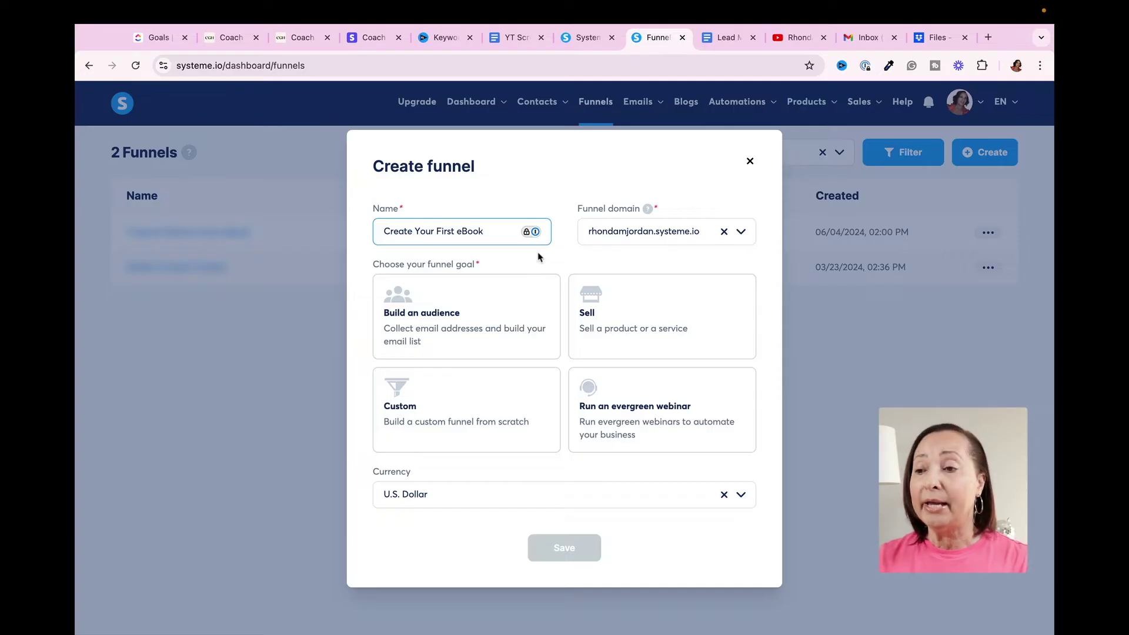
click(534, 316)
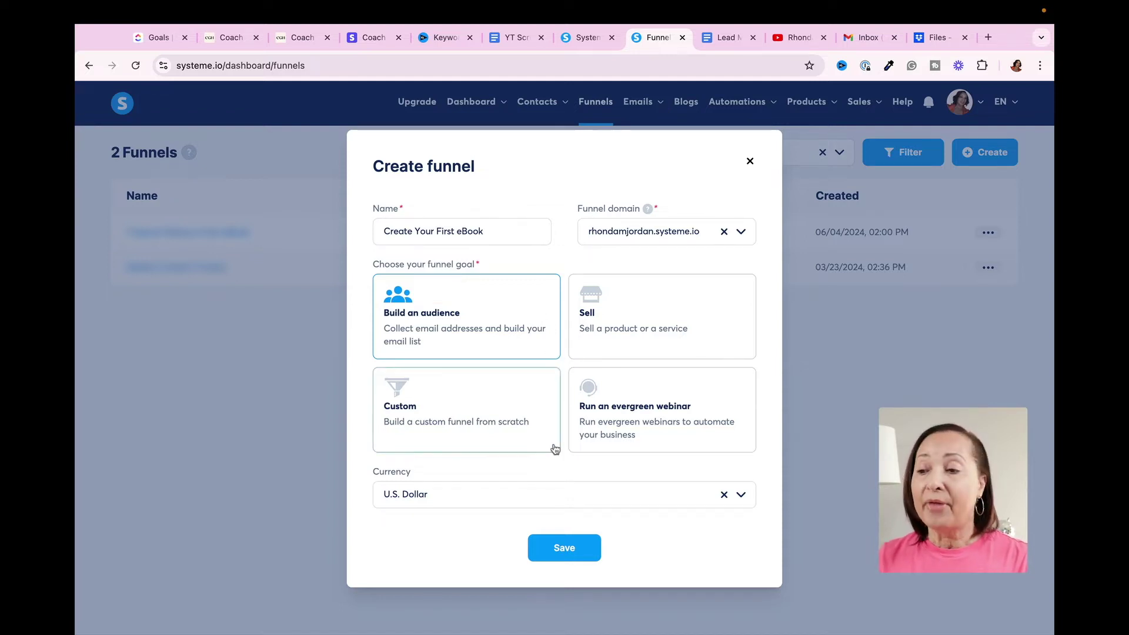
click(566, 550)
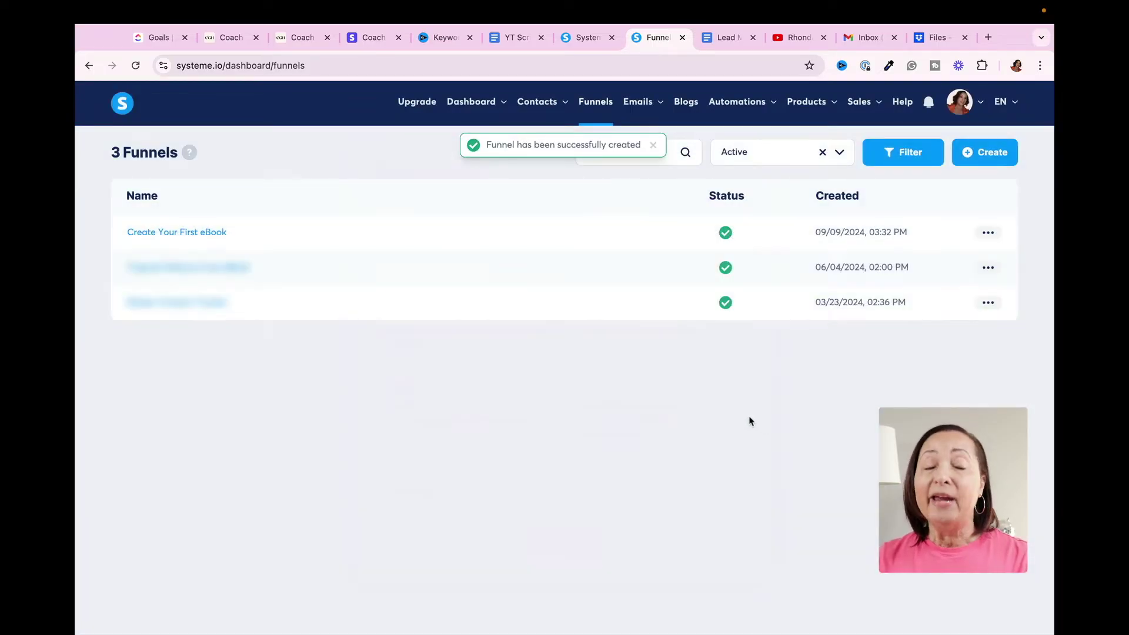
Step: Open the "Create Your First eBook" funnel and show 30 squeeze page templates per page
click(182, 240)
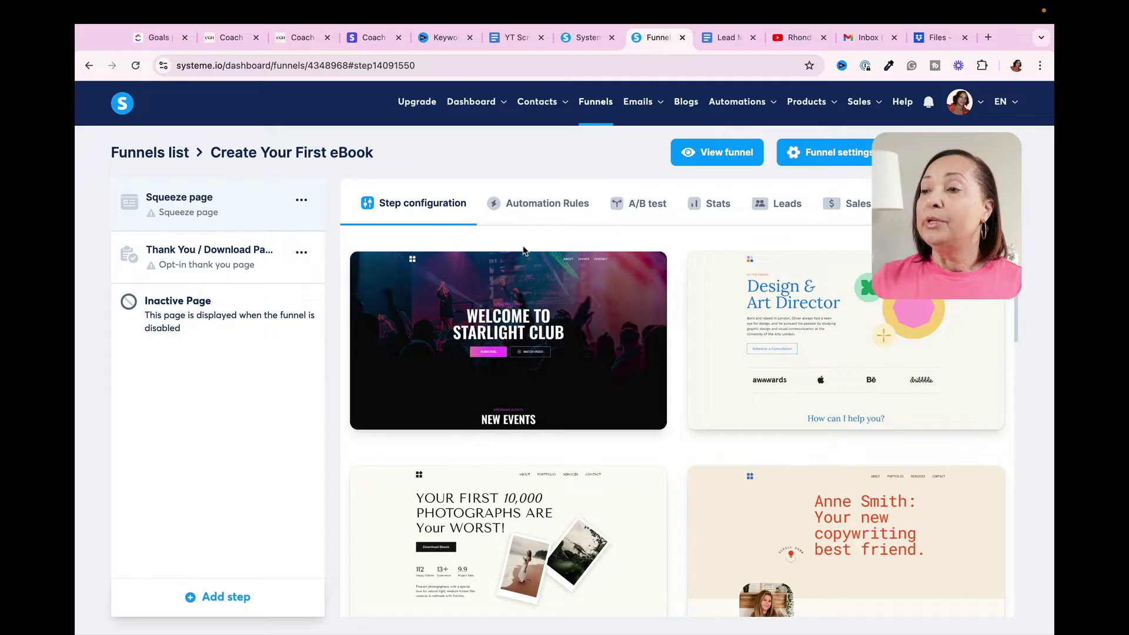
mouse_move(976, 311)
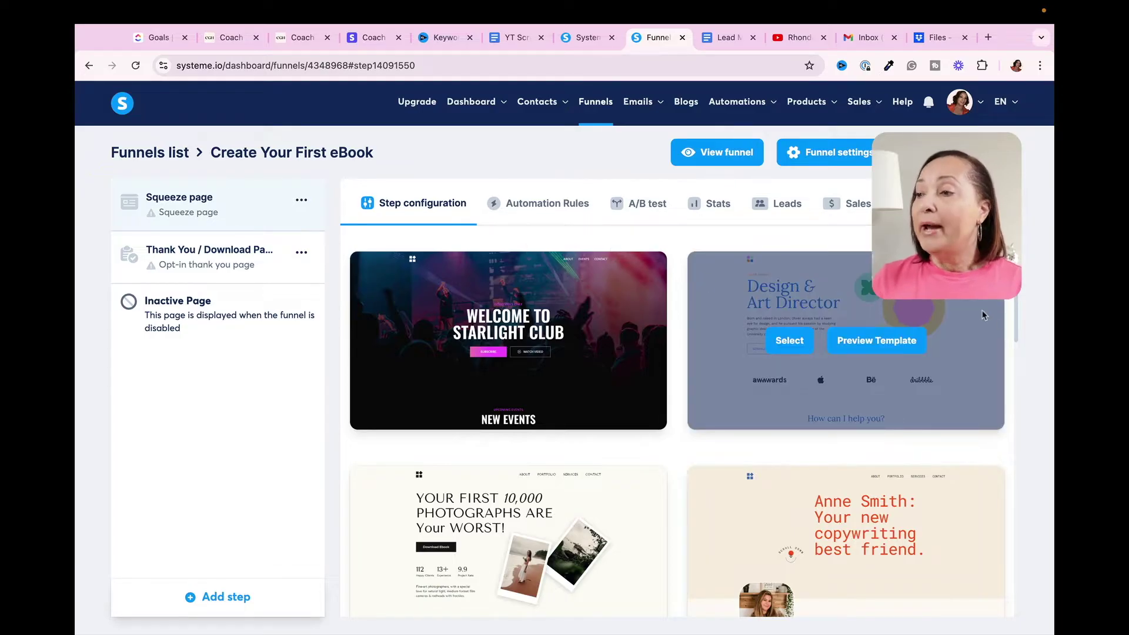
scroll(988, 321, down, 7)
scroll(999, 330, down, 5)
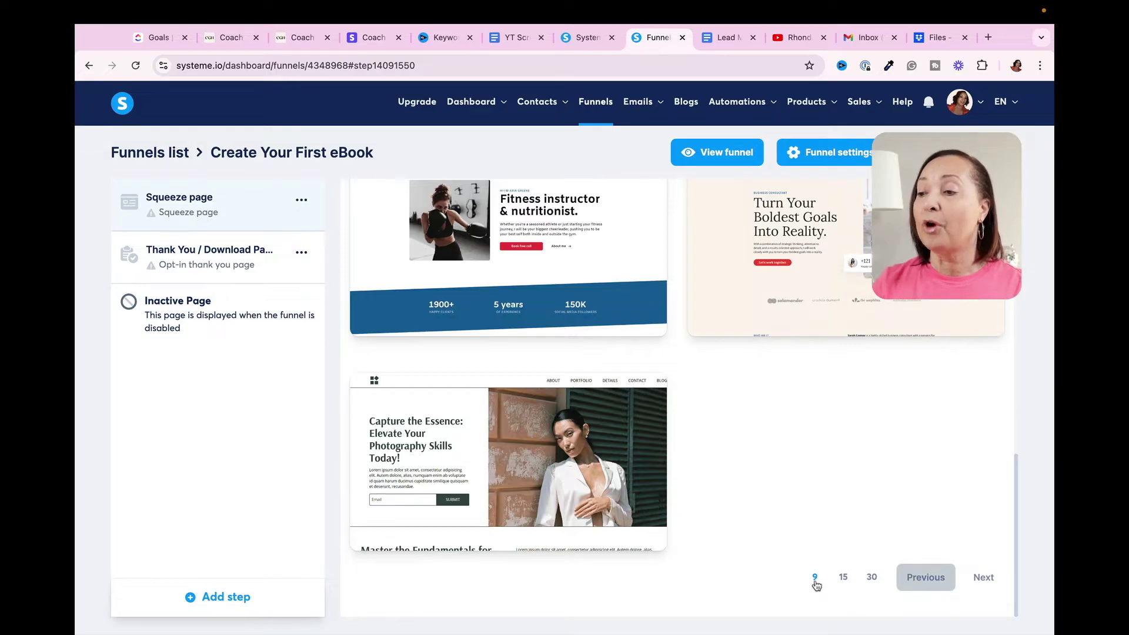
click(873, 578)
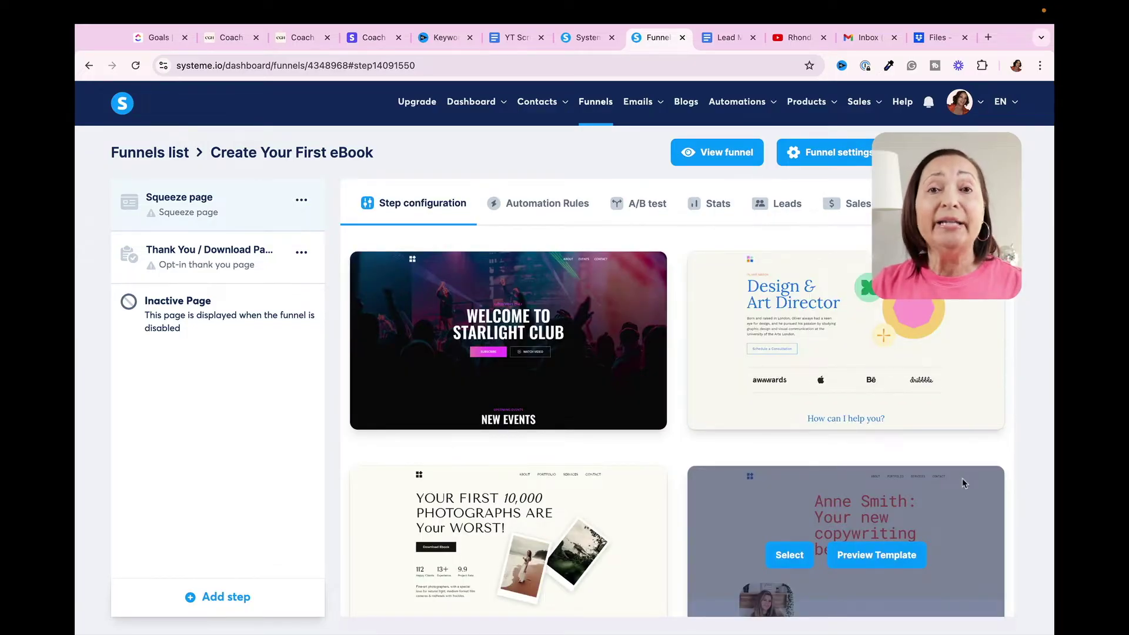
Step: Preview the "The best way to create squeeze pages?" template from the second page of templates and select it for the squeeze page
scroll(964, 483, down, 5)
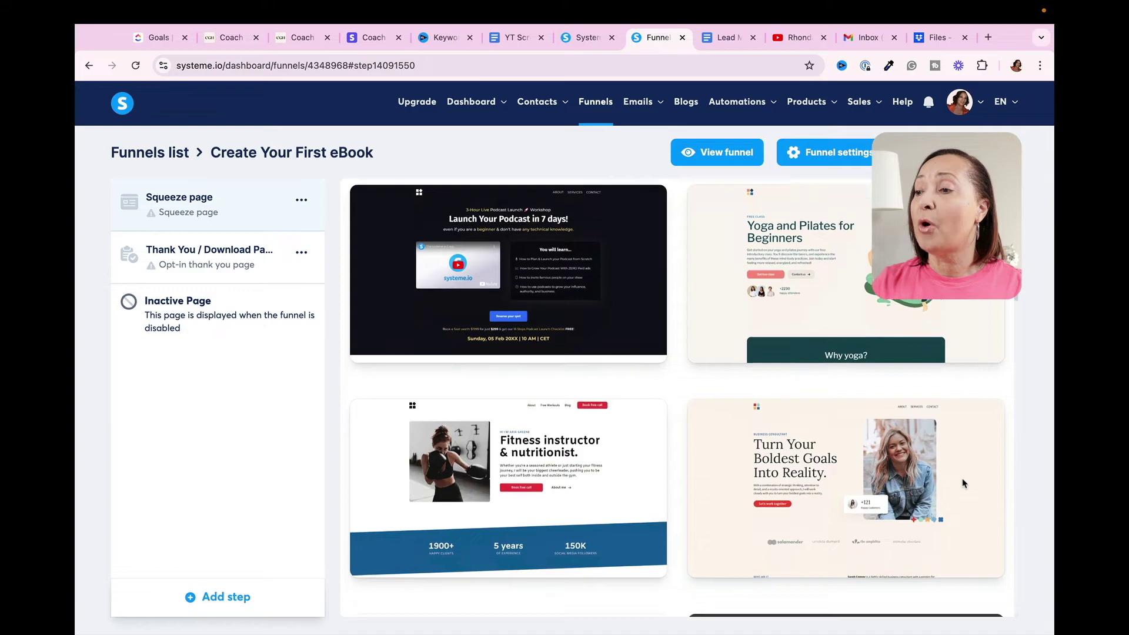
scroll(964, 483, down, 20)
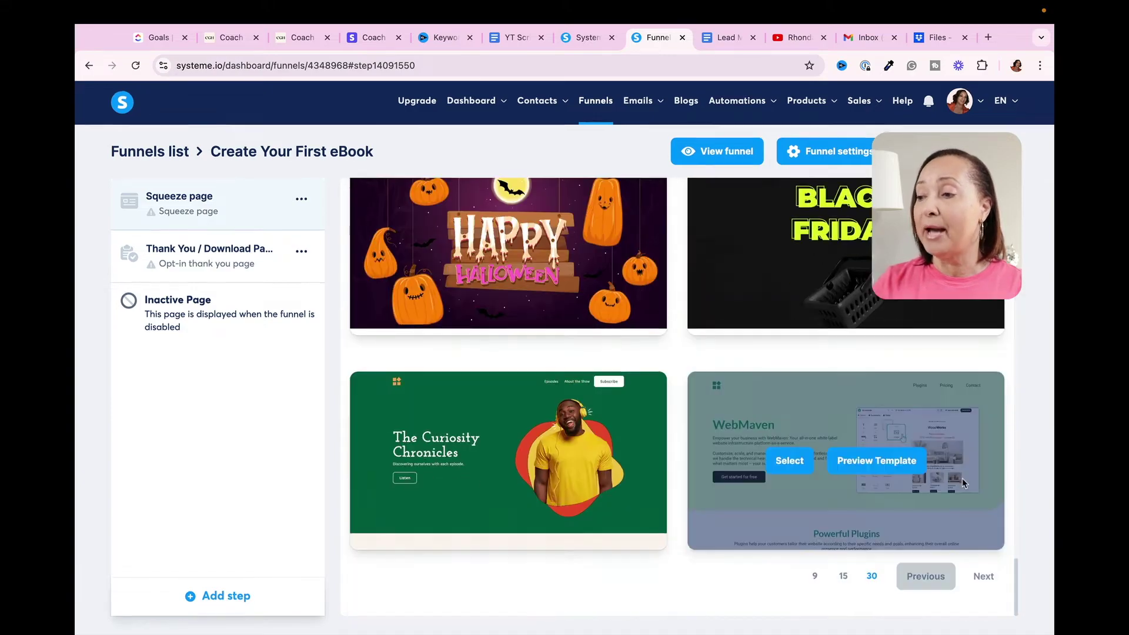
click(982, 576)
scroll(941, 538, down, 3)
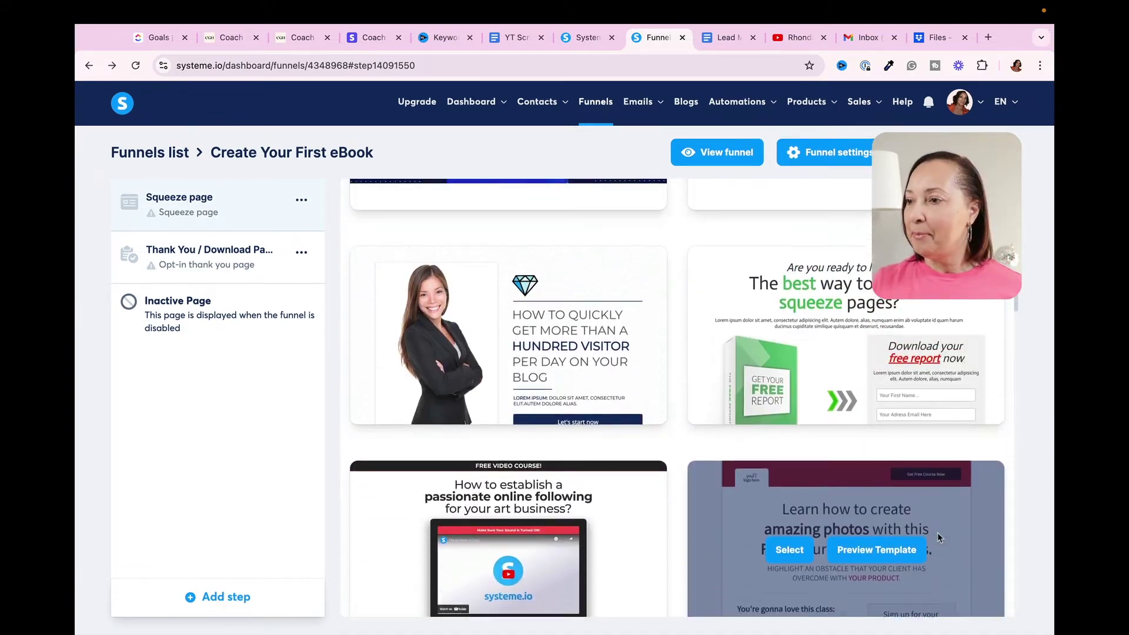
scroll(939, 538, up, 1)
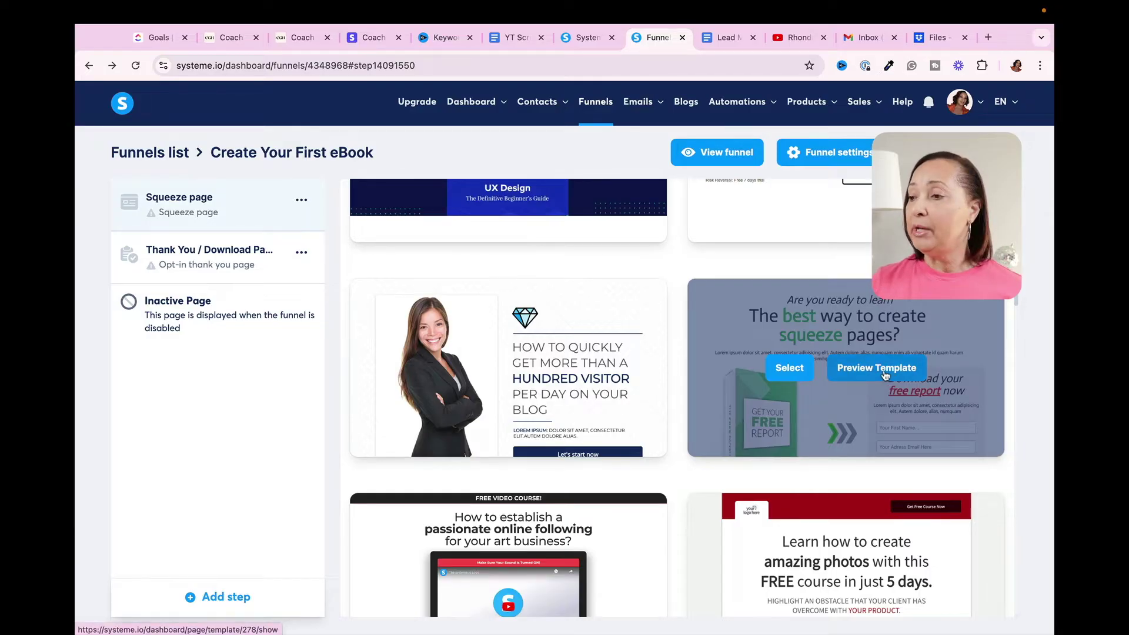
click(885, 373)
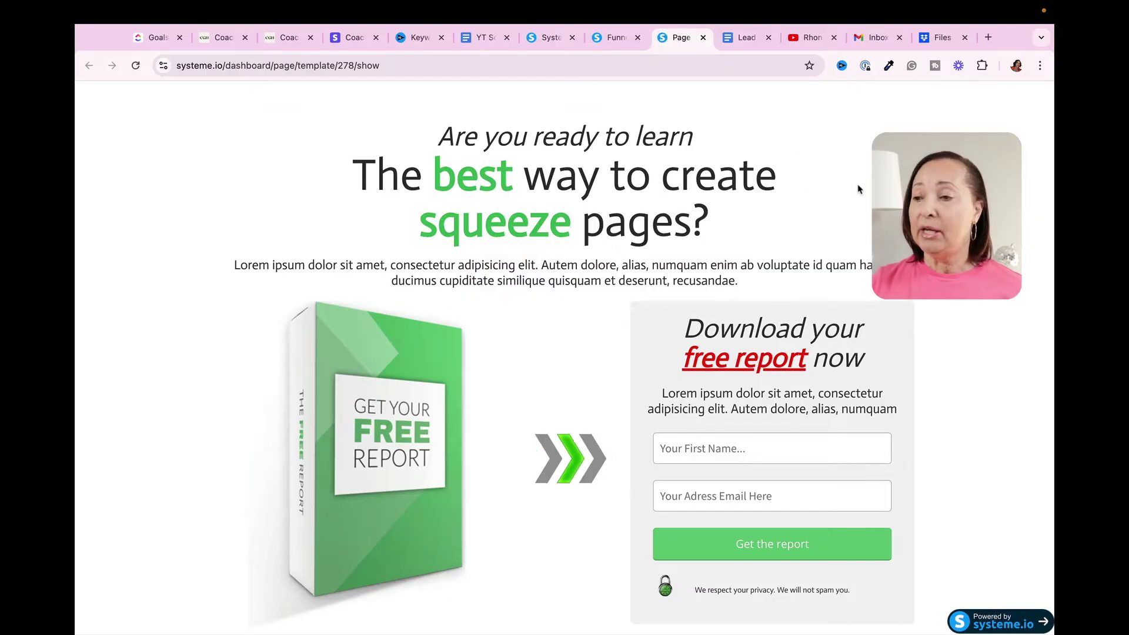
click(703, 39)
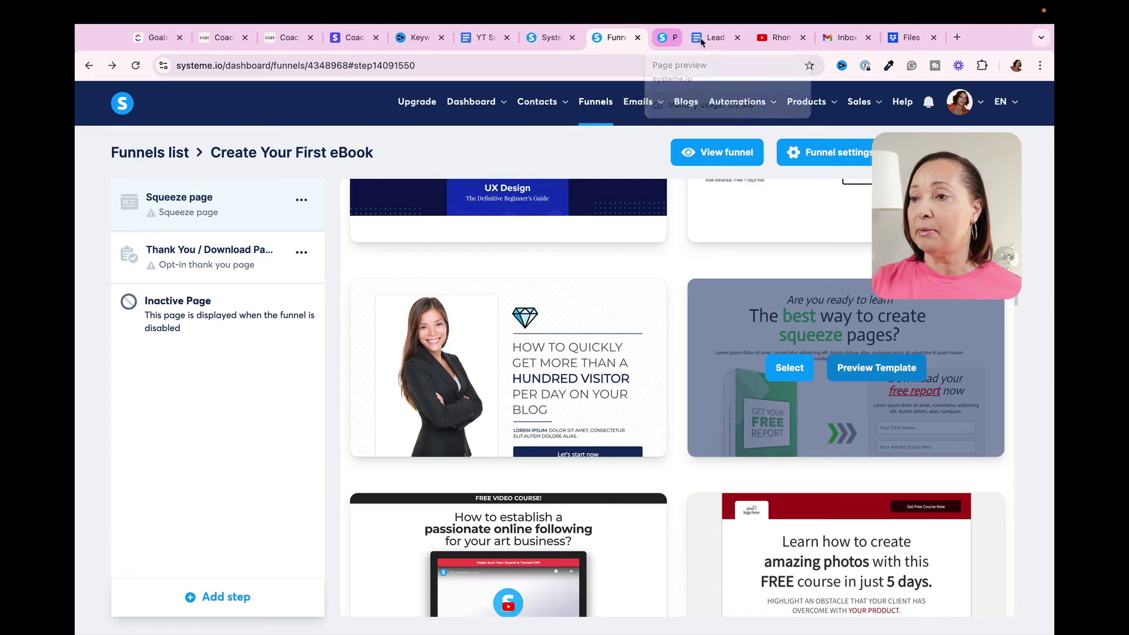
mouse_move(796, 374)
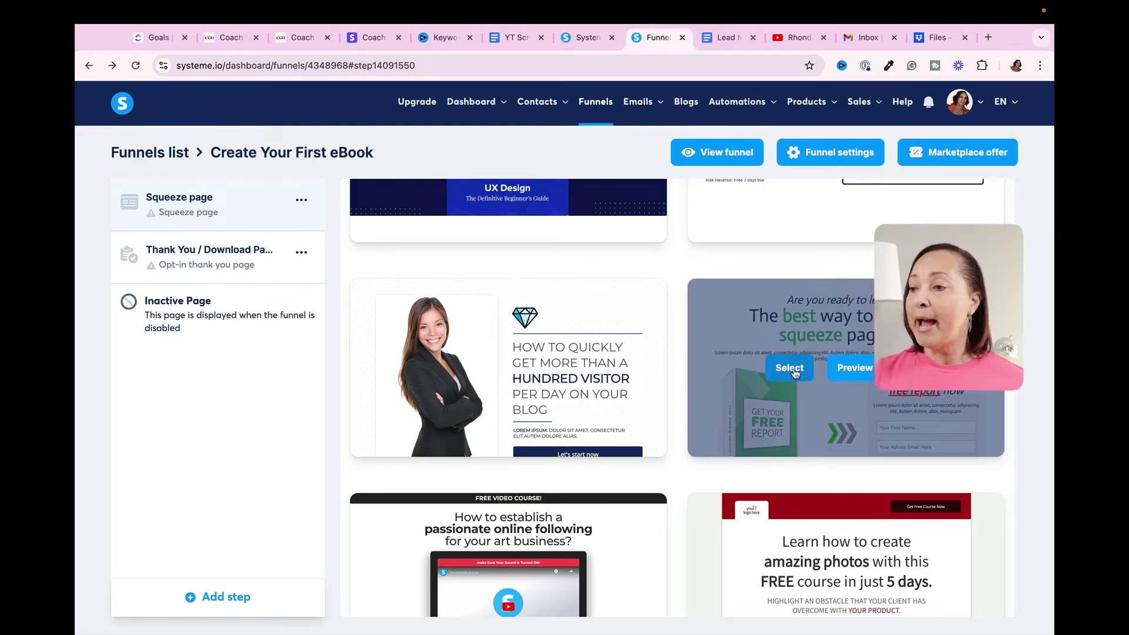
click(789, 368)
Step: Rename the squeeze page step "Create Your First eBook" and save its URL path as ebook-guide
click(441, 280)
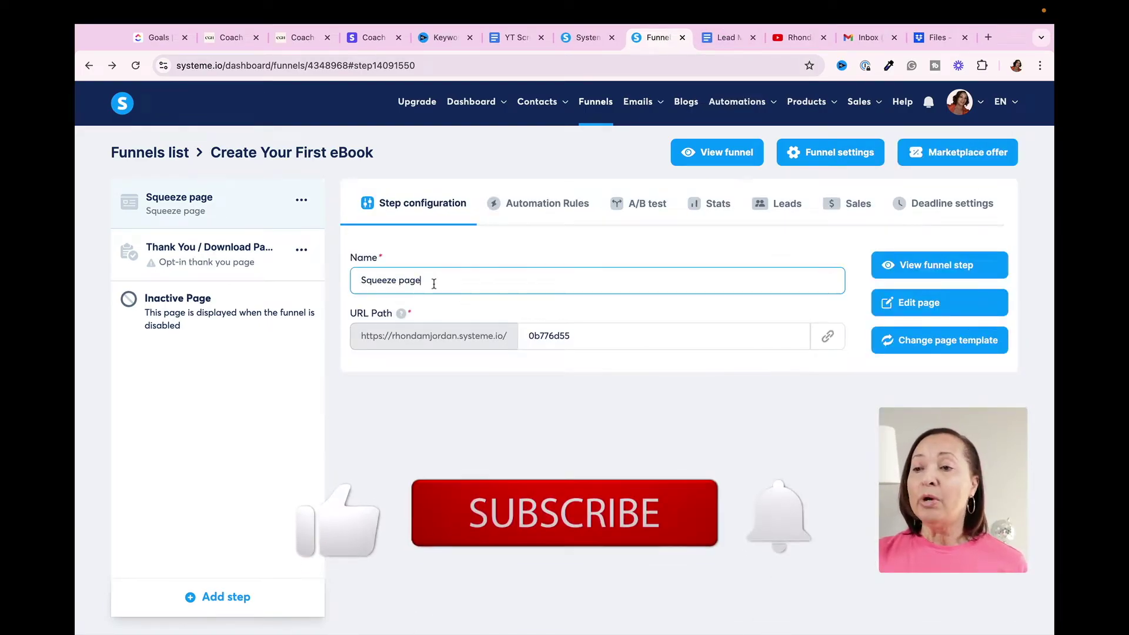
key(ctrl+a)
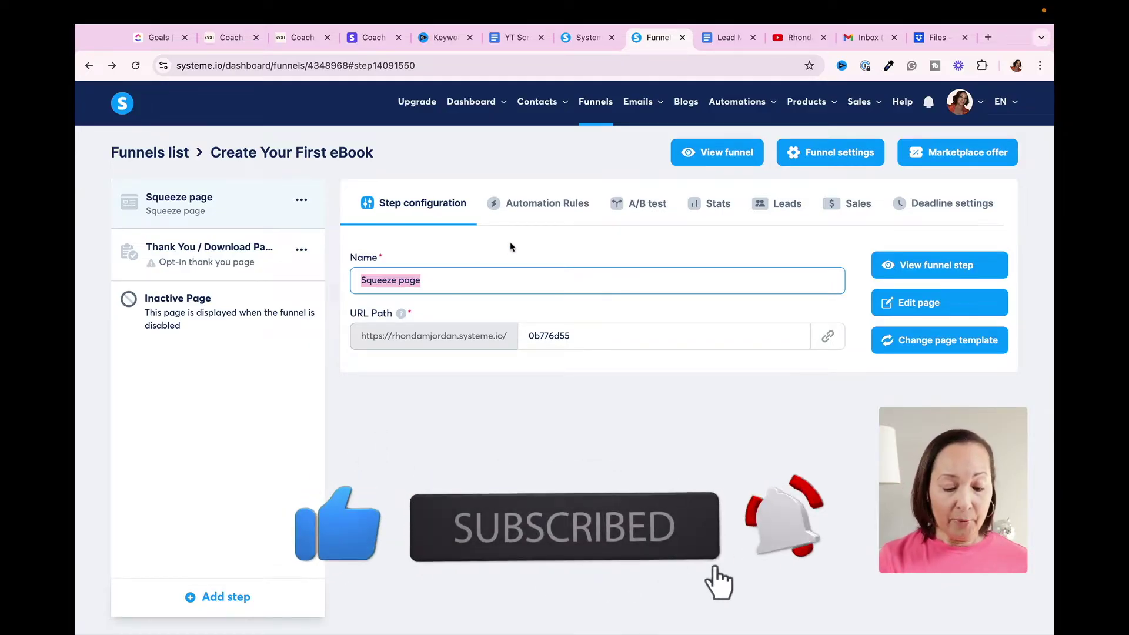
text(Create Your First eBook)
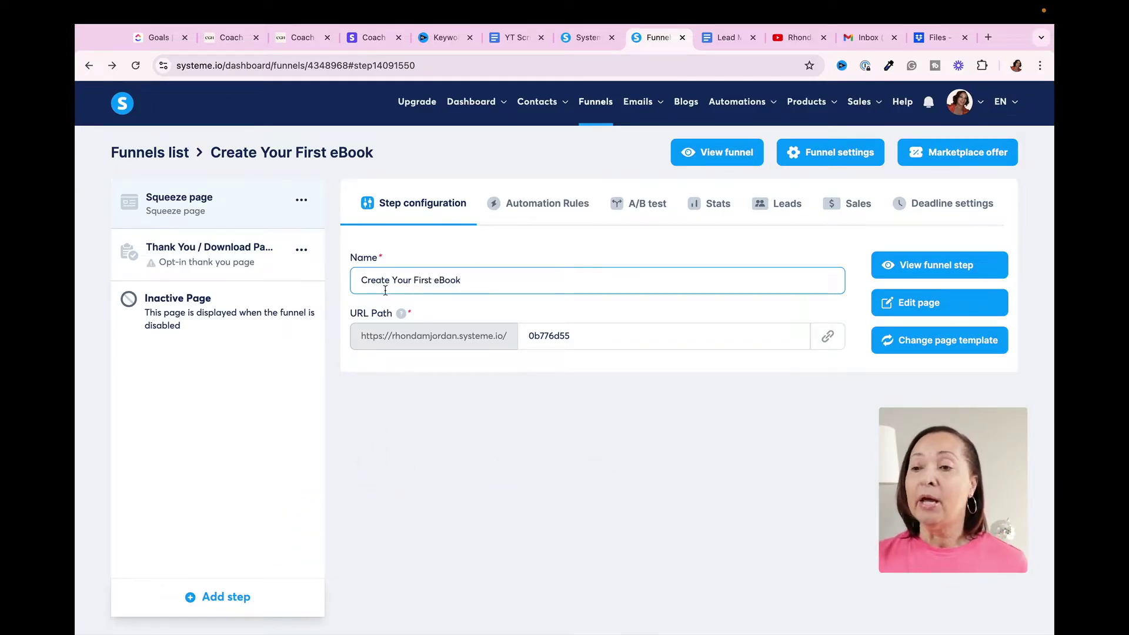
double_click(583, 336)
text(ebook-t)
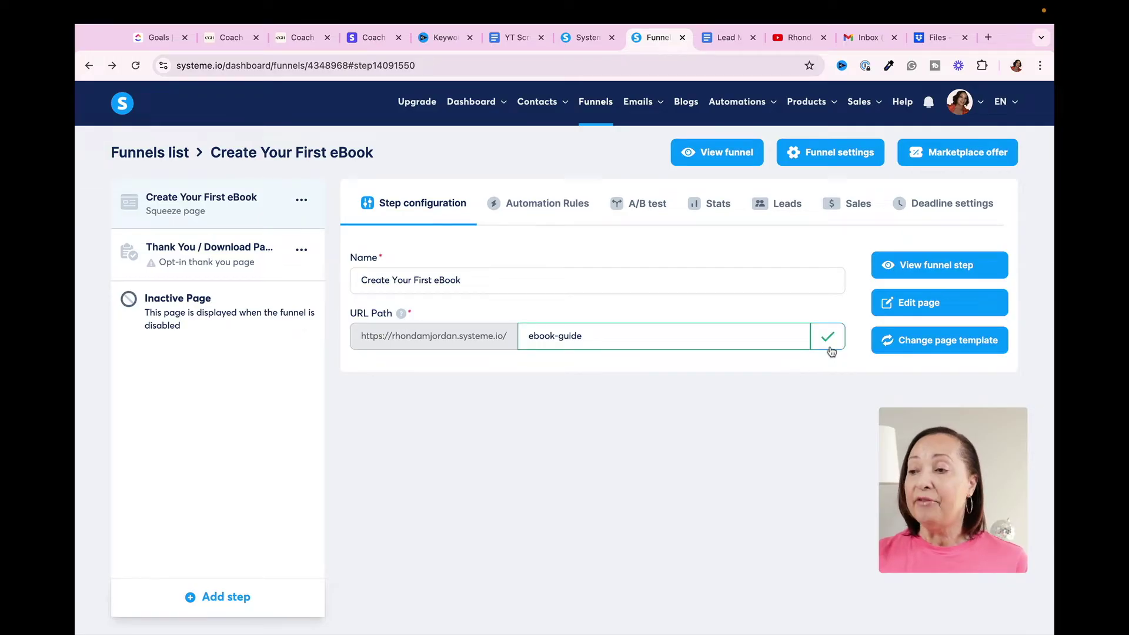
click(830, 346)
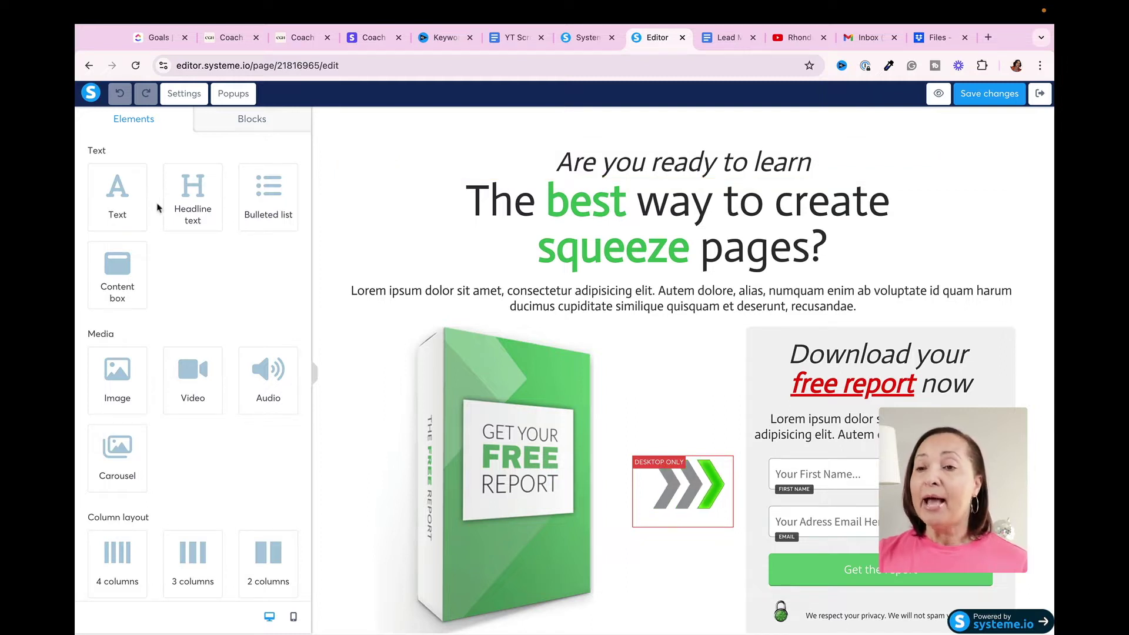
scroll(152, 235, down, 6)
scroll(148, 251, down, 4)
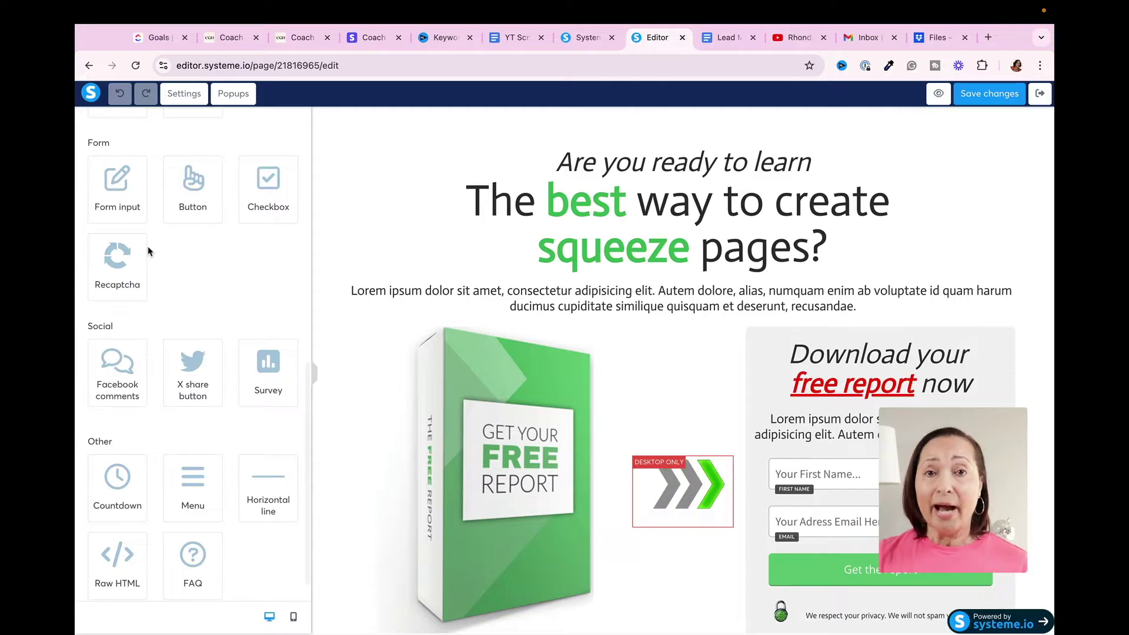
scroll(148, 251, up, 10)
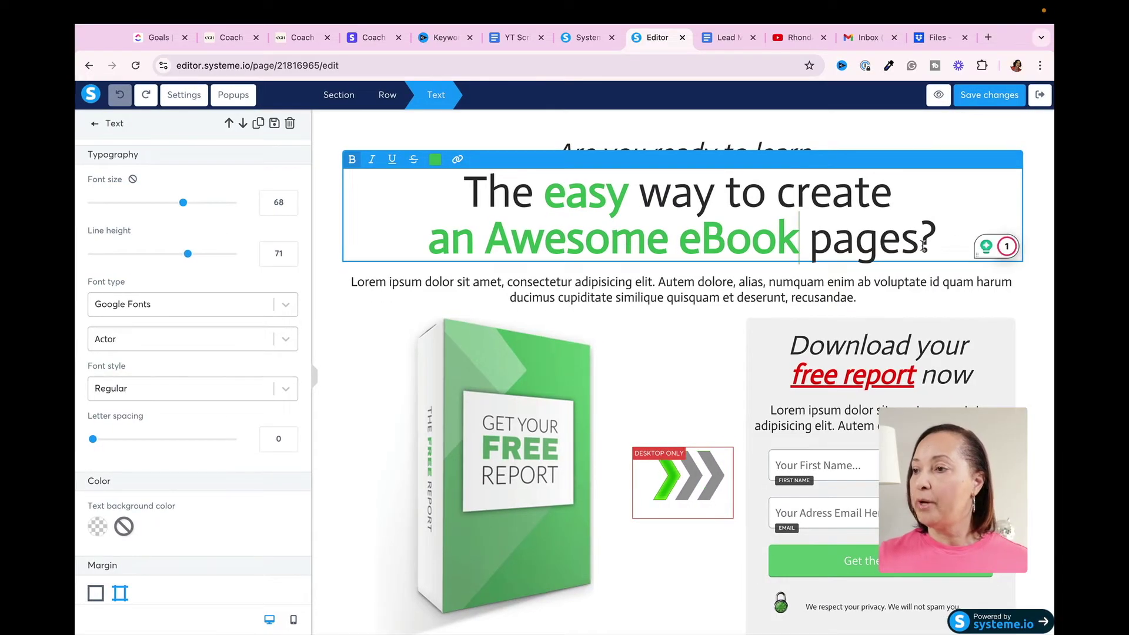
Step: Remove the word "pages" from the headline so that it ends with "an Awesome eBook?"
mouse_move(882, 244)
key(BackSpace)
key(BackSpace)
key(BackSpace)
key(BackSpace)
key(BackSpace)
key(BackSpace)
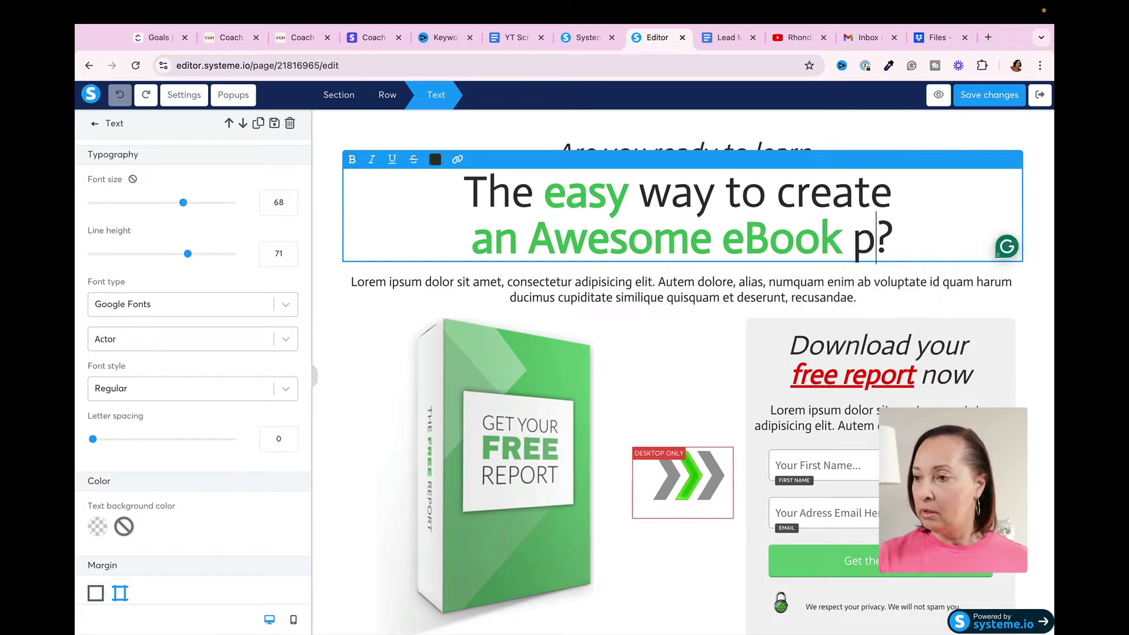
Step: Recolour the word "easy" in the headline with hex colour ff206e
drag(628, 190, 553, 196)
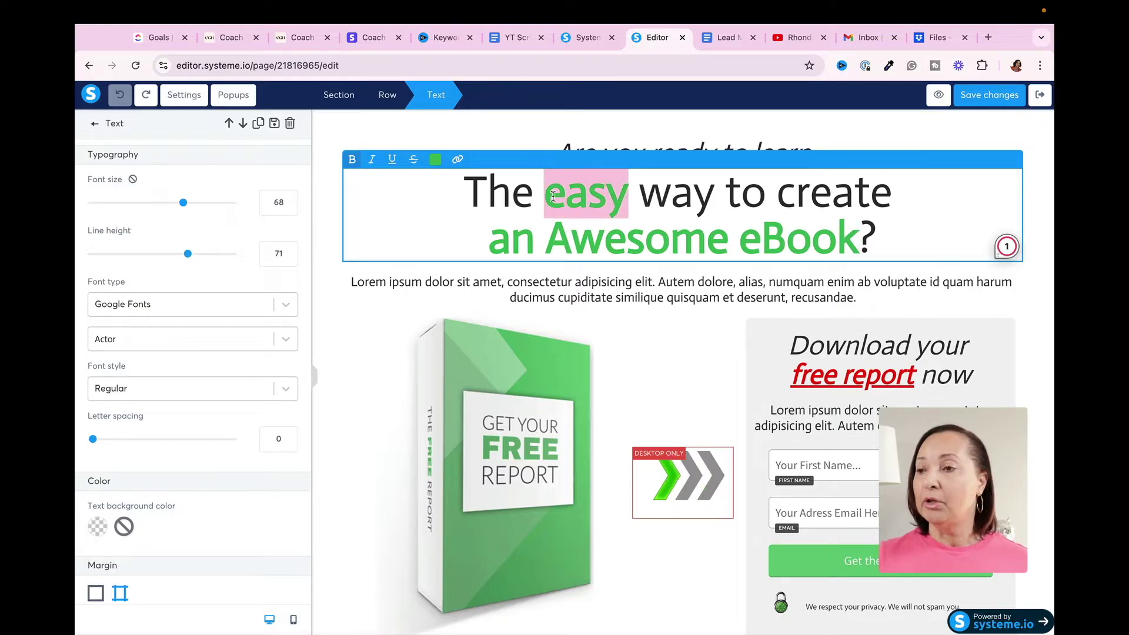
click(435, 159)
drag(470, 302, 435, 302)
text(ff206e)
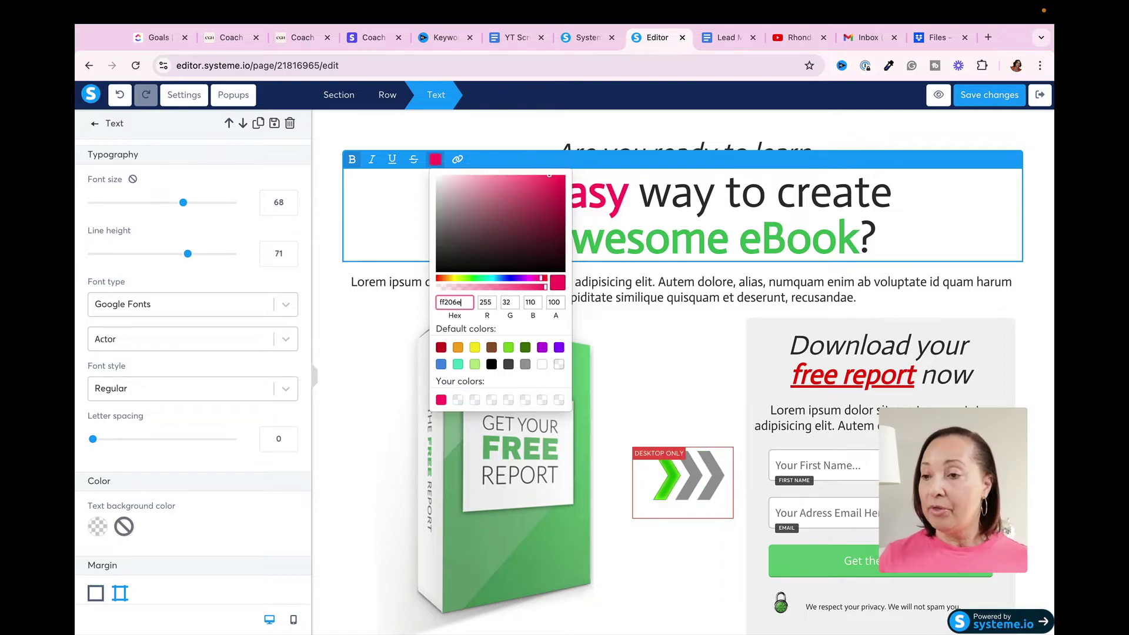
key(Escape)
click(794, 223)
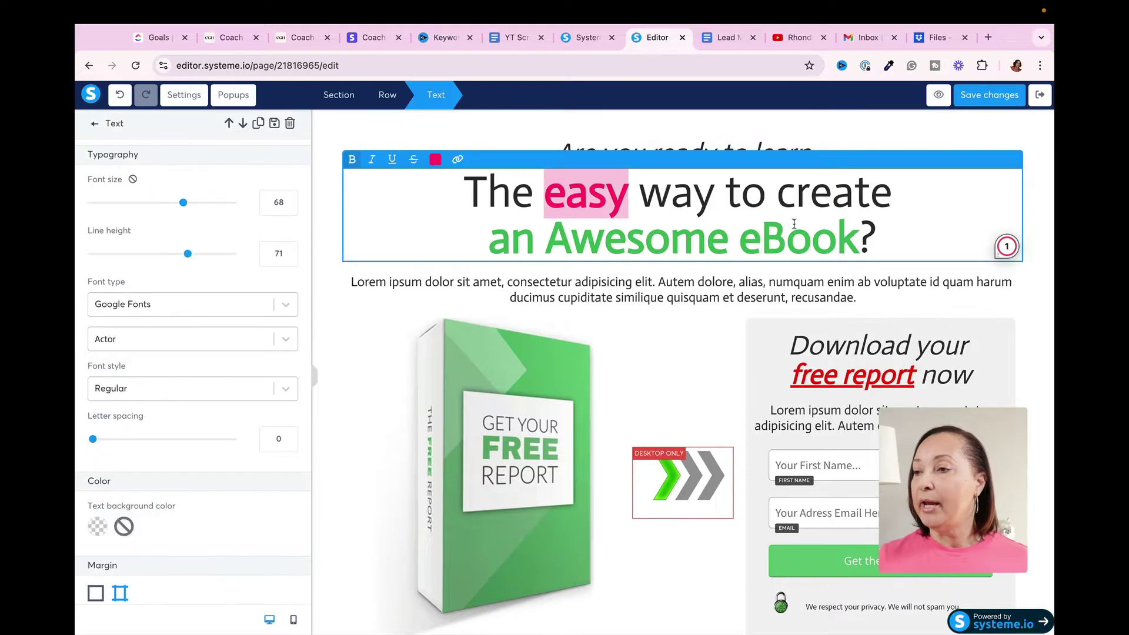
Step: Apply the saved pink colour FF206E to the words "Awesome eBook" in the headline
drag(859, 240, 546, 248)
click(436, 160)
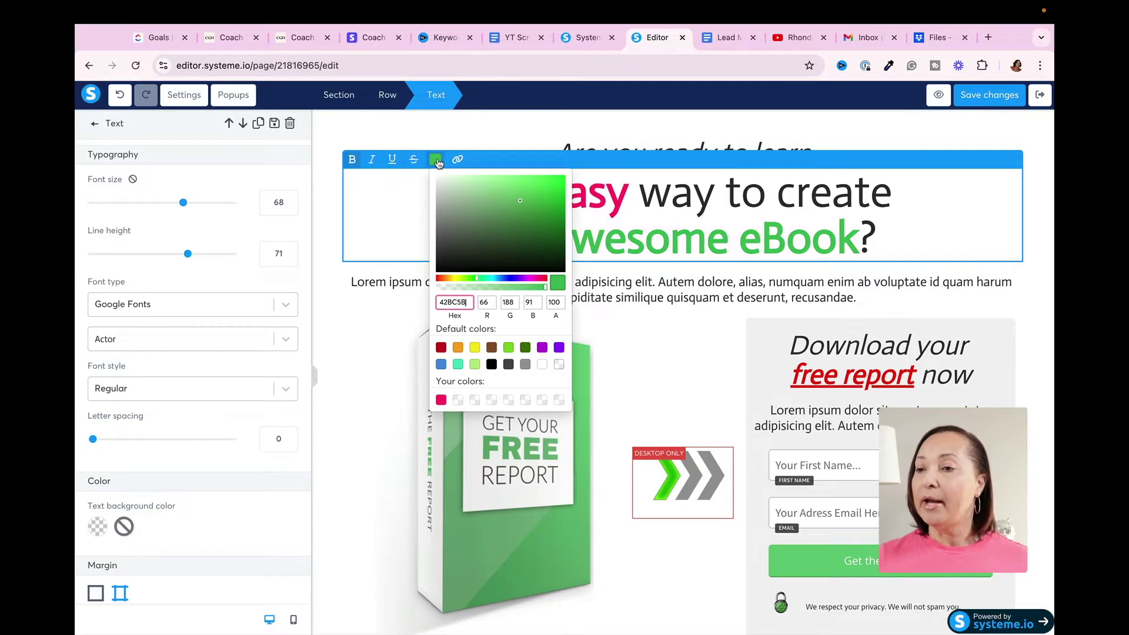
click(442, 400)
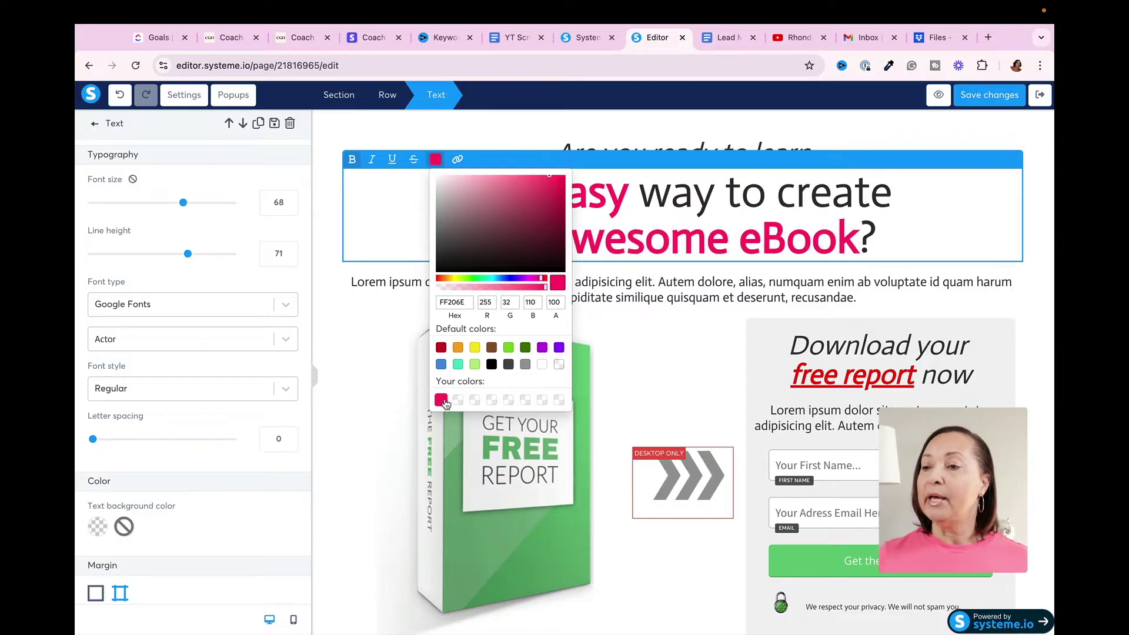
click(689, 319)
Step: Colour the word "an" in the headline black and remove its bold formatting
click(528, 246)
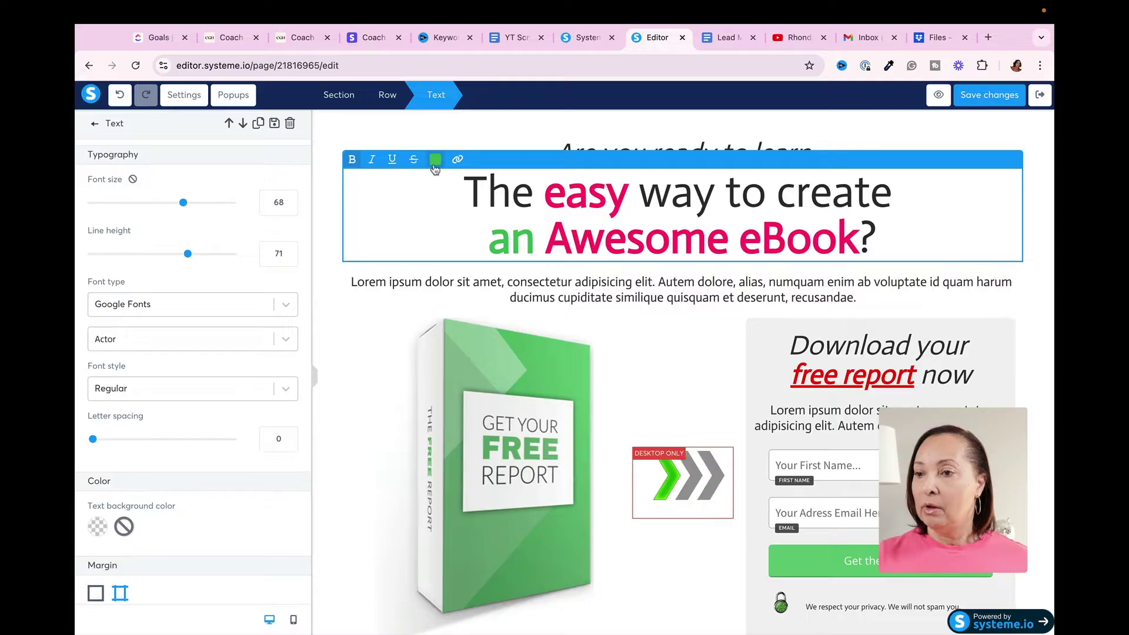
click(435, 160)
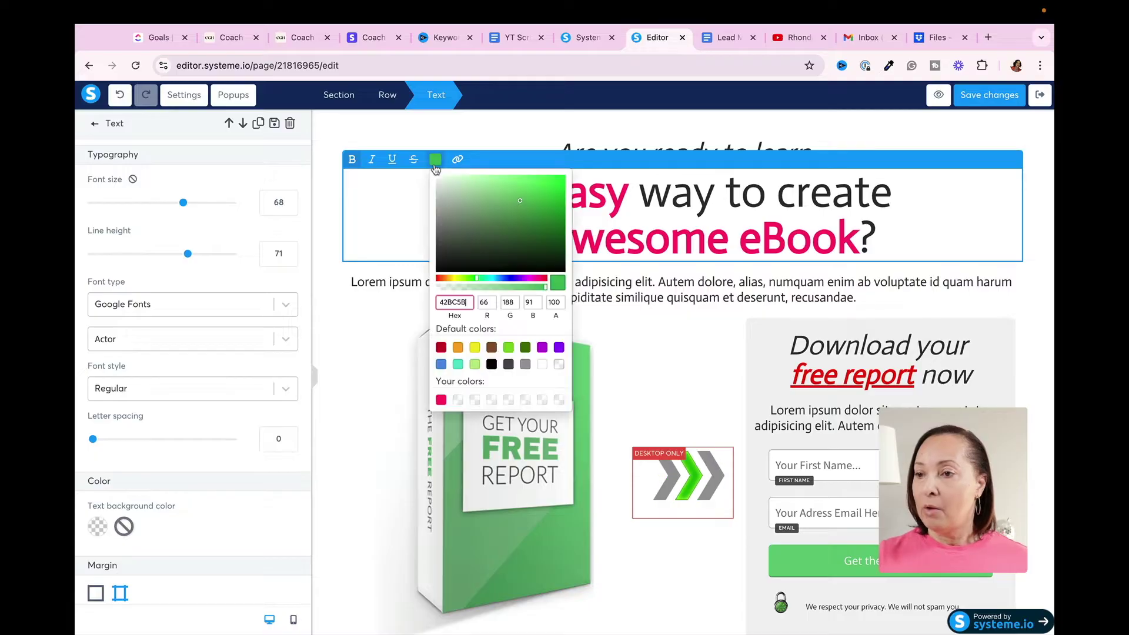
click(492, 364)
click(680, 310)
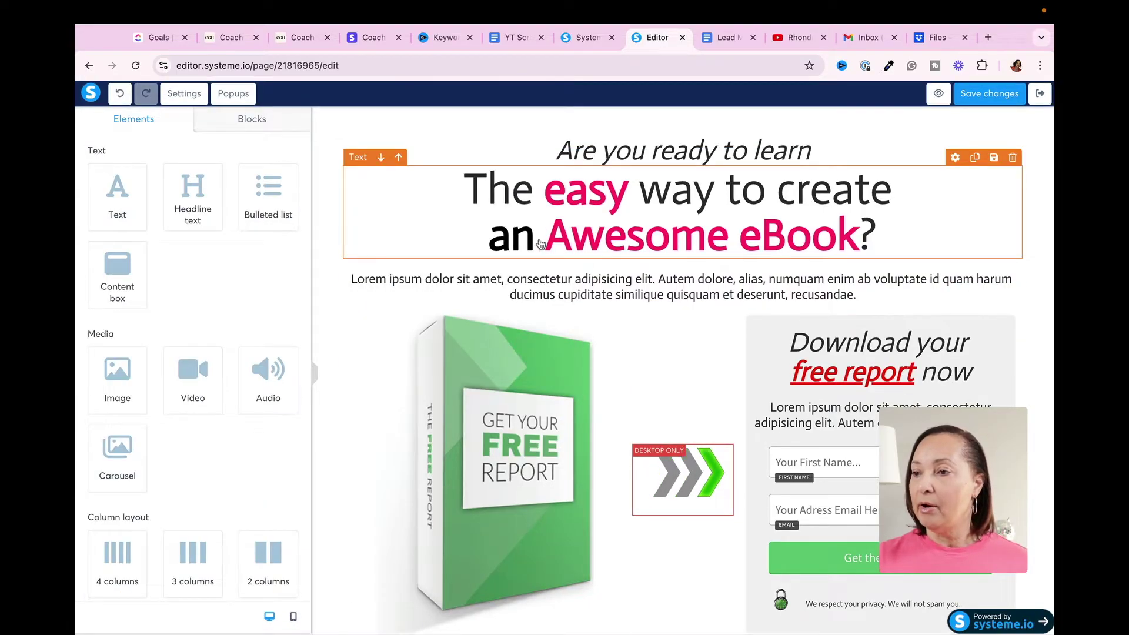
drag(536, 242, 490, 241)
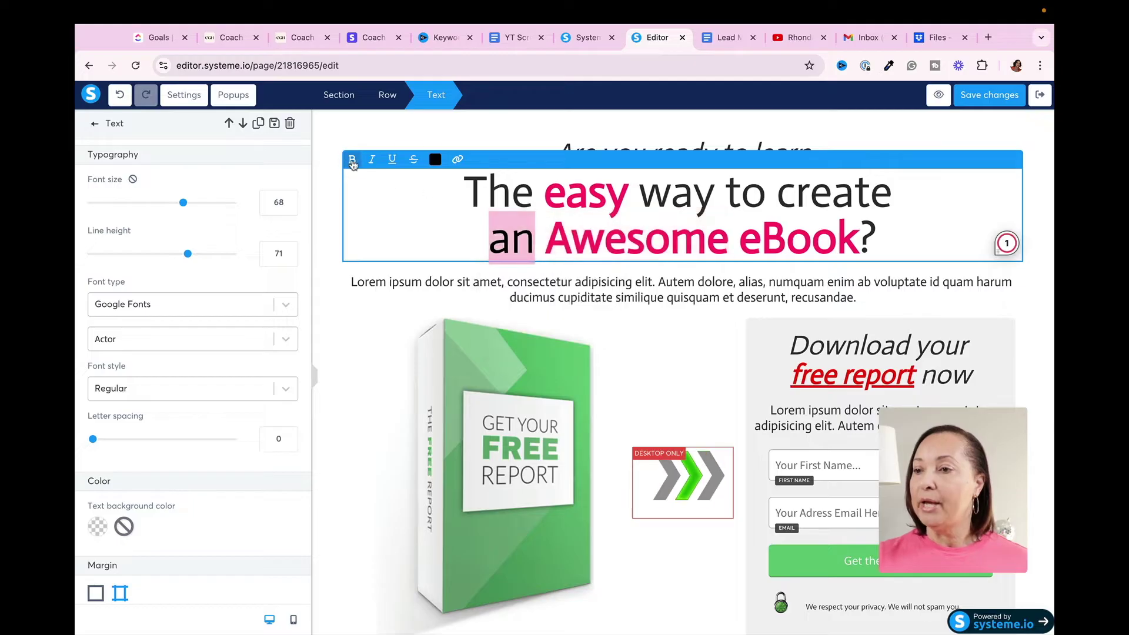
Step: Replace the green report box image with the uploaded BookCoverCreateYourFirsteBook.png and set its image size to 316
click(709, 309)
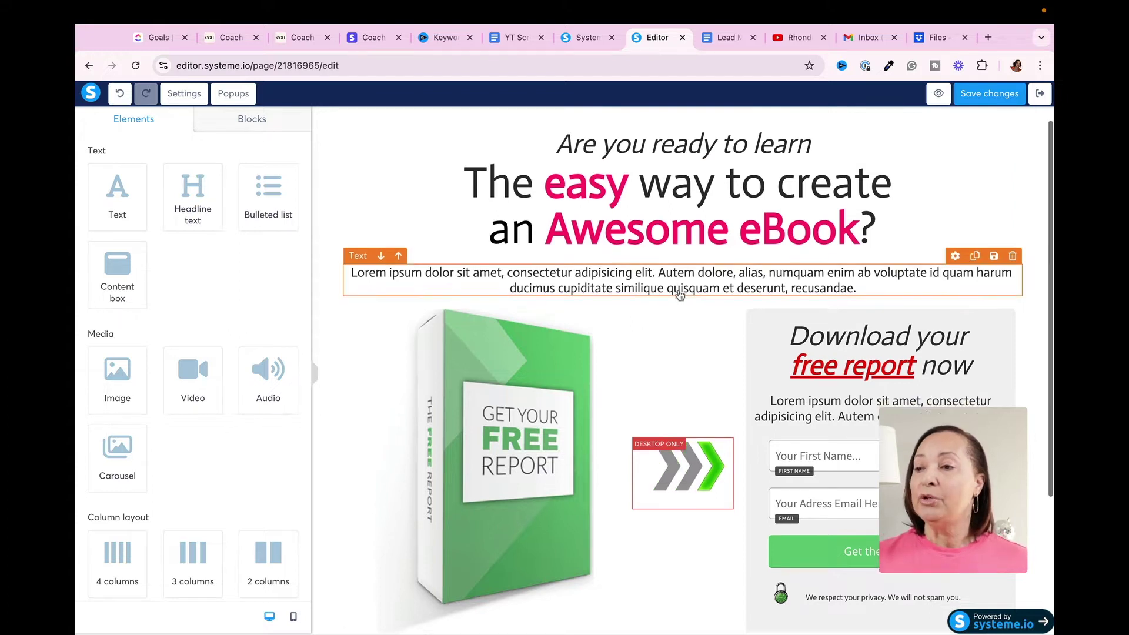
scroll(679, 294, down, 2)
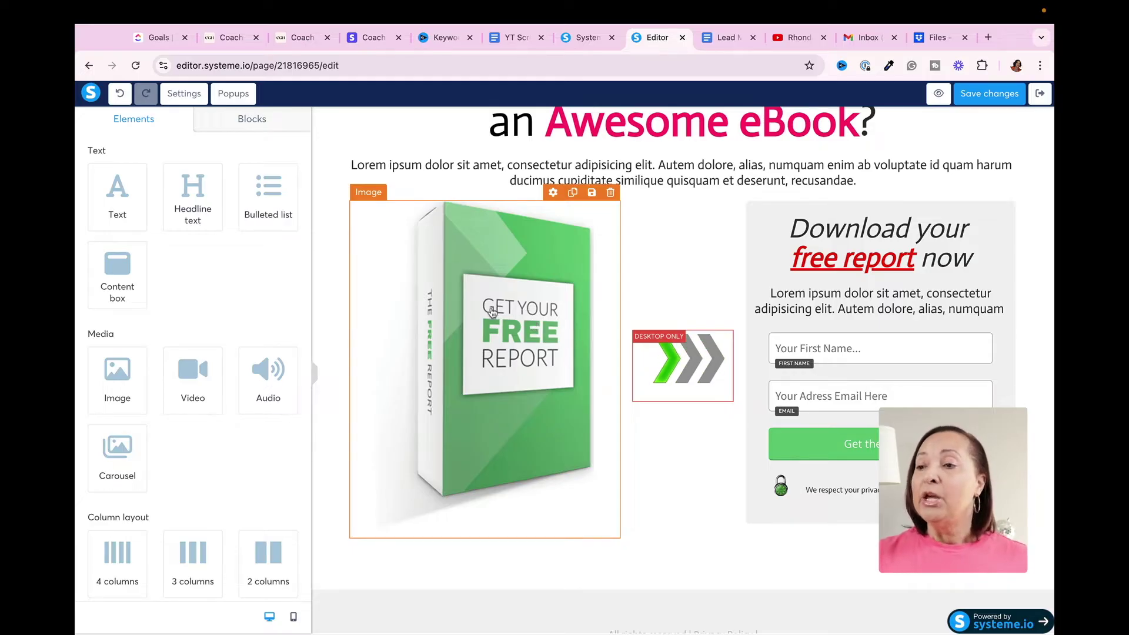
click(553, 194)
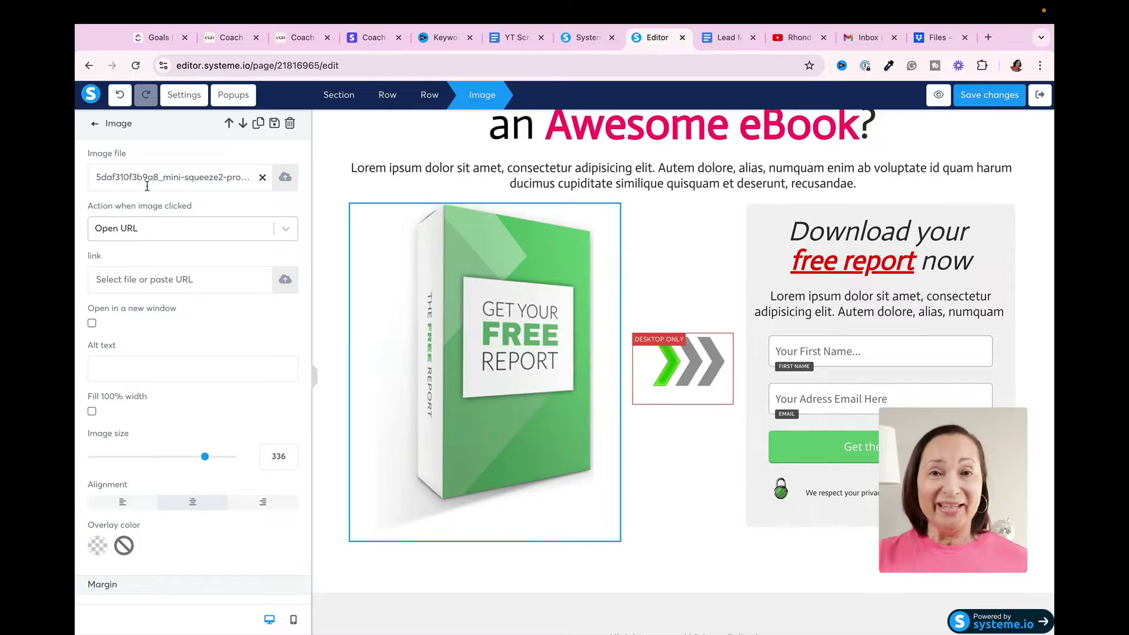
click(285, 179)
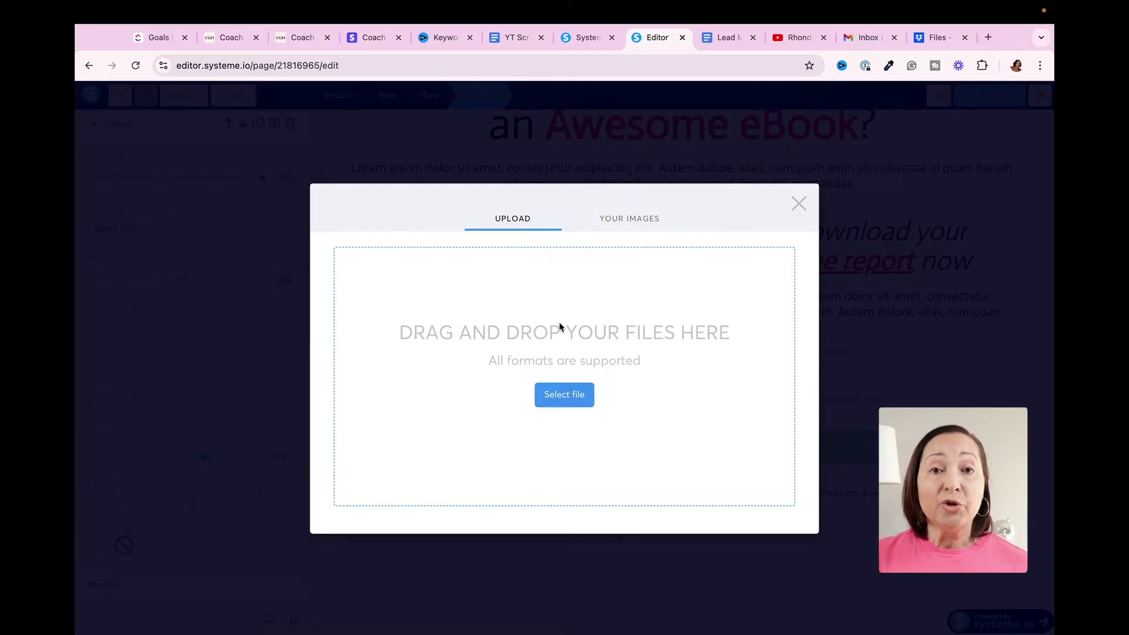
click(632, 220)
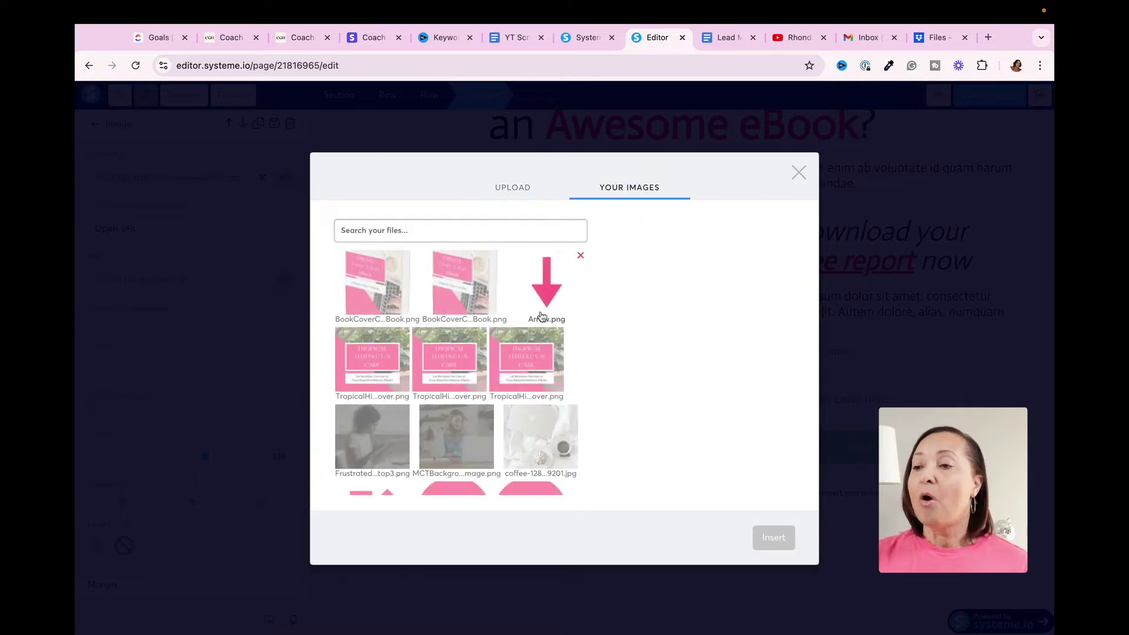
click(379, 278)
click(761, 556)
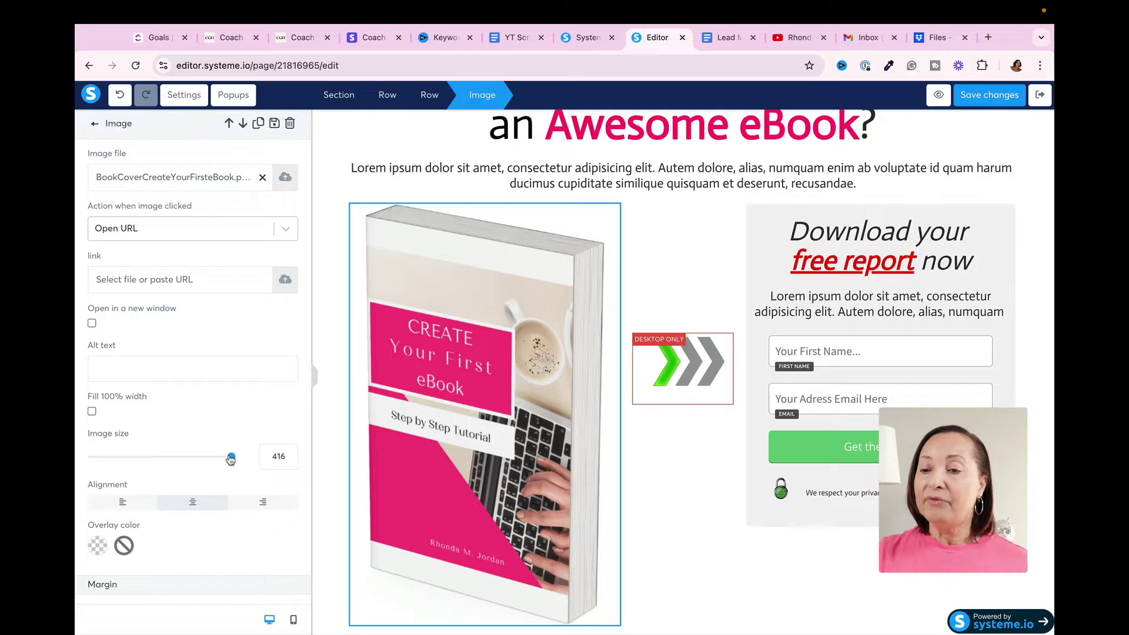
drag(231, 459, 199, 462)
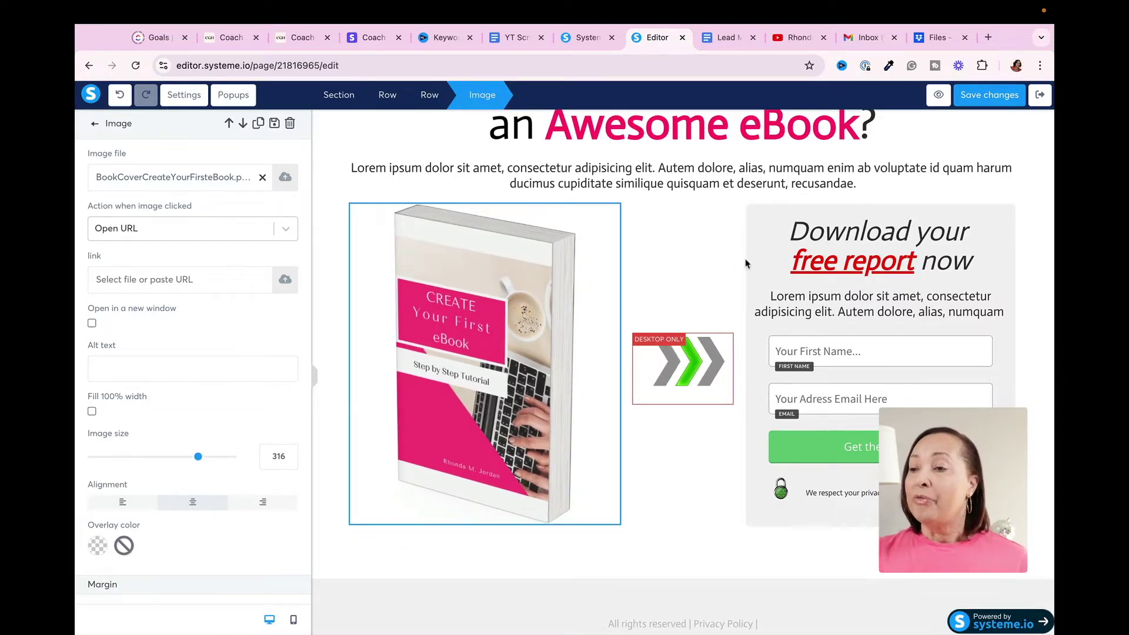
click(925, 257)
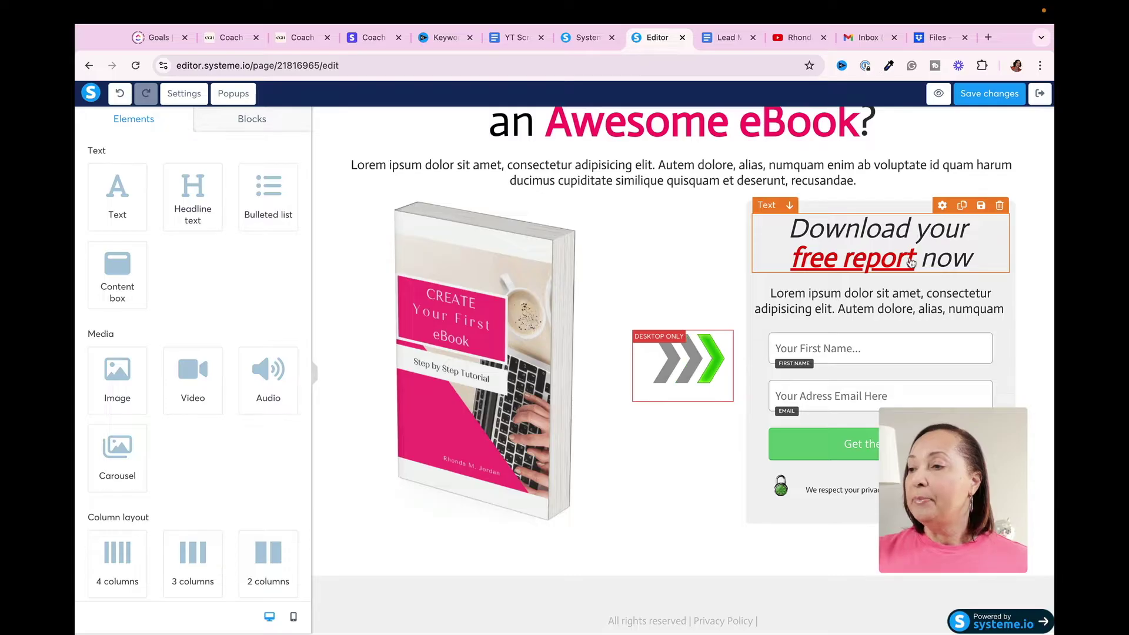
Step: Recolour the words "free report" in the "Download your free report now" text with the saved pink FF206E
click(912, 263)
drag(916, 262, 790, 261)
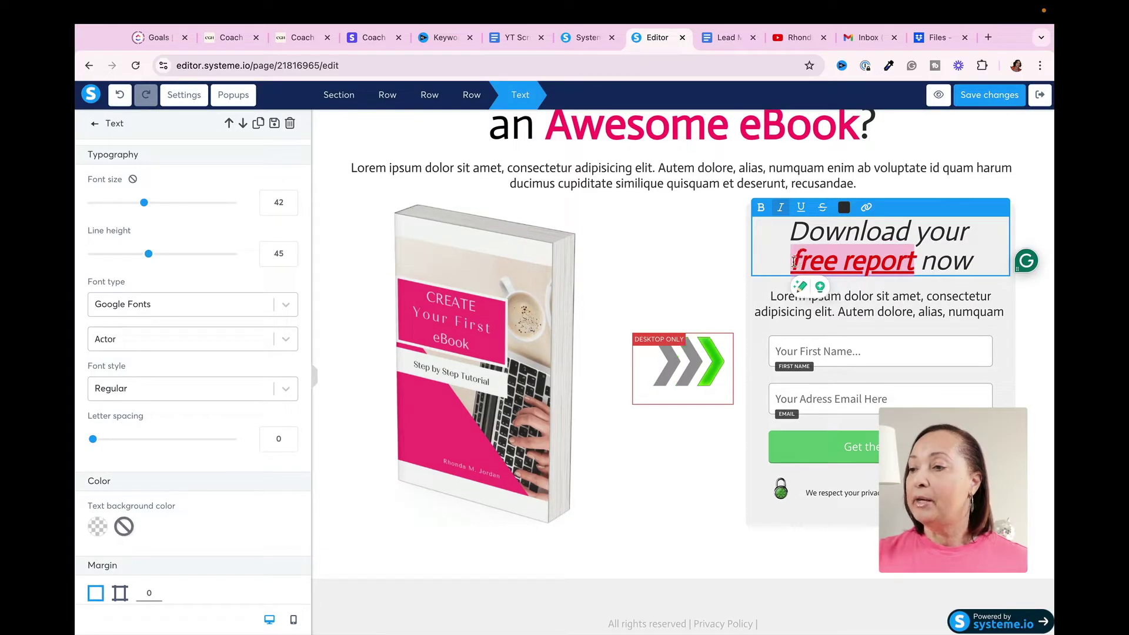
click(845, 208)
click(864, 340)
Step: Replace the word "report" with "guide" in the opt-in box heading so that it reads "Download your free guide now"
click(839, 263)
drag(842, 262, 911, 257)
text(guide)
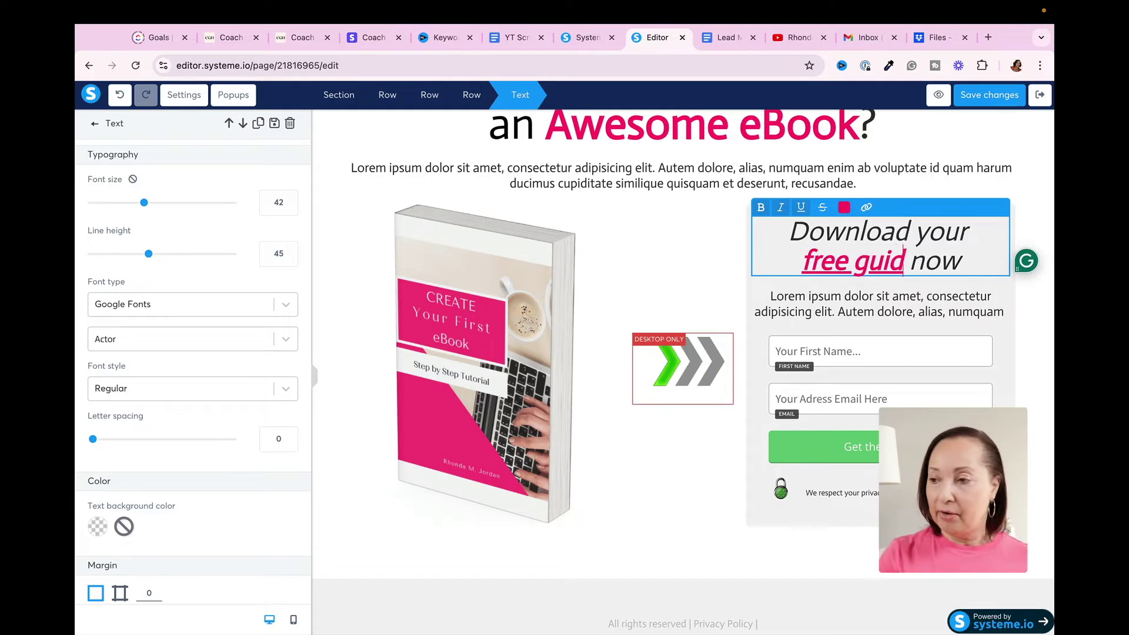
click(984, 301)
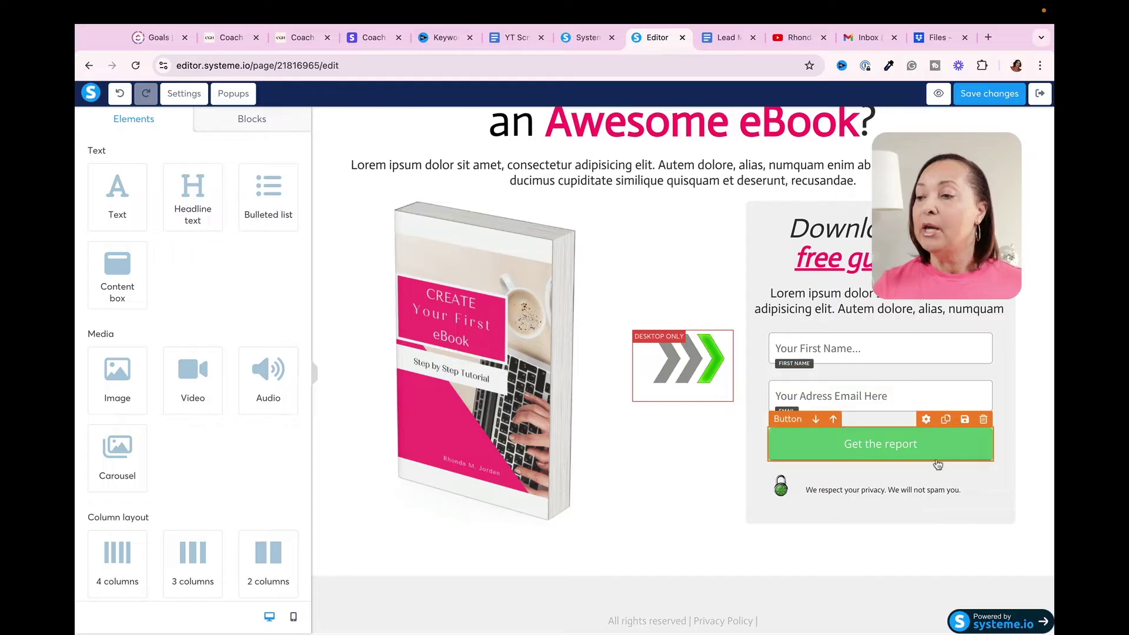
Step: Set the background colour of the "Get the report" button to the saved pink FF206E
click(926, 420)
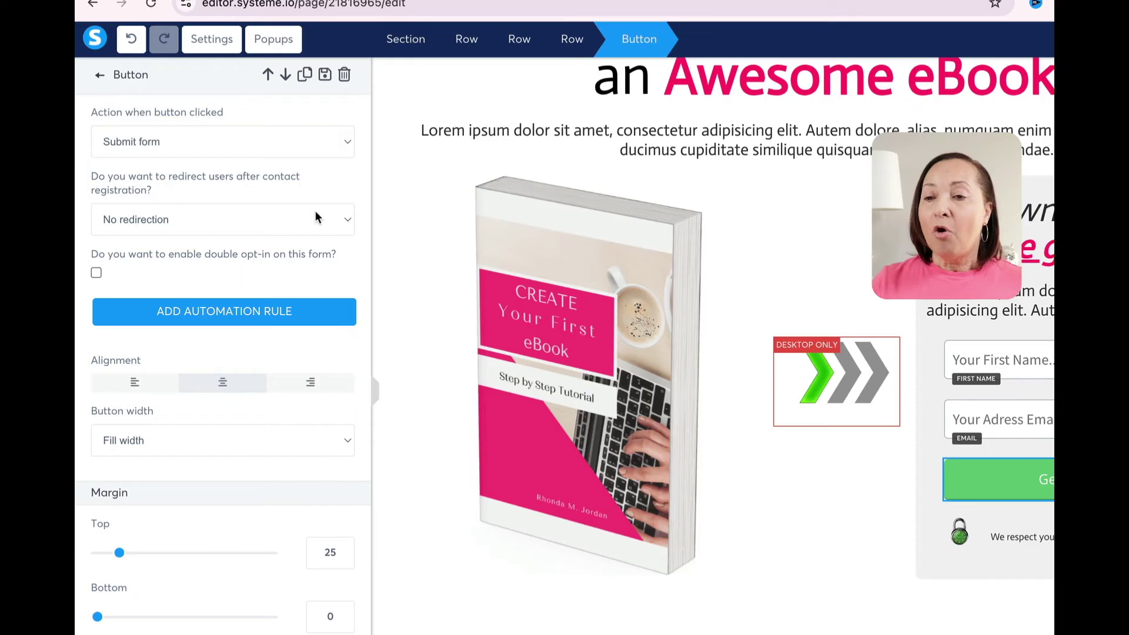
scroll(234, 290, down, 2)
scroll(235, 288, down, 13)
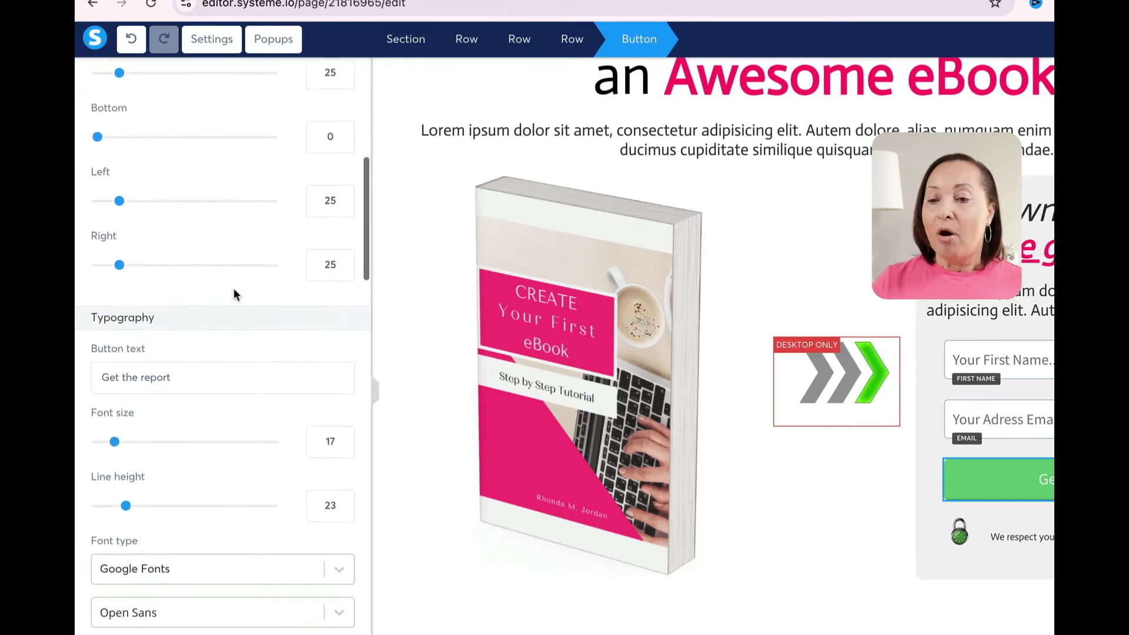
scroll(234, 288, down, 6)
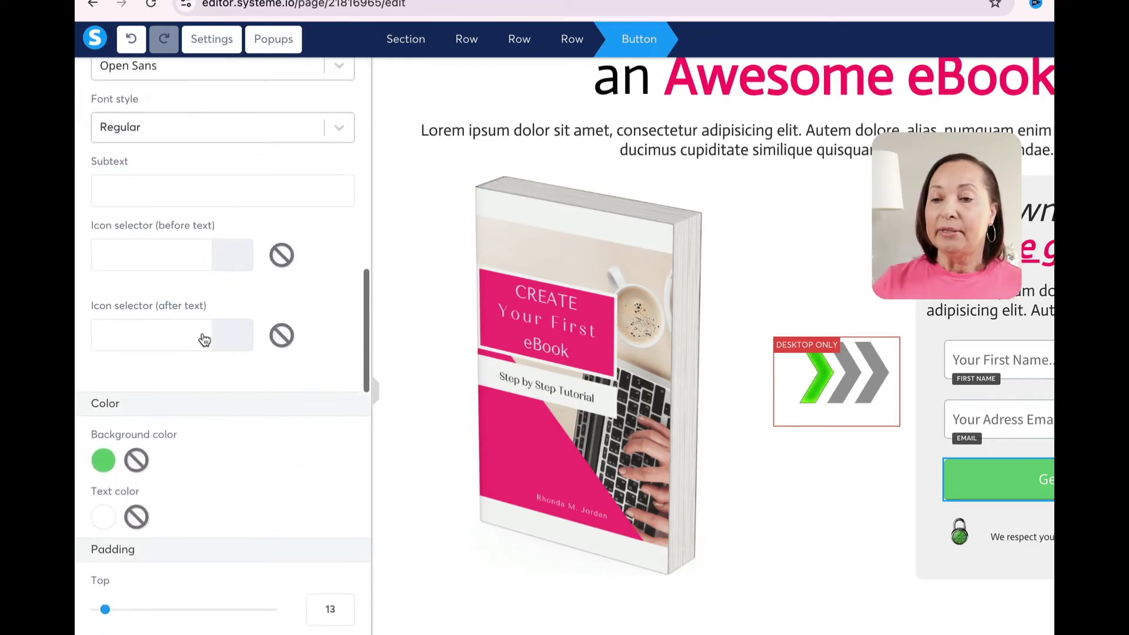
click(104, 460)
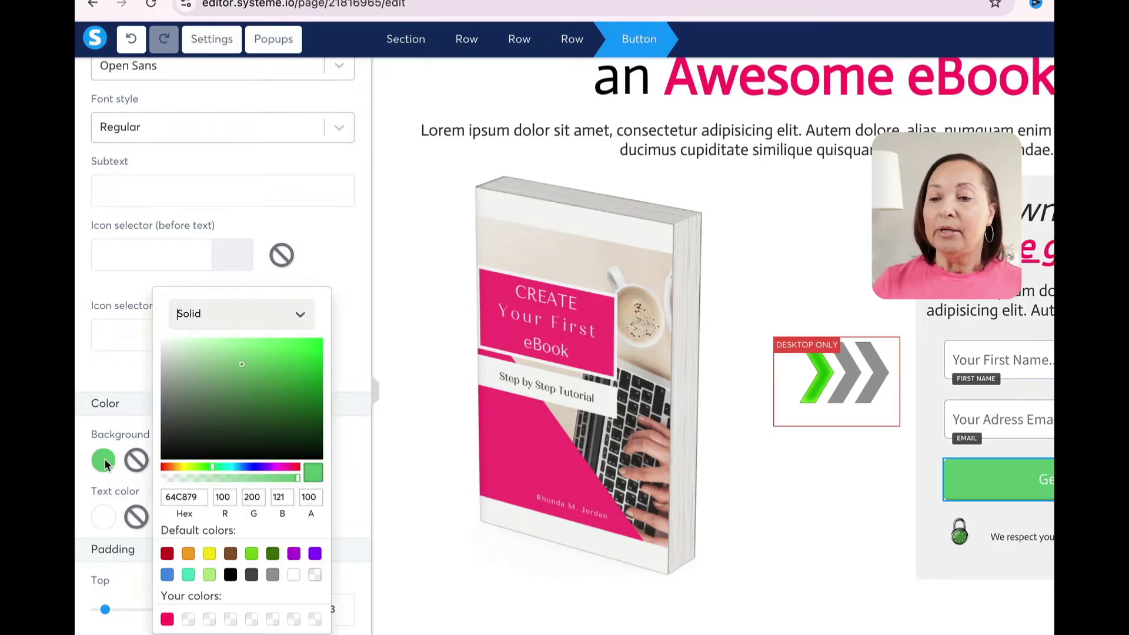
click(167, 619)
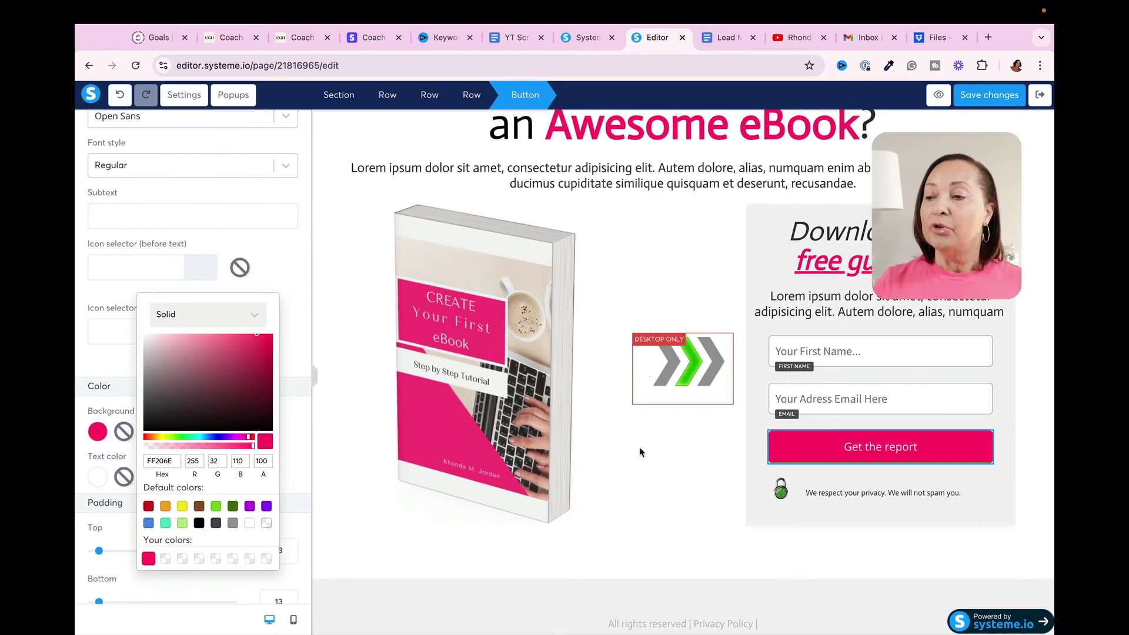
click(845, 483)
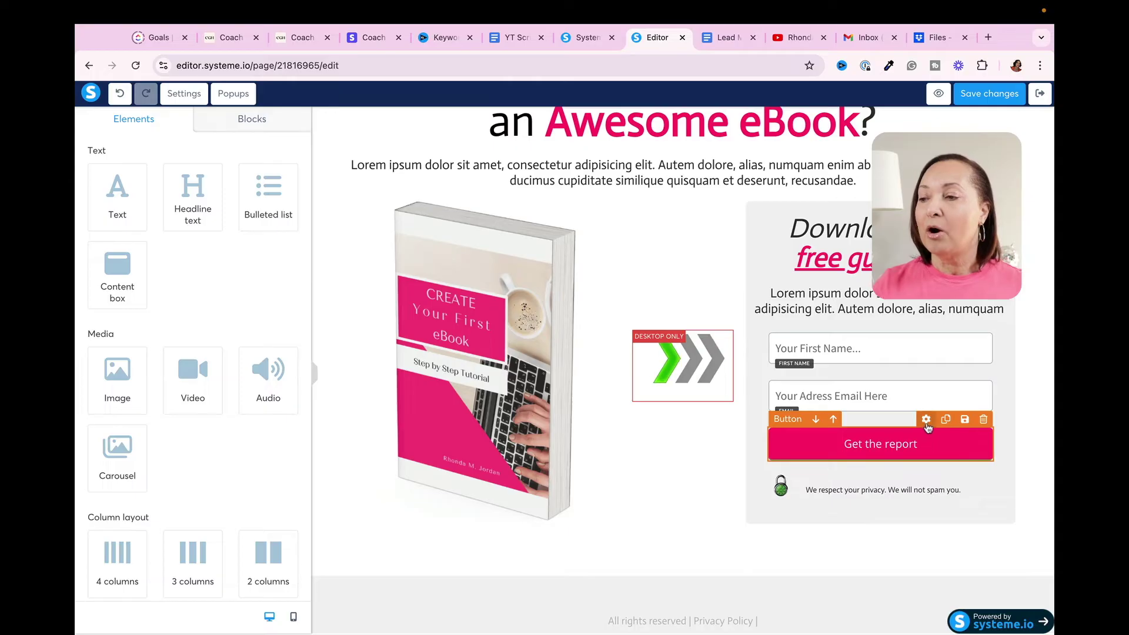
Step: Change the border colour of the "Get the report" button to the saved pink FF206E
click(938, 459)
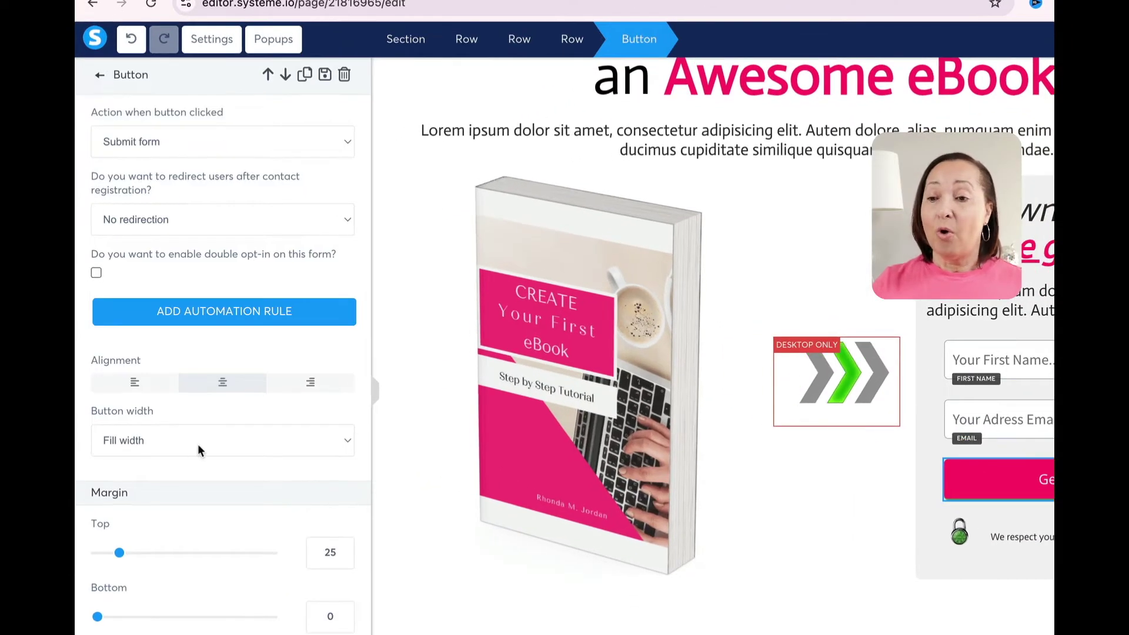
scroll(198, 448, down, 10)
scroll(198, 449, down, 15)
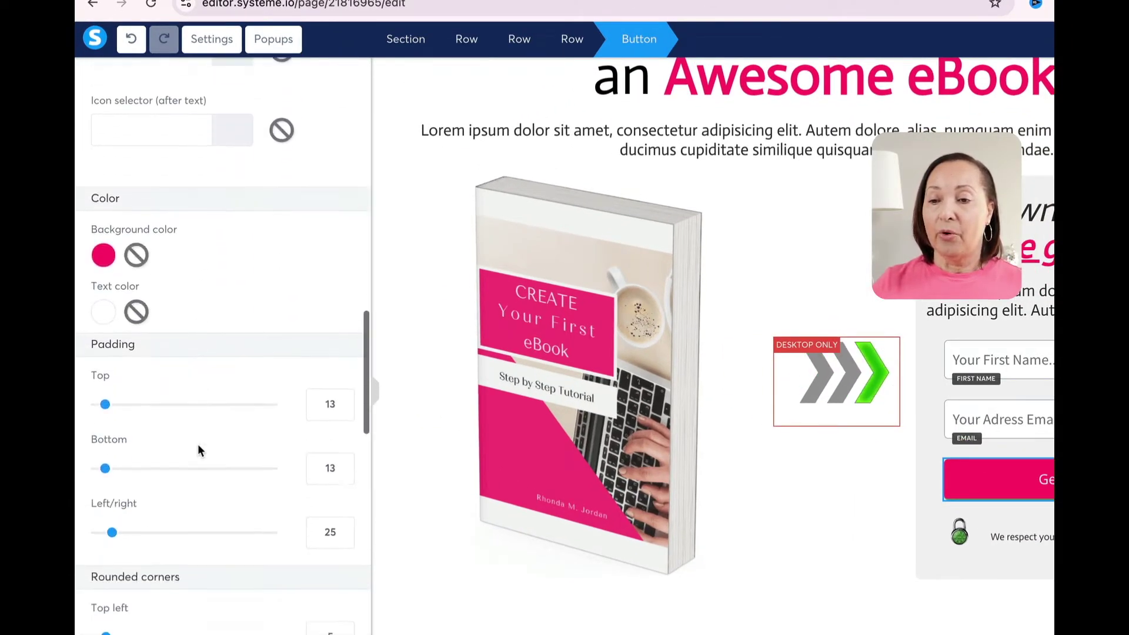
scroll(198, 443, down, 4)
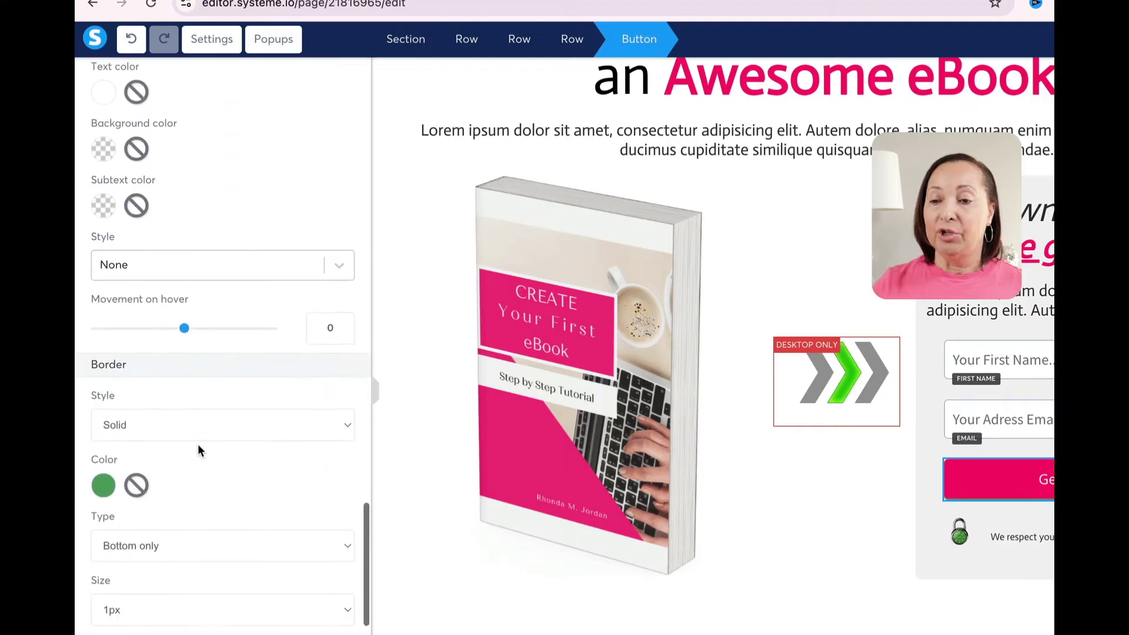
click(102, 437)
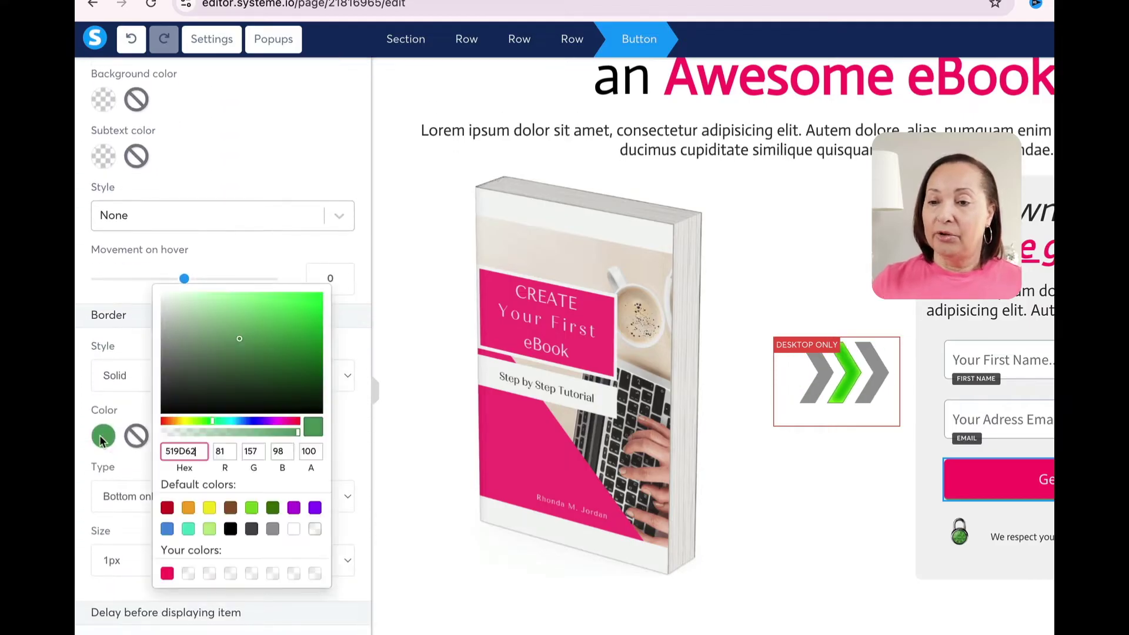
click(167, 574)
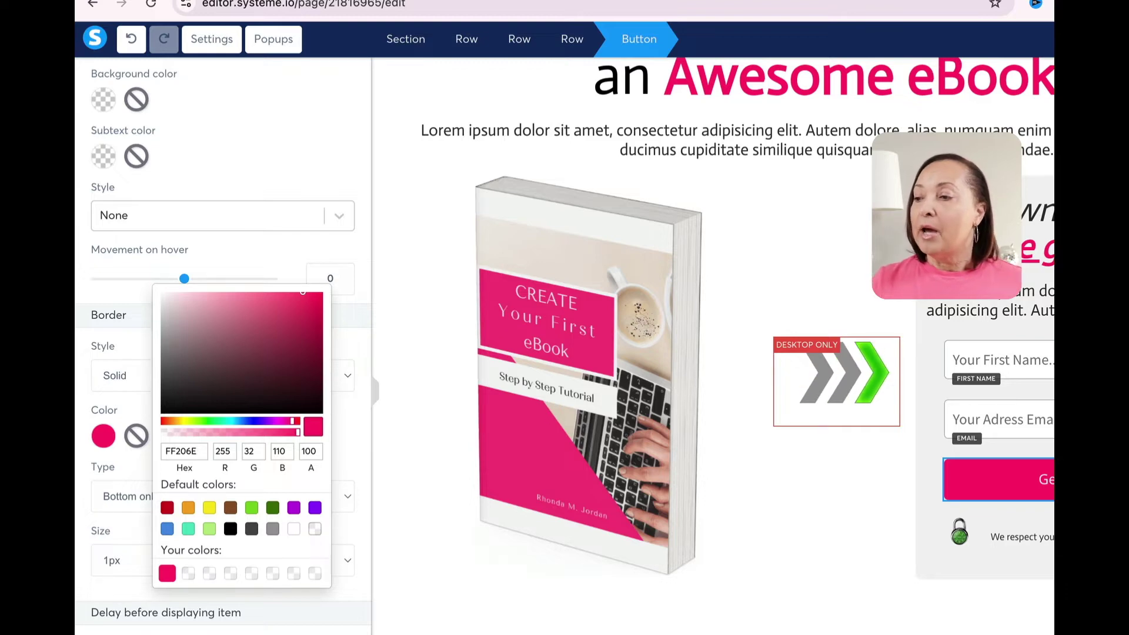
click(285, 140)
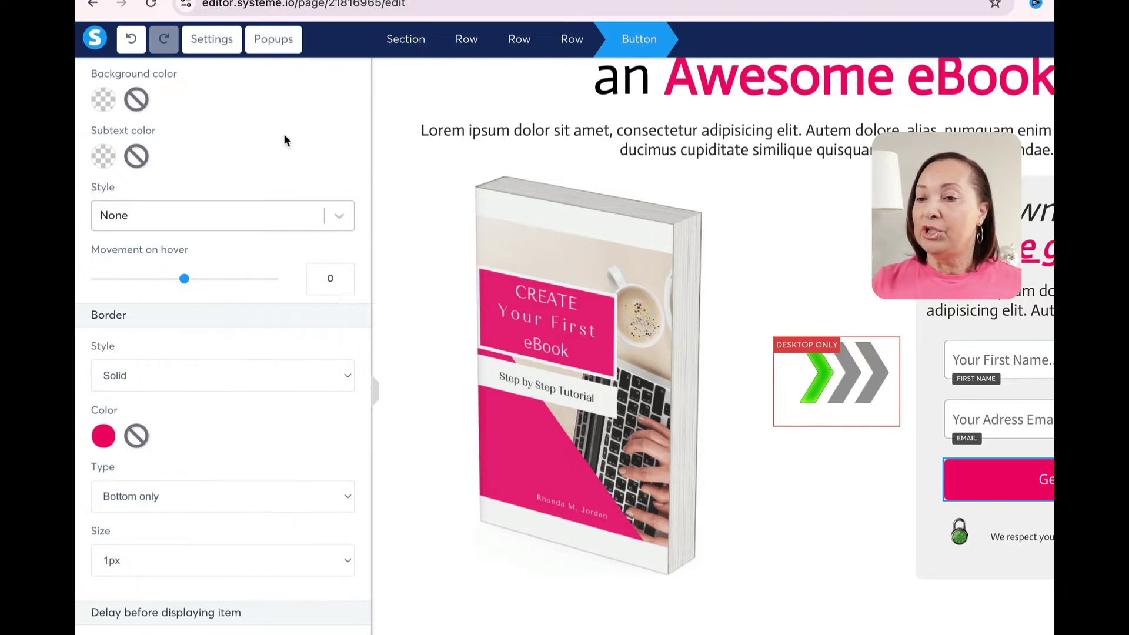
Step: Set the "Get the report" button to redirect users to the next step after contact registration
scroll(284, 140, up, 15)
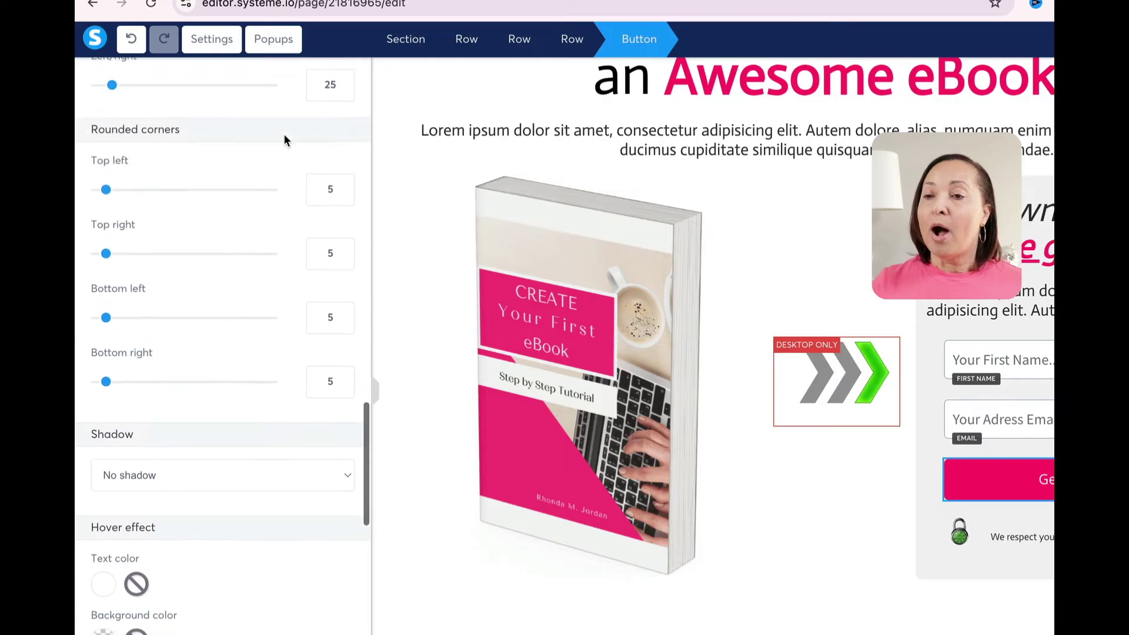
scroll(284, 140, up, 15)
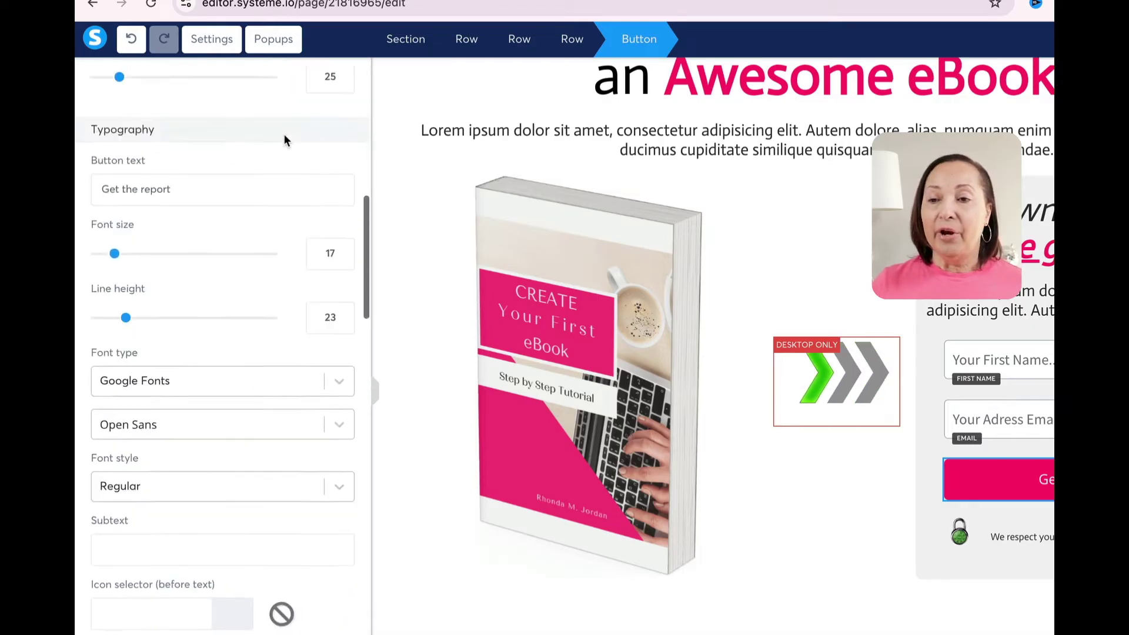
scroll(284, 140, up, 6)
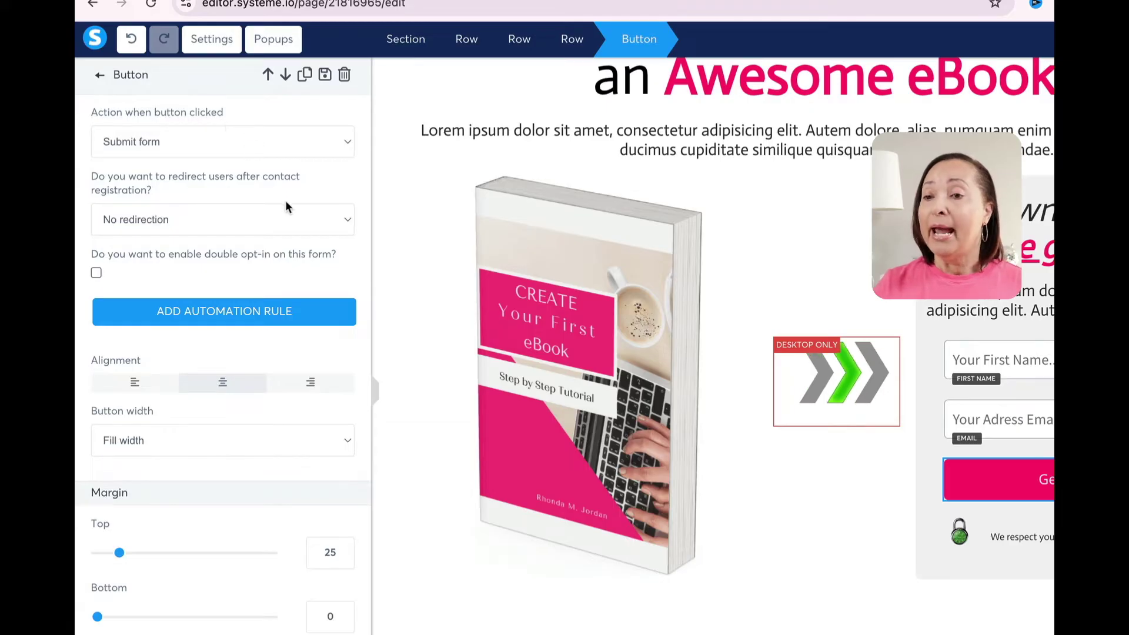
click(348, 219)
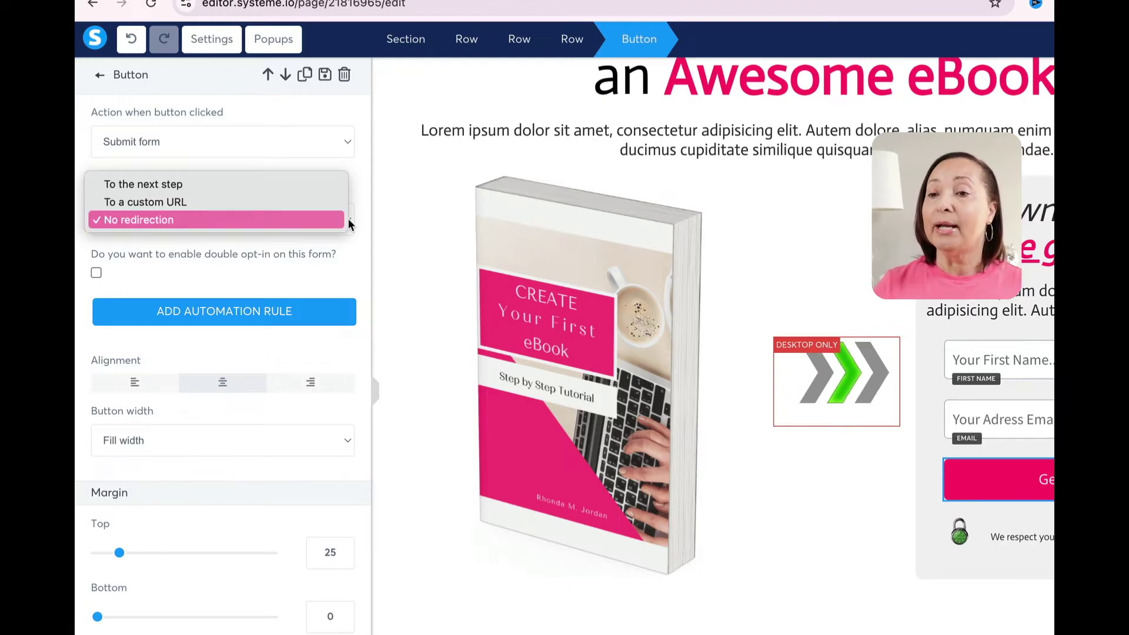
click(182, 187)
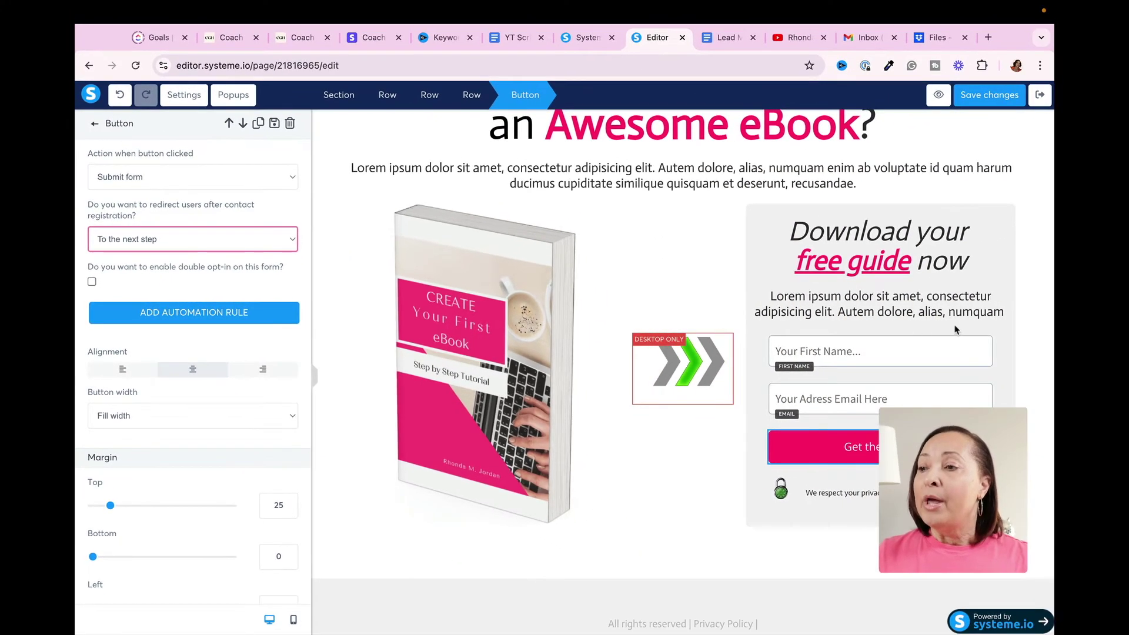
click(638, 510)
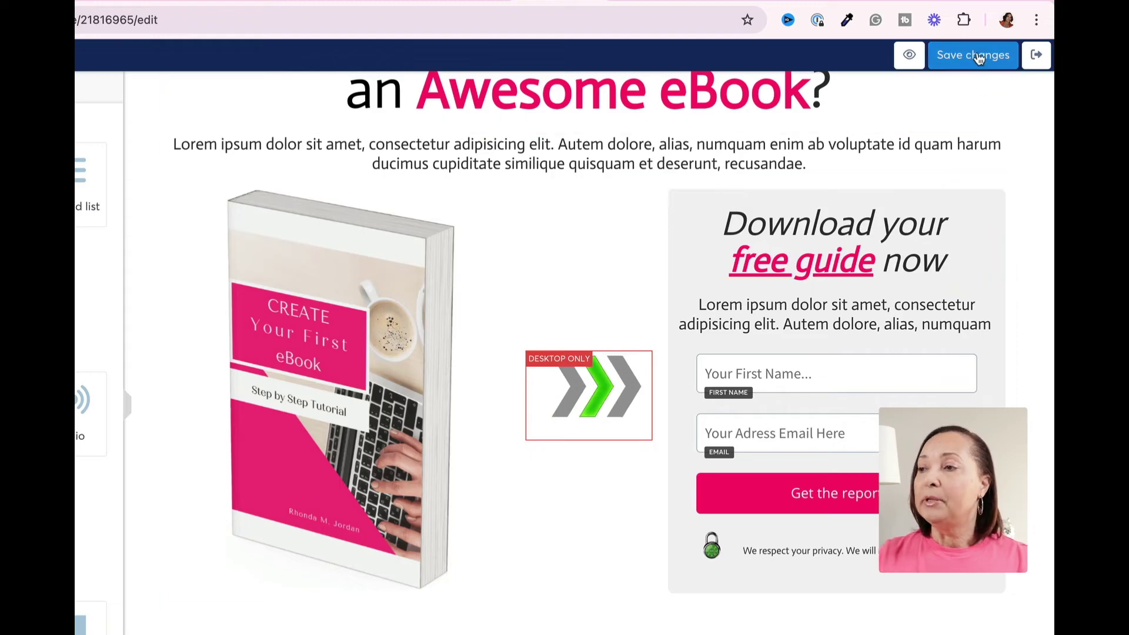
Step: Save the squeeze page changes and exit the page editor to the funnel overview
click(966, 56)
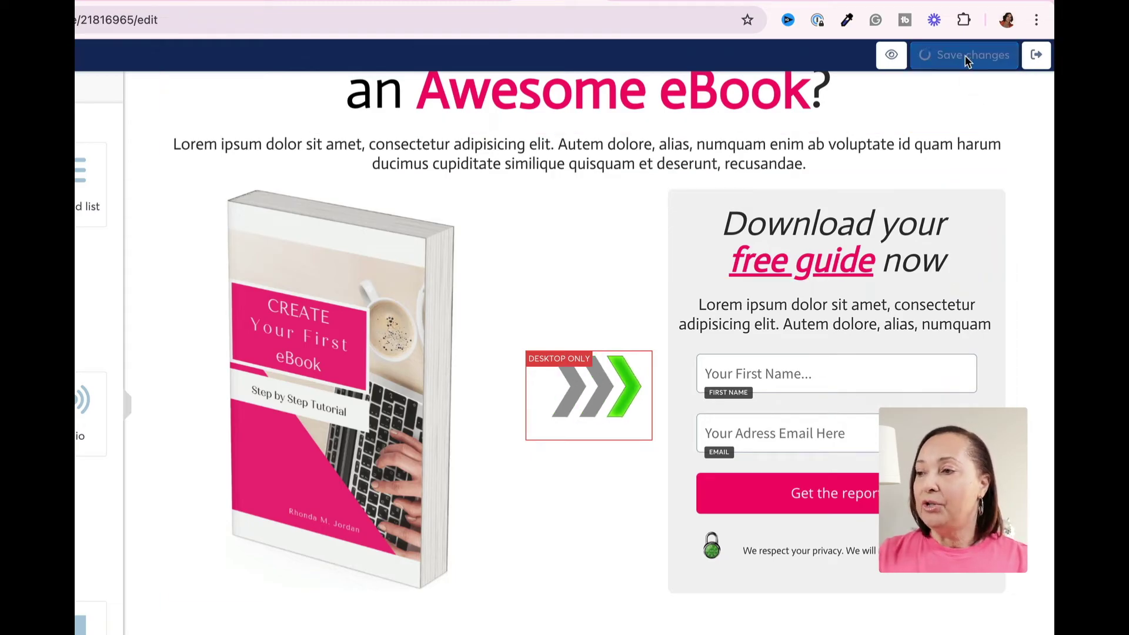
scroll(1012, 133, up, 3)
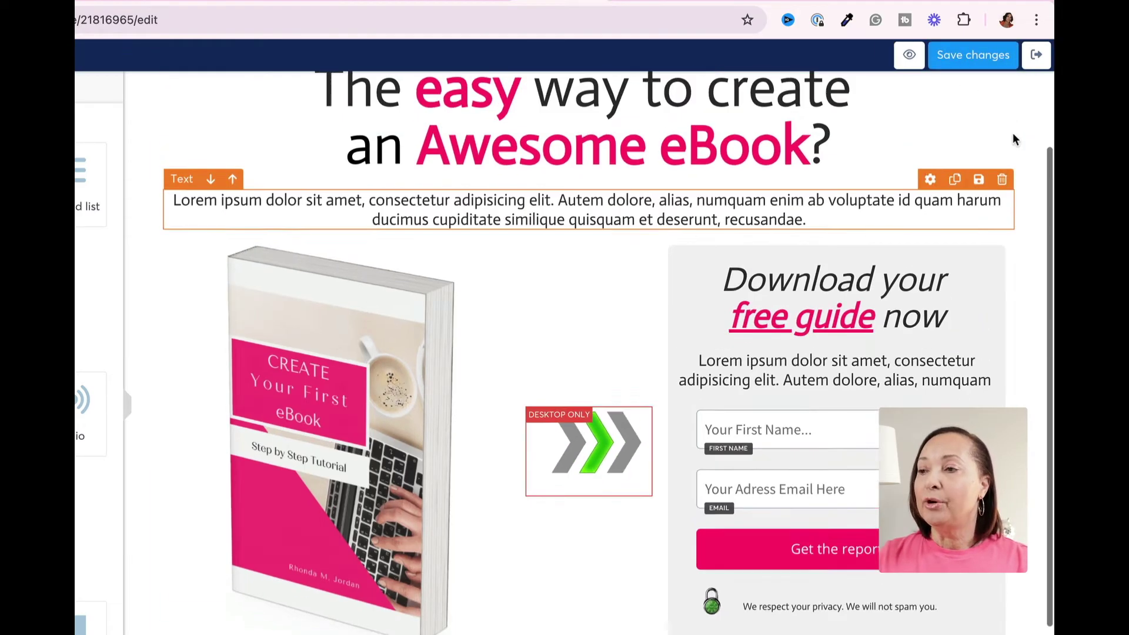
click(1038, 56)
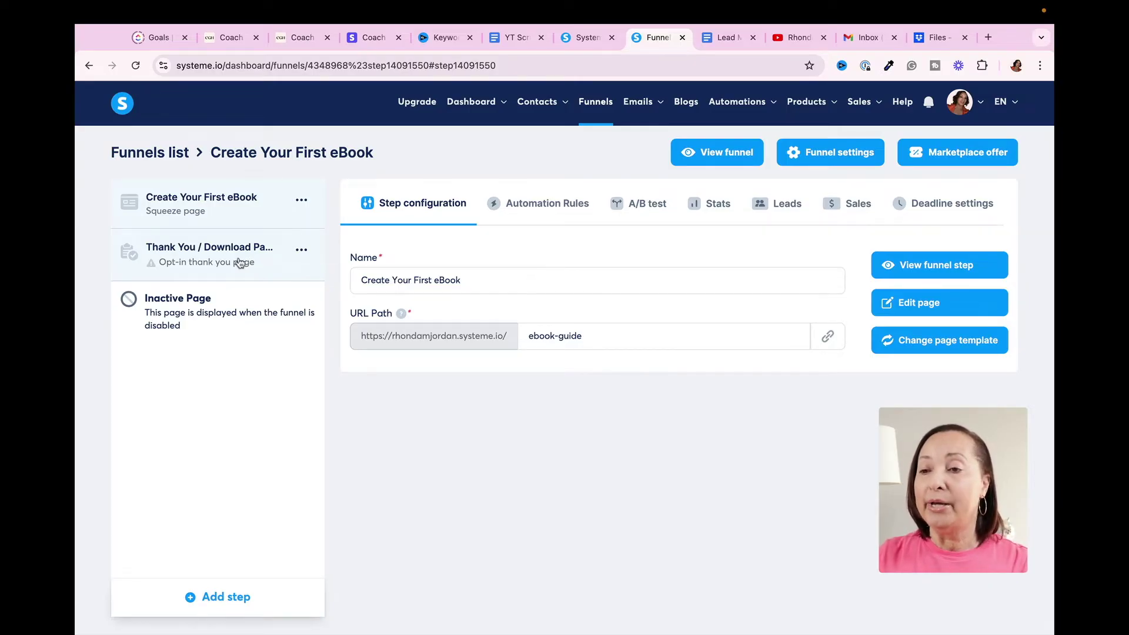
Step: Choose the "Thanks! You're Awsome!" template for the Thank You / Download Page step of the funnel
click(241, 263)
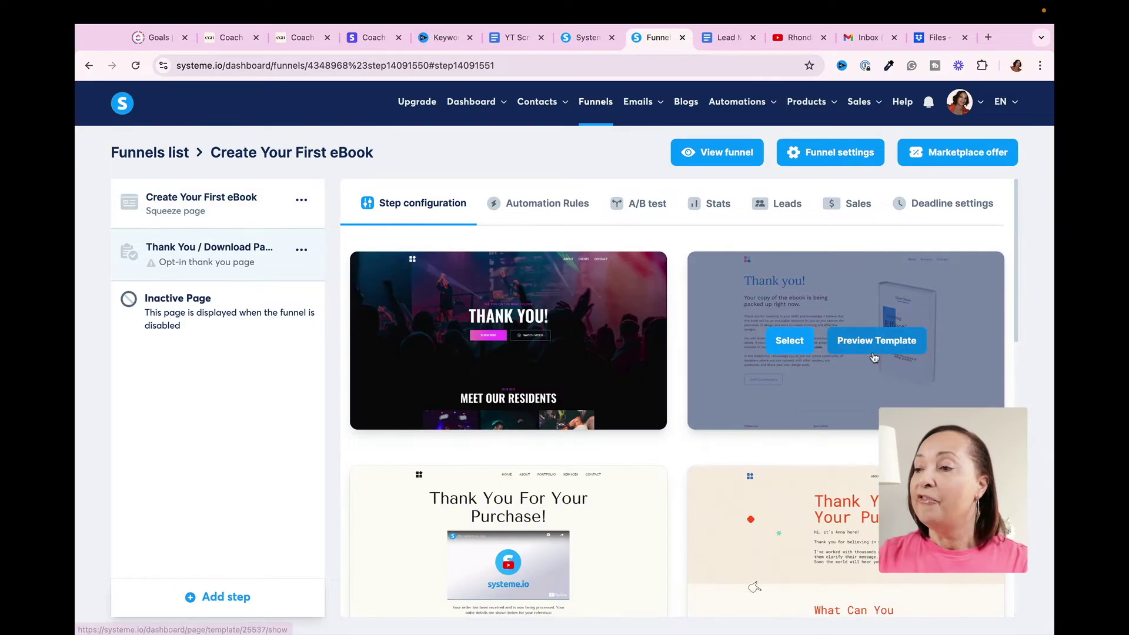
scroll(870, 352, down, 5)
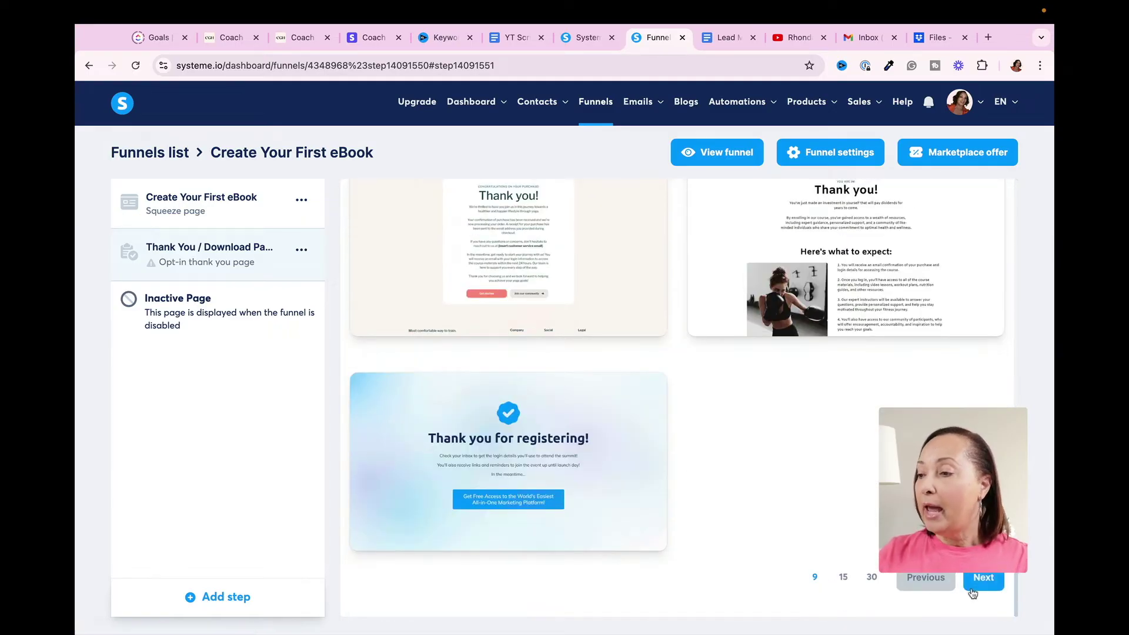
click(983, 577)
scroll(930, 365, down, 7)
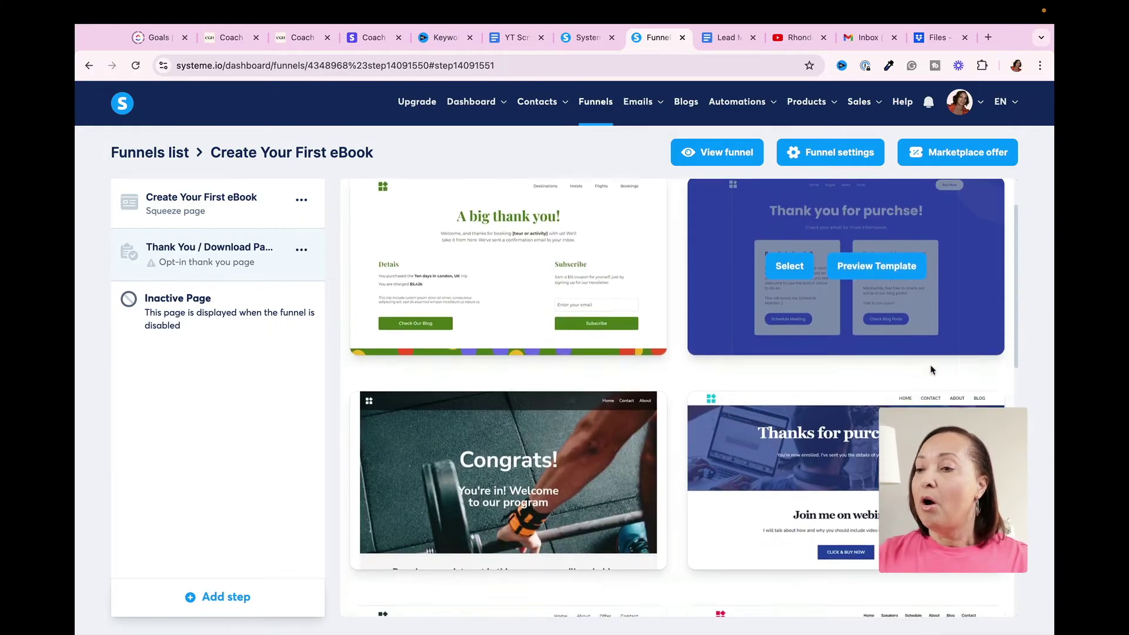
scroll(931, 364, up, 3)
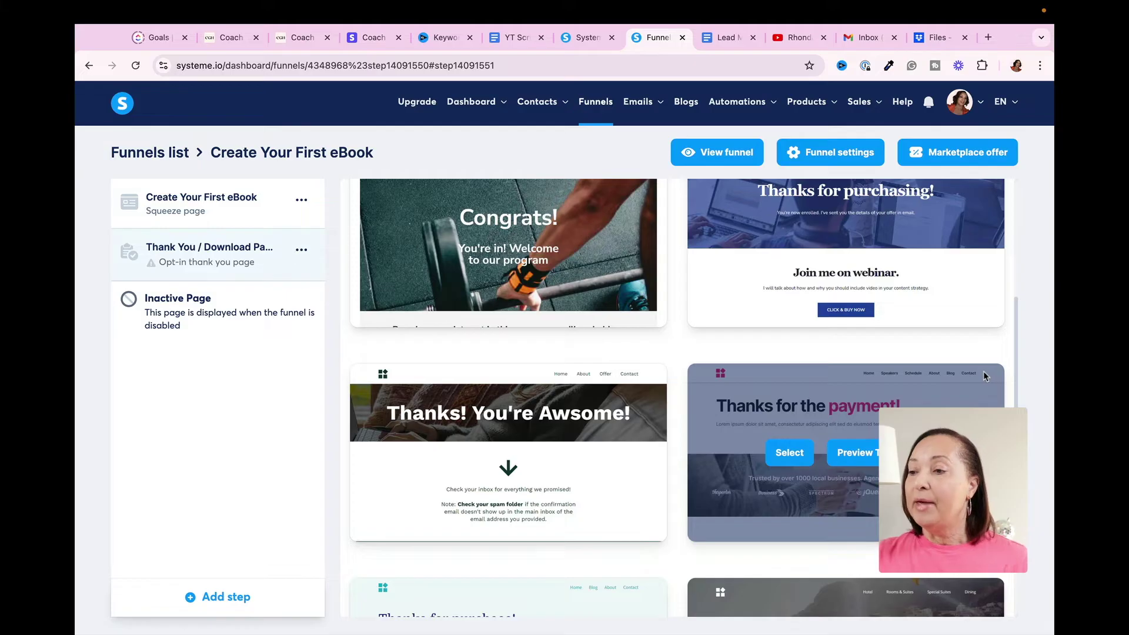
scroll(983, 374, down, 4)
scroll(981, 383, up, 2)
mouse_move(449, 317)
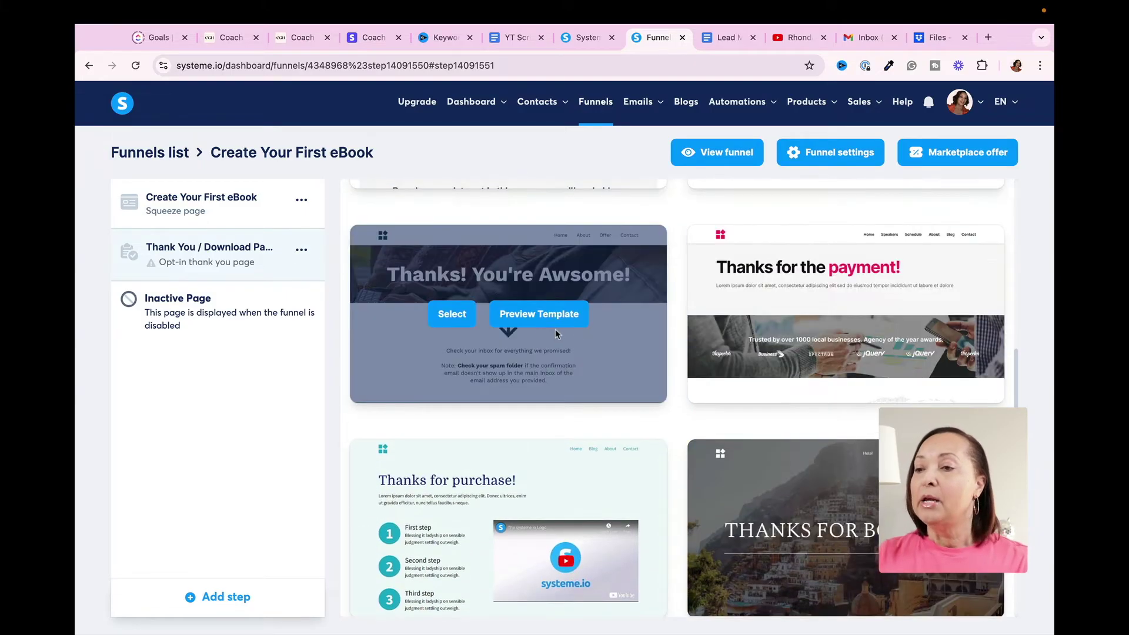
click(450, 317)
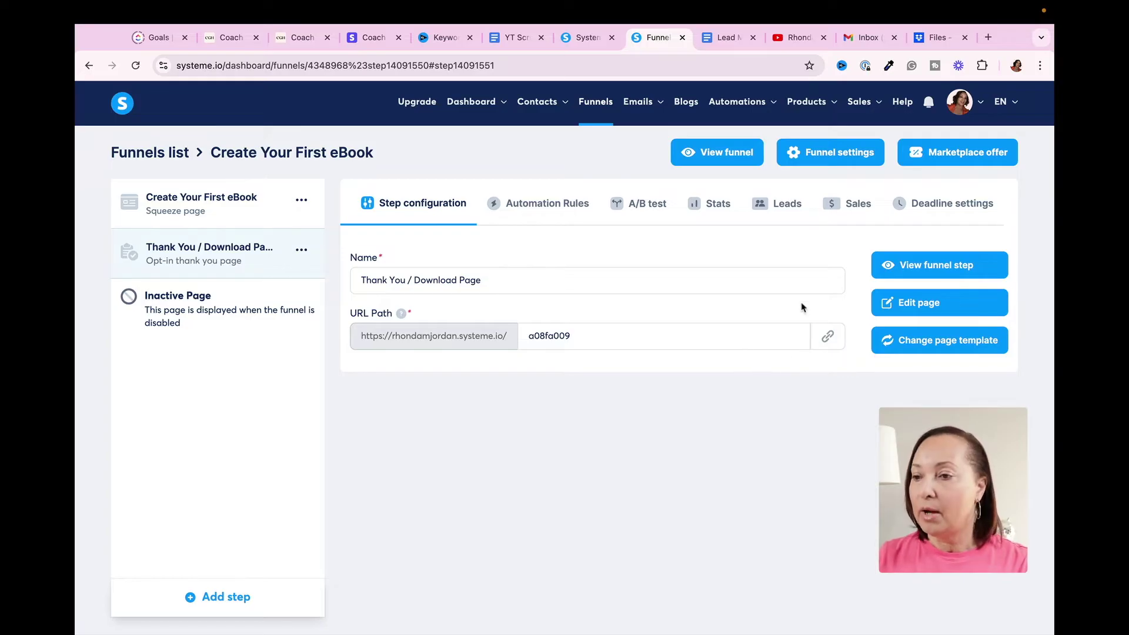
Step: Change the thank you step's name to "Thank You /Create Your First eBook"
drag(479, 278, 410, 283)
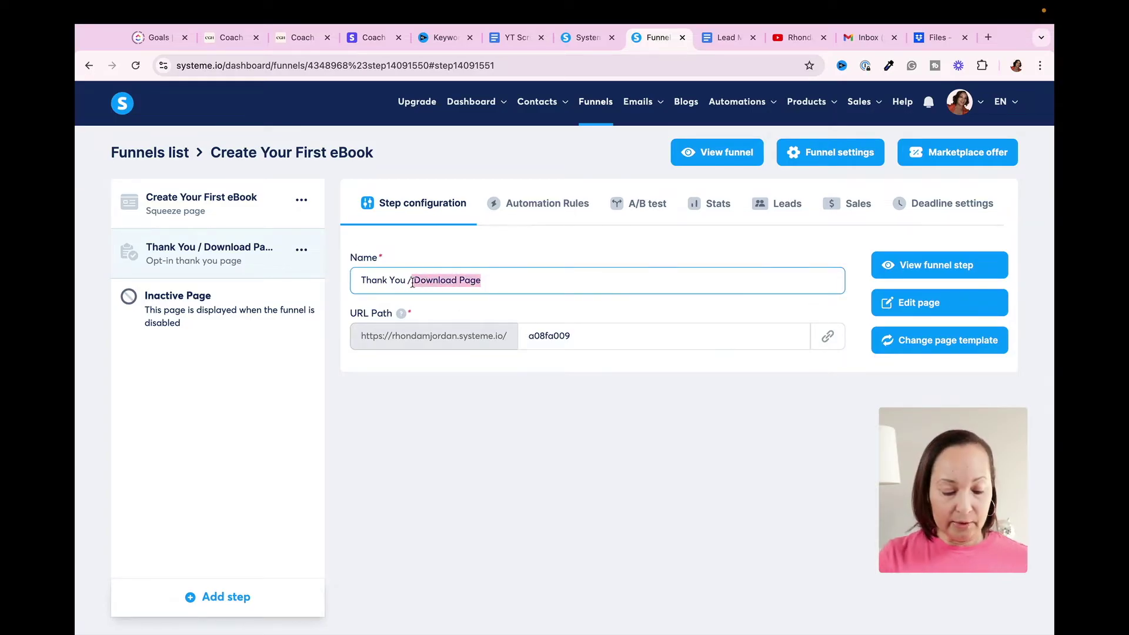
text(Create Your First eBook)
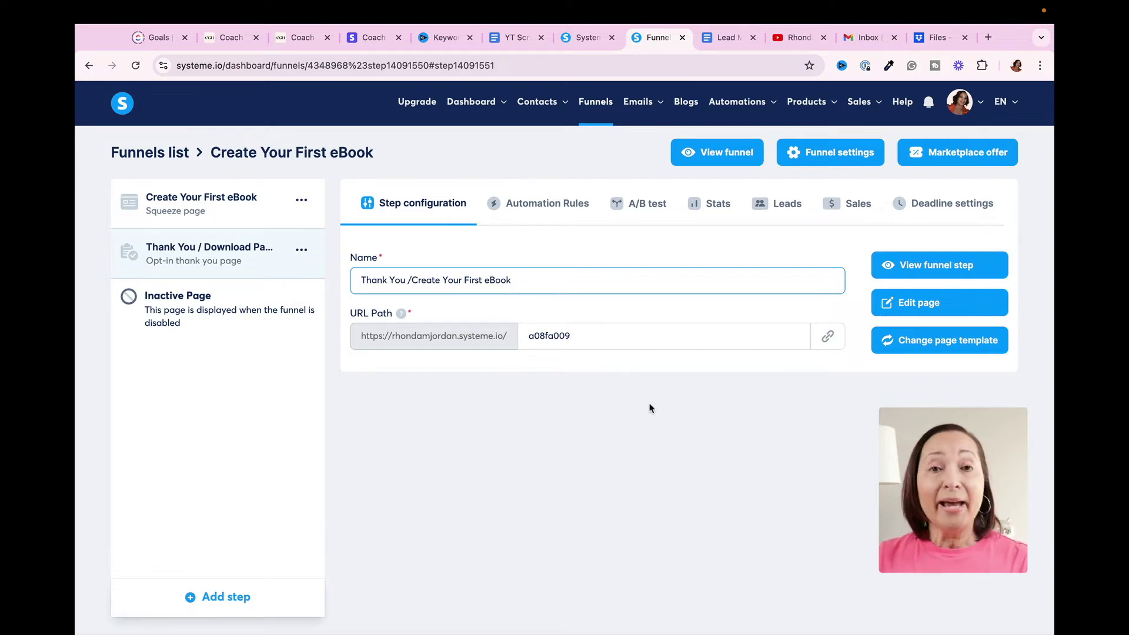
click(709, 440)
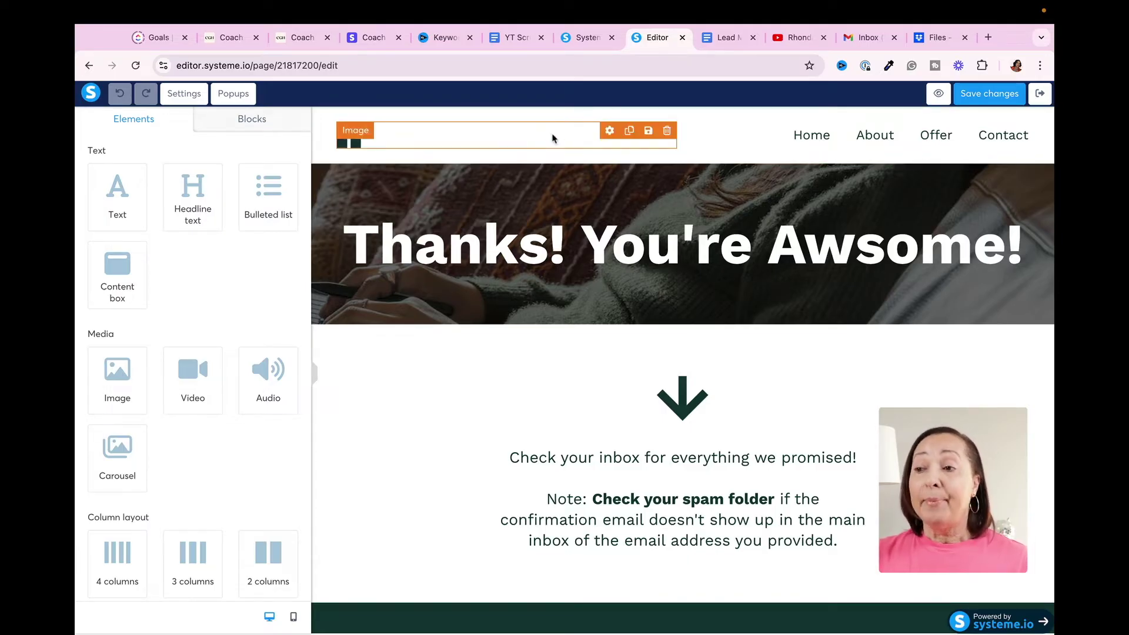
Step: Delete the logo image and the navigation menu row from the thank you page's header
click(667, 132)
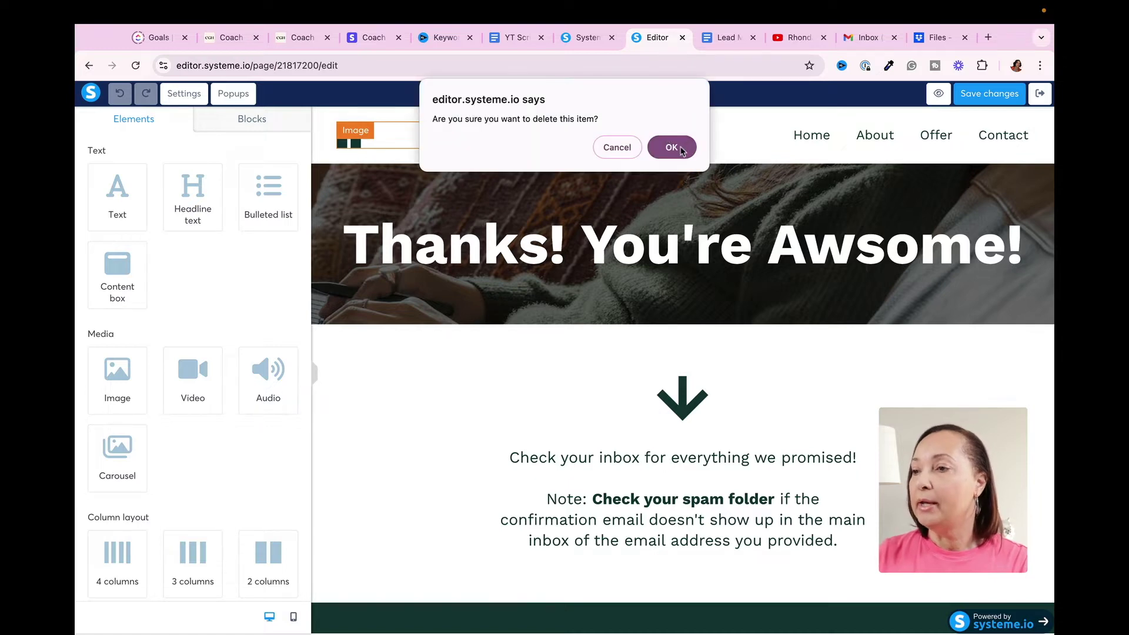
click(673, 147)
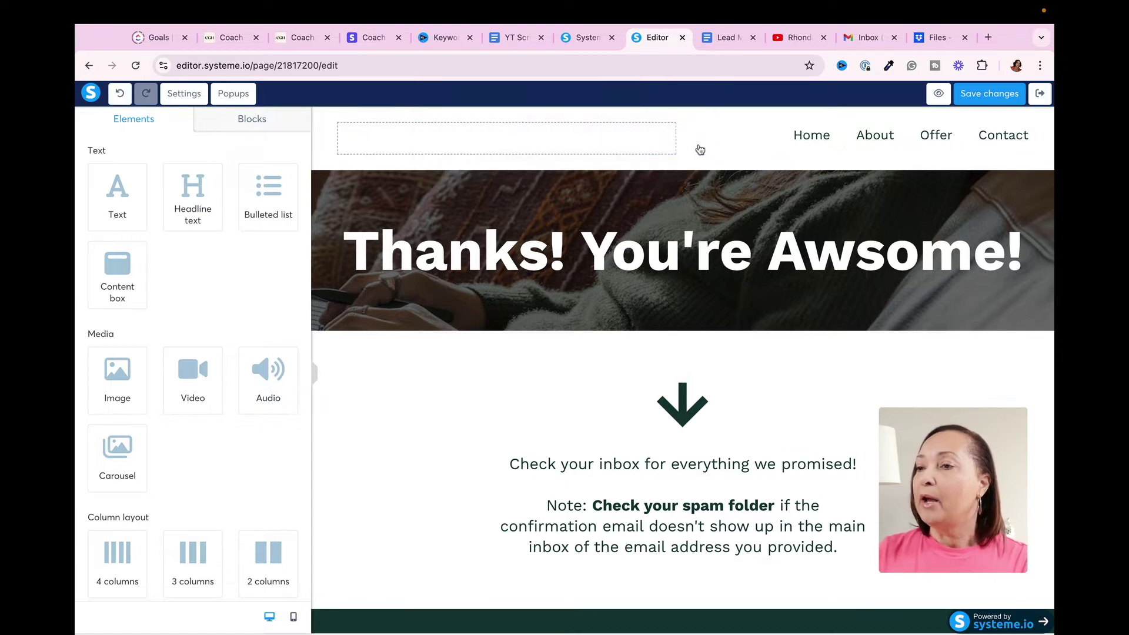
click(1021, 132)
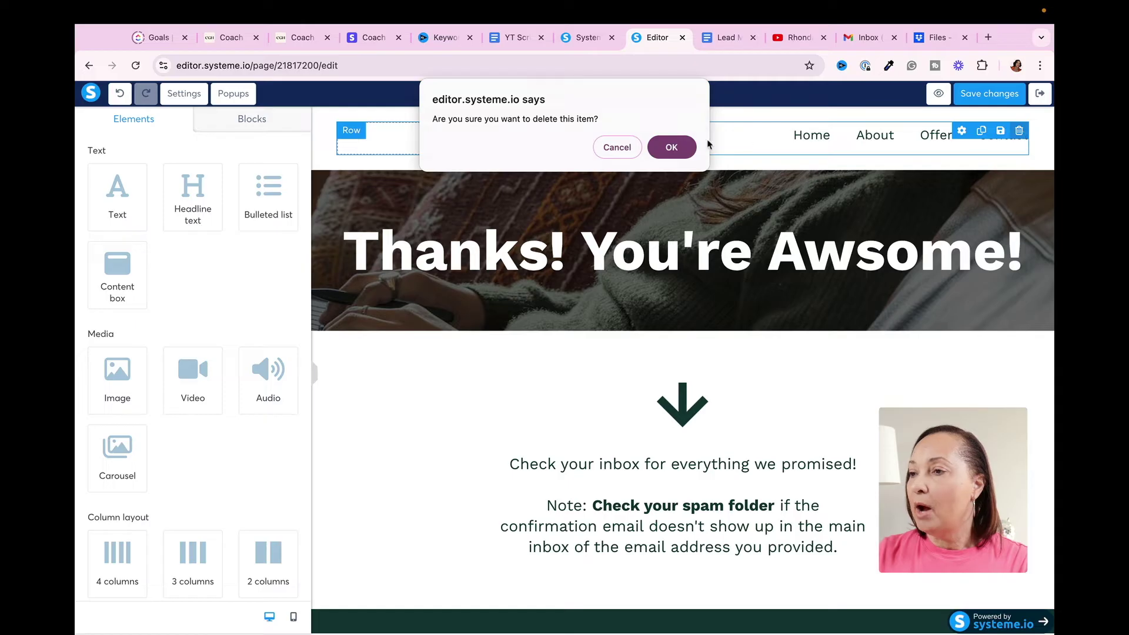
click(672, 147)
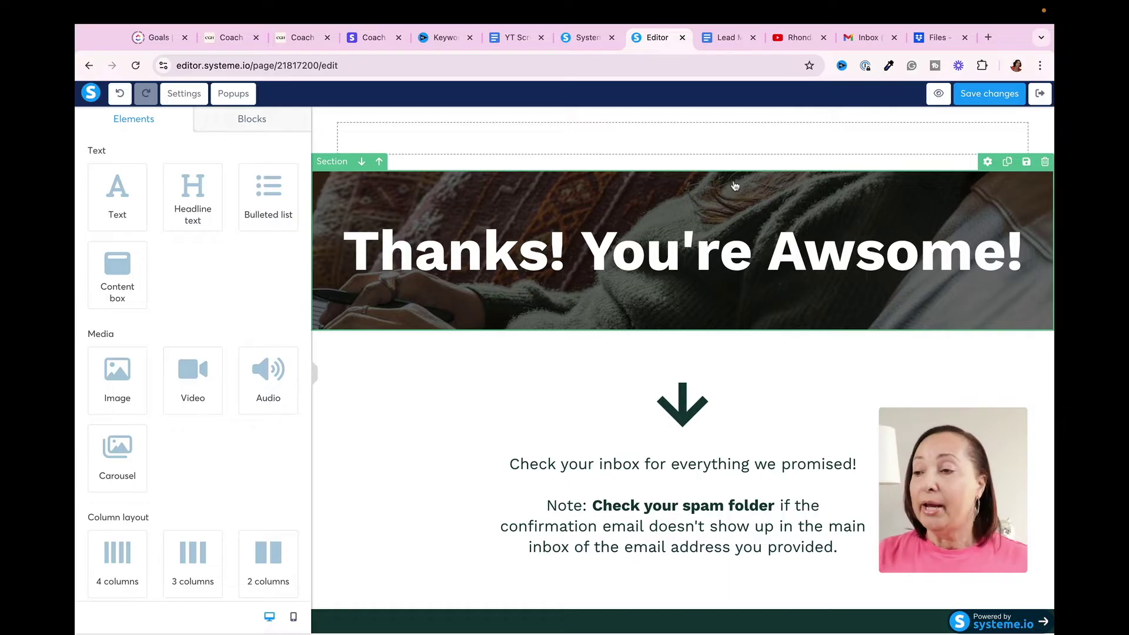
Step: Replace the headline section's background image with the previously uploaded MCTBackgroundImage.png
click(989, 163)
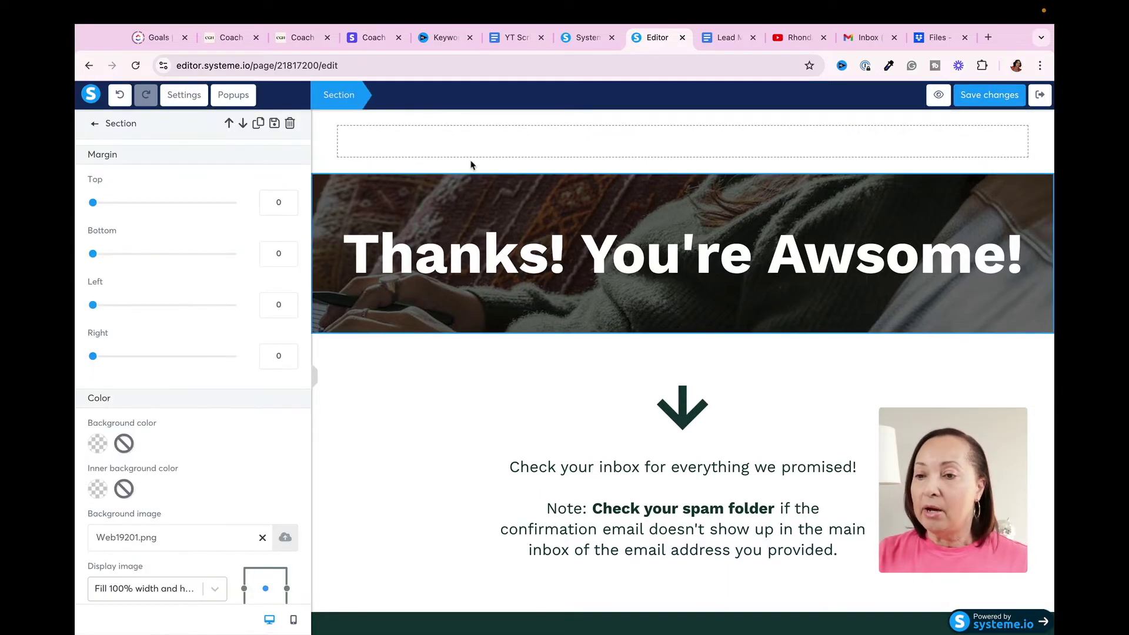
scroll(234, 274, down, 8)
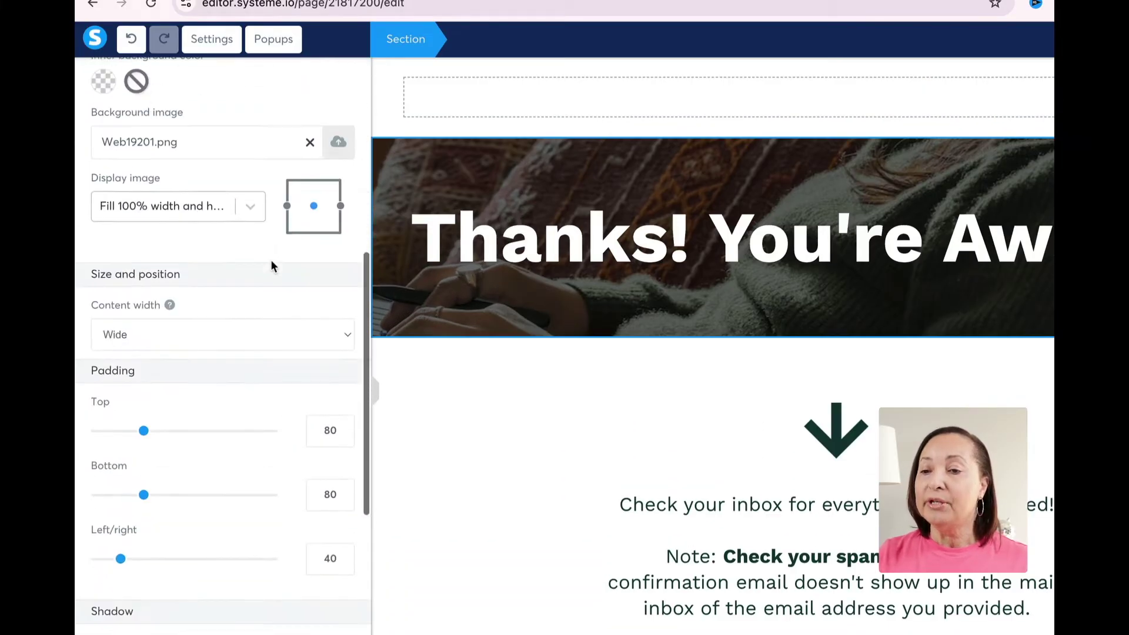
scroll(271, 265, down, 5)
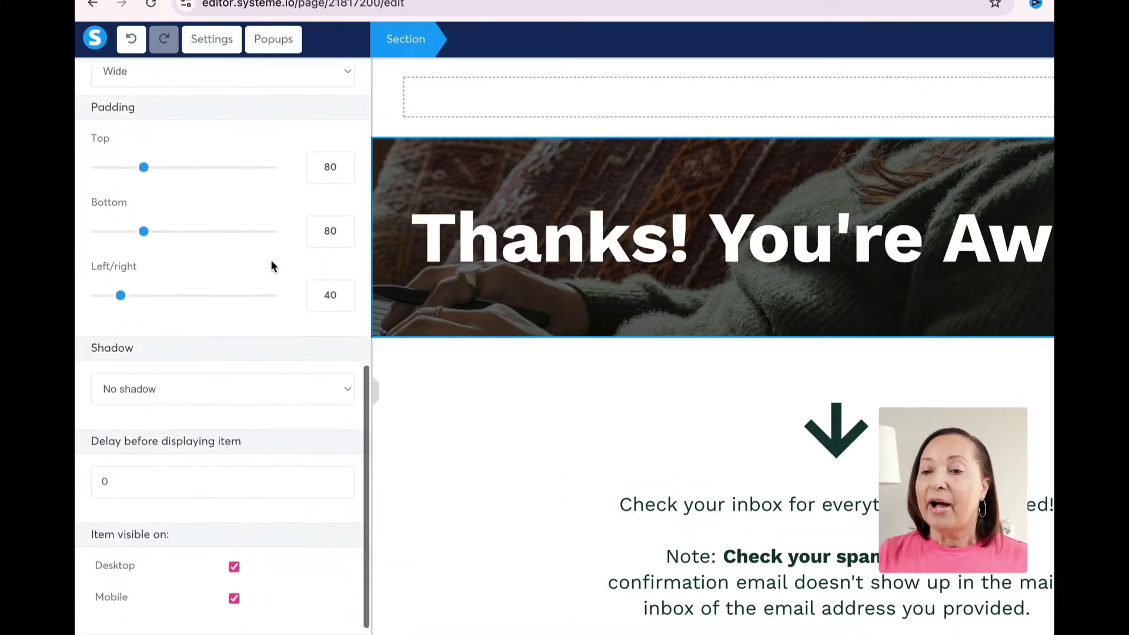
scroll(256, 267, up, 8)
scroll(255, 267, up, 4)
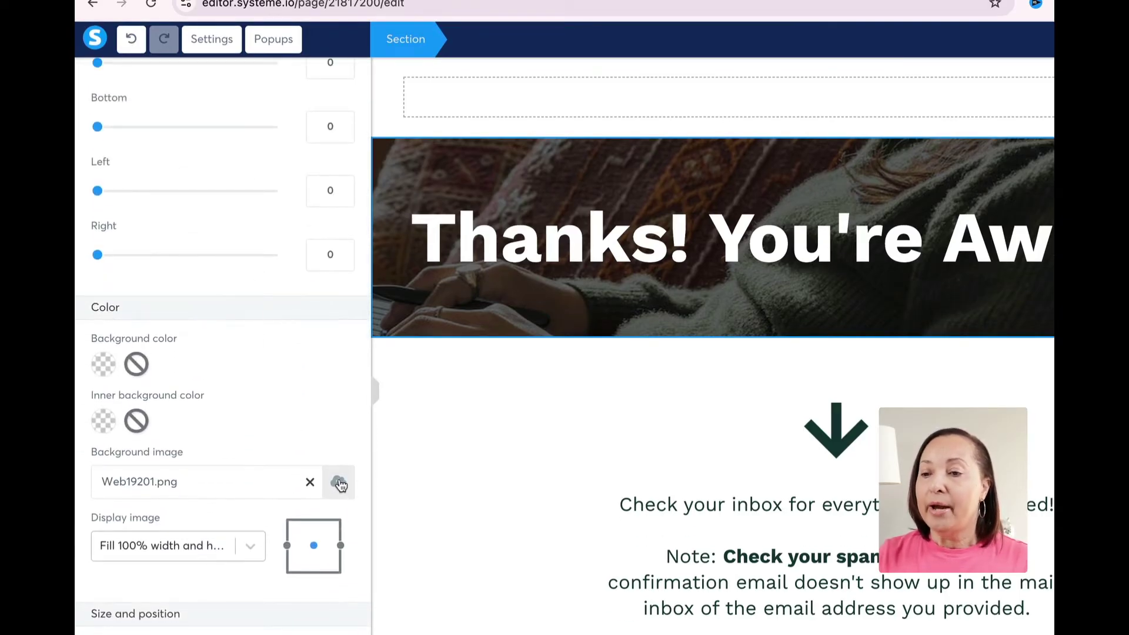
click(338, 483)
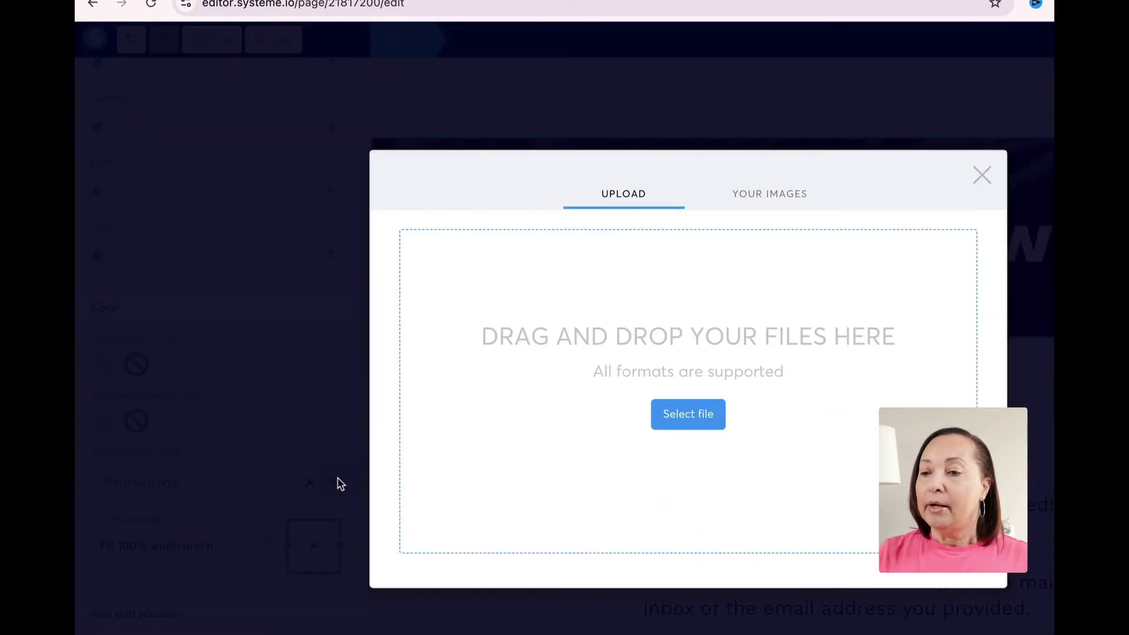
click(781, 201)
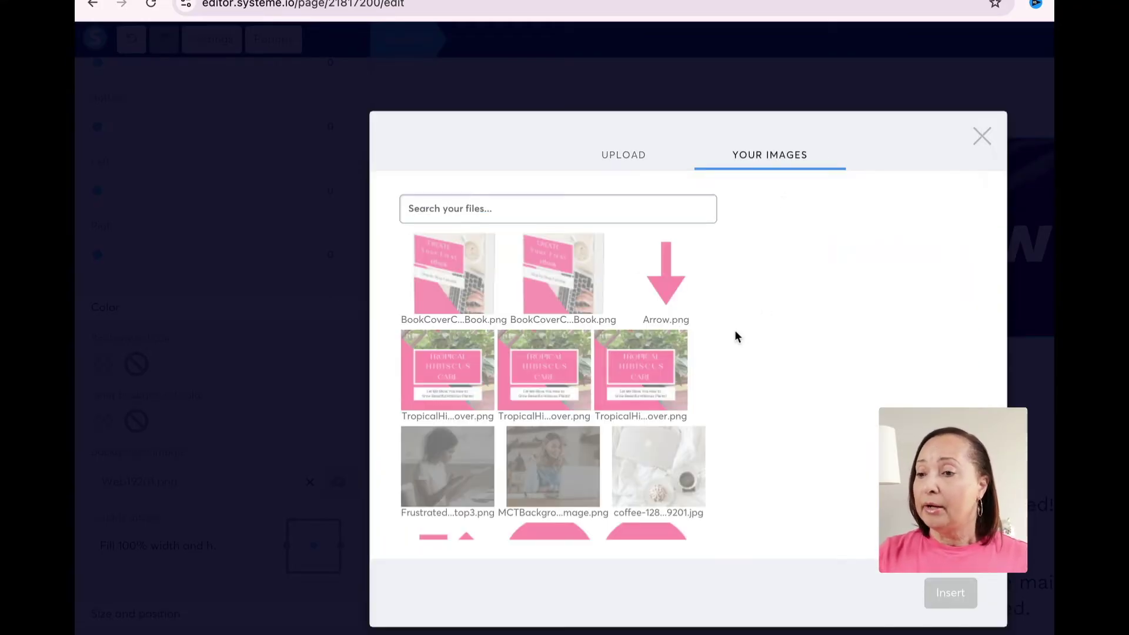
click(537, 469)
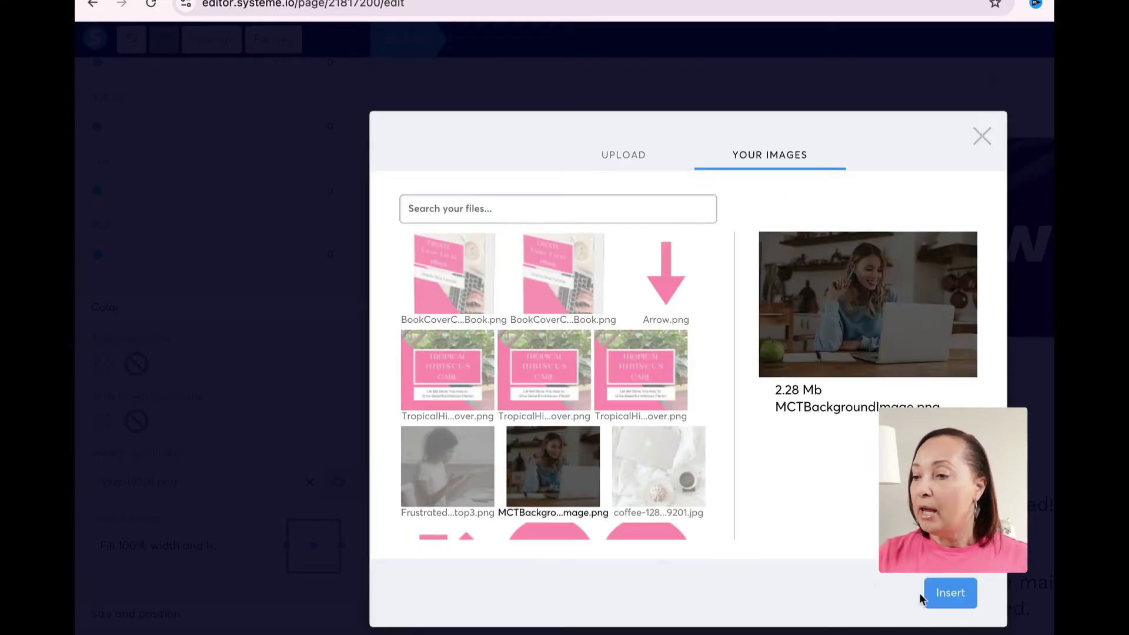
click(951, 594)
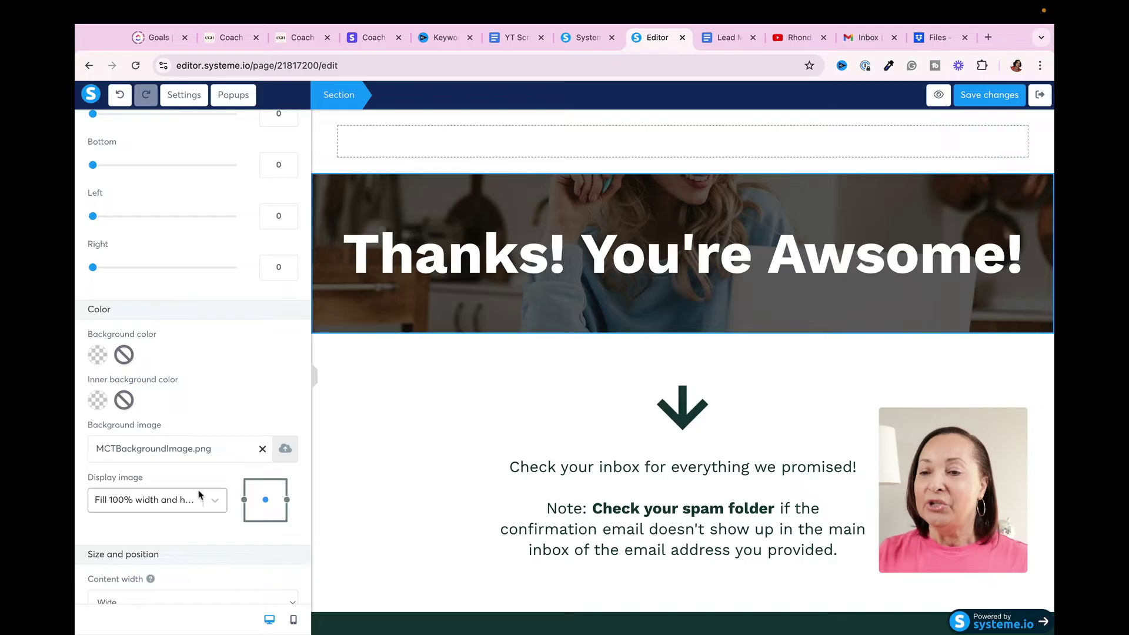
Step: Set the headline section's background image display to "Full center (fixed)"
scroll(199, 495, down, 3)
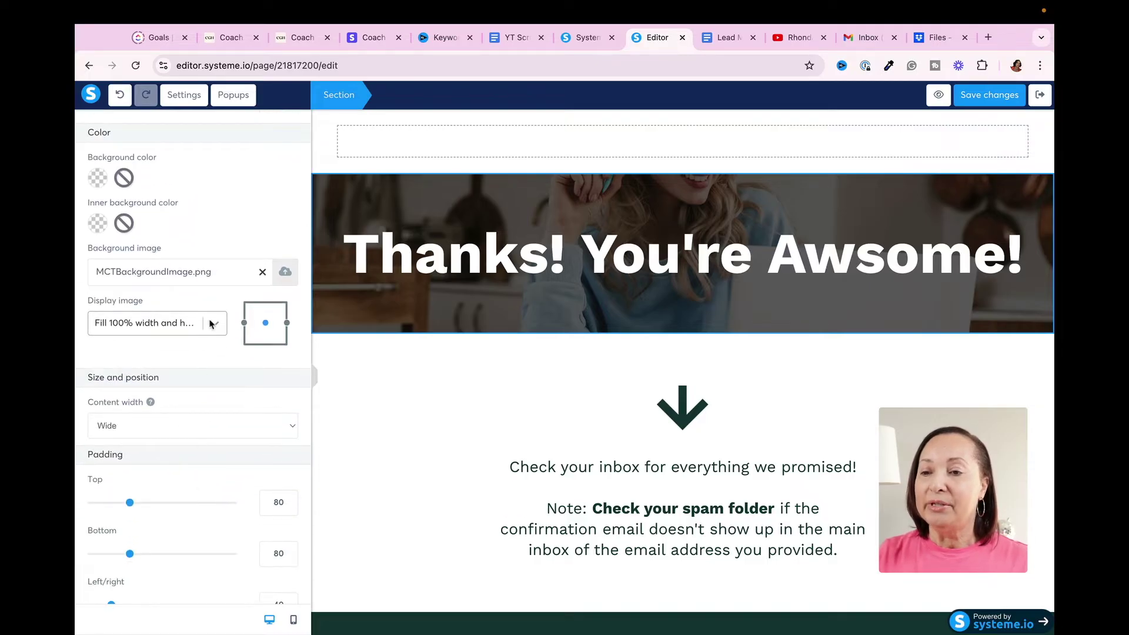
click(215, 325)
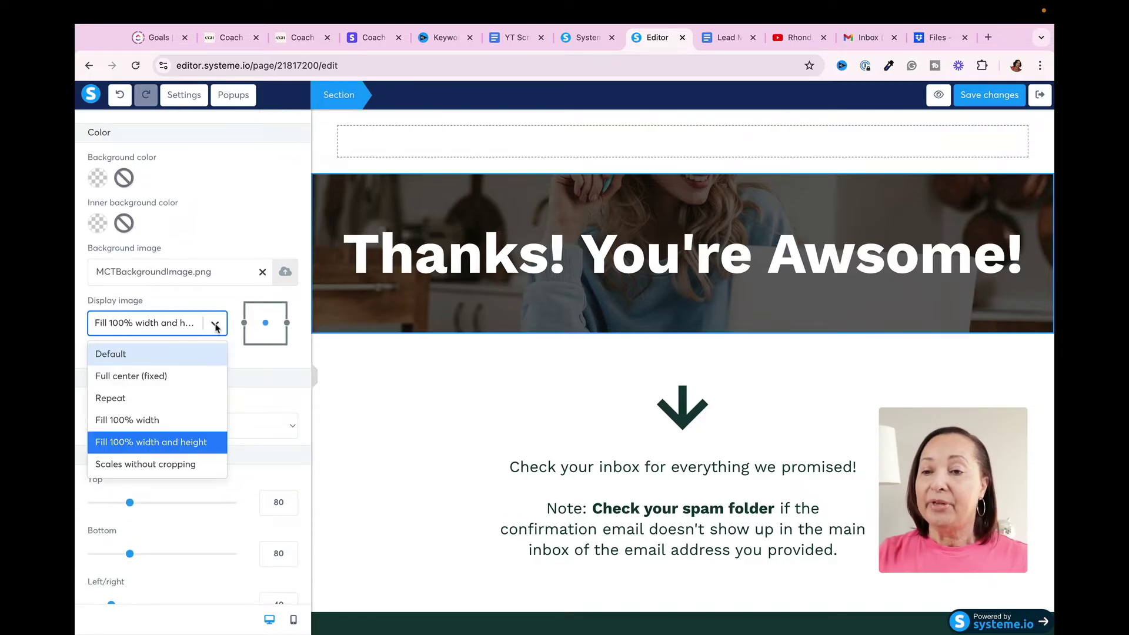
click(142, 380)
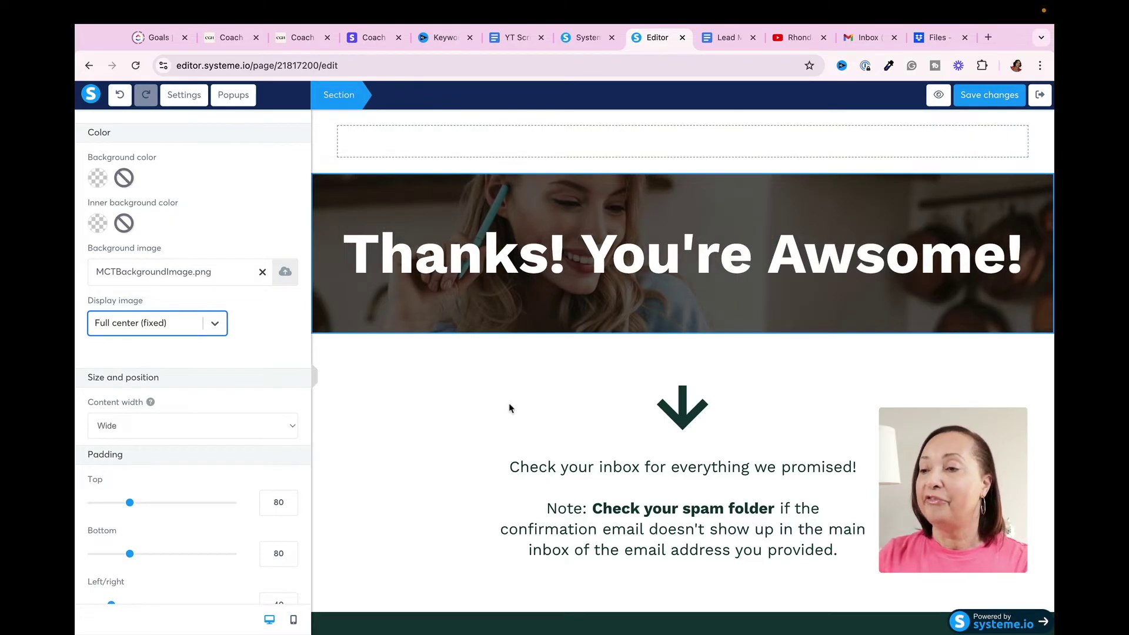
Step: Remove "You're Awsome!" from the headline so that it reads only "Thanks!"
click(600, 241)
drag(585, 254, 1023, 259)
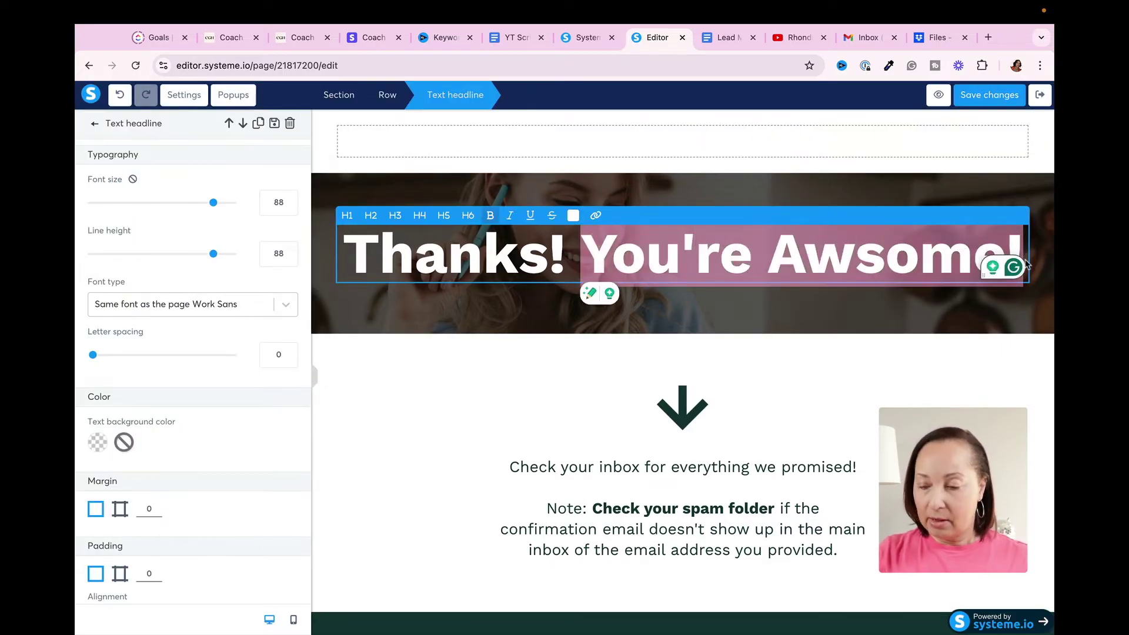
key(BackSpace)
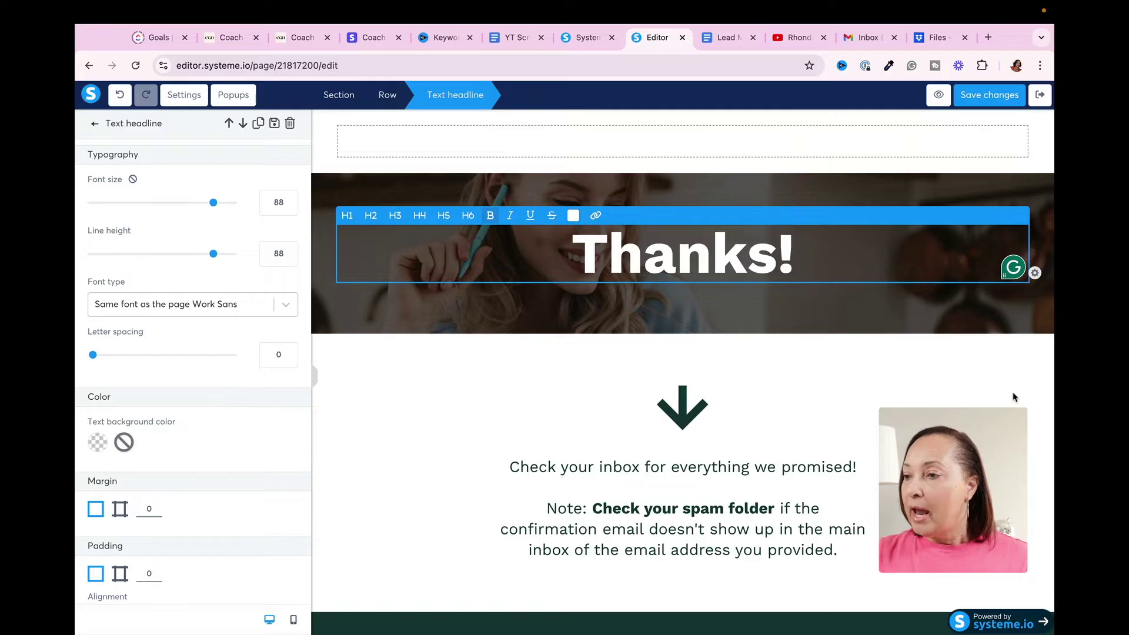
click(1013, 397)
Step: Set the background colour of the "Connect with us on social media" section to the saved pink FF206E
scroll(708, 403, down, 3)
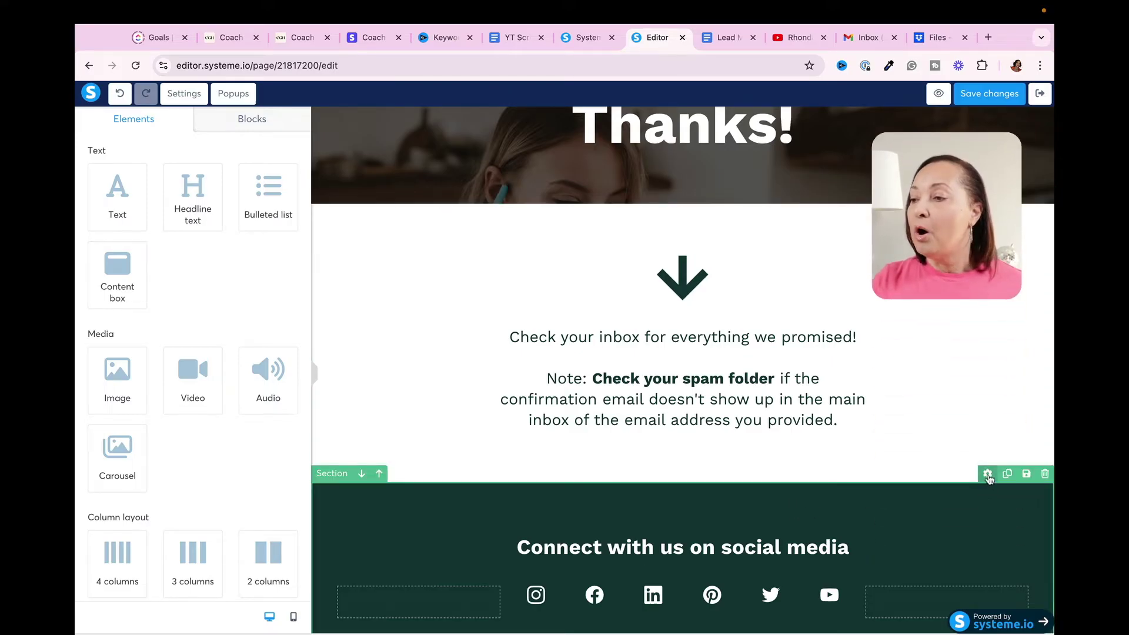
click(824, 489)
click(98, 443)
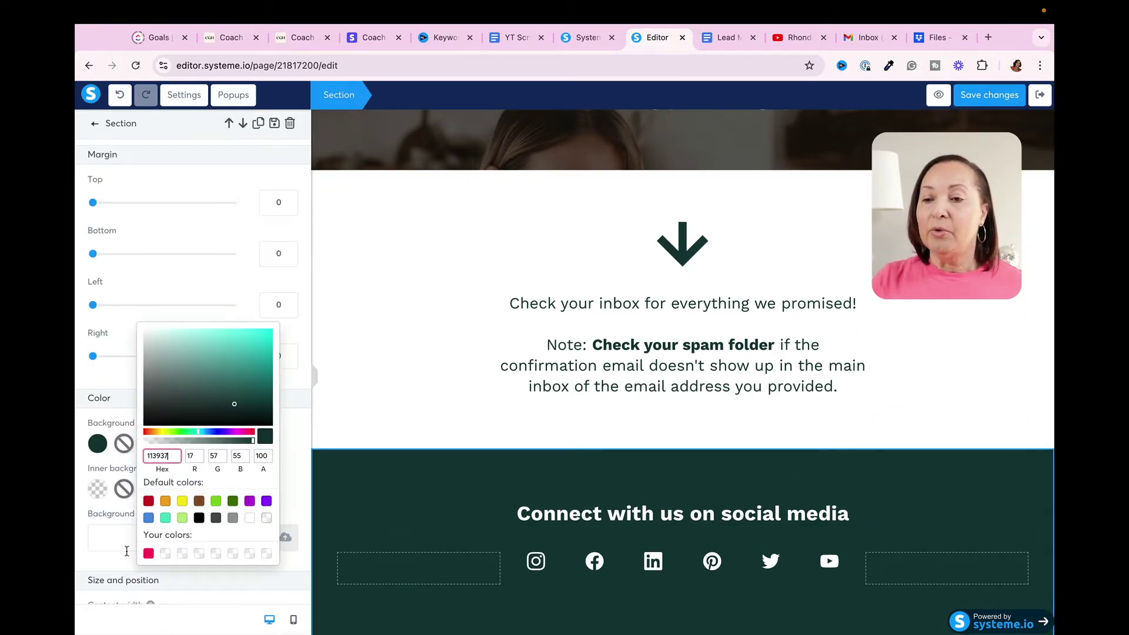
click(148, 553)
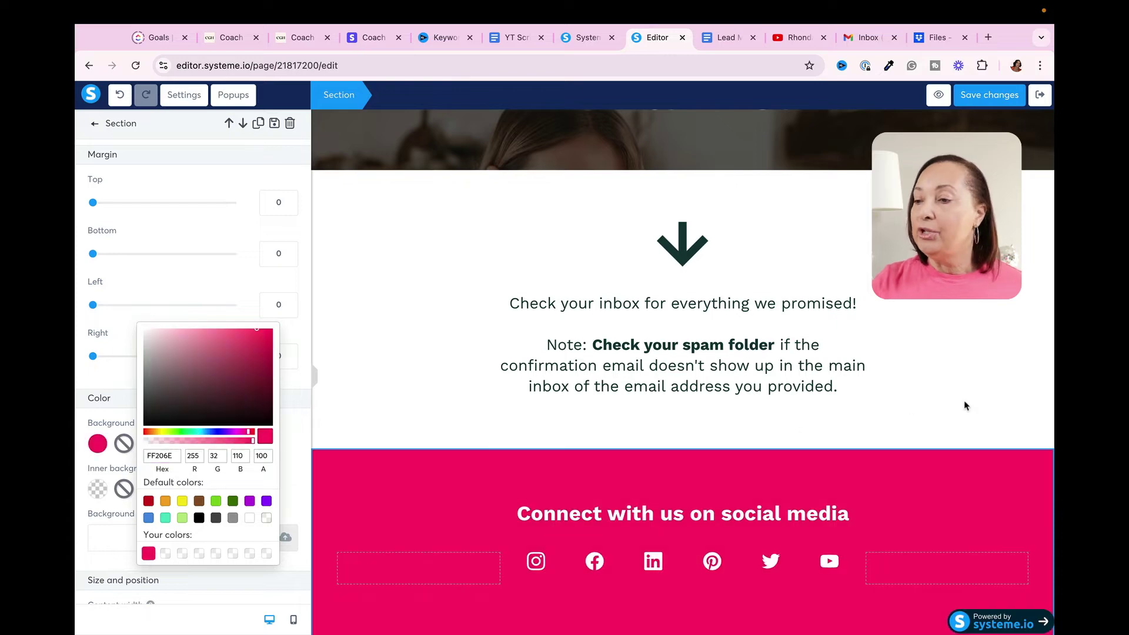
click(925, 408)
Step: Link the YouTube icon in the social media section to the YouTube channel's URL and make it open in a new window
scroll(807, 537, down, 1)
scroll(808, 537, down, 1)
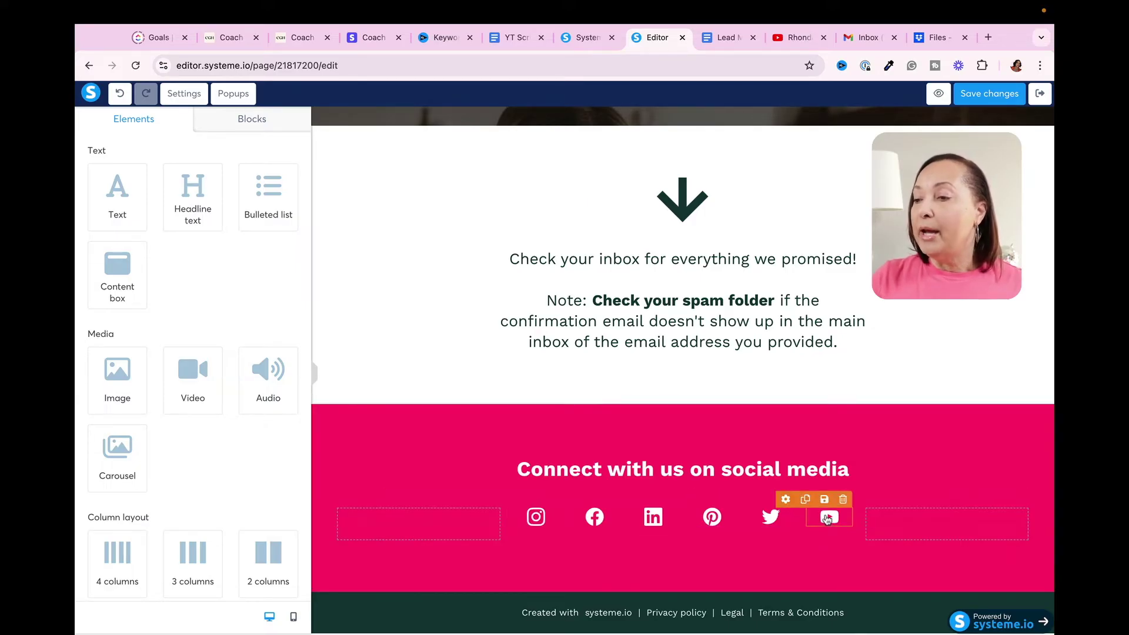
click(786, 500)
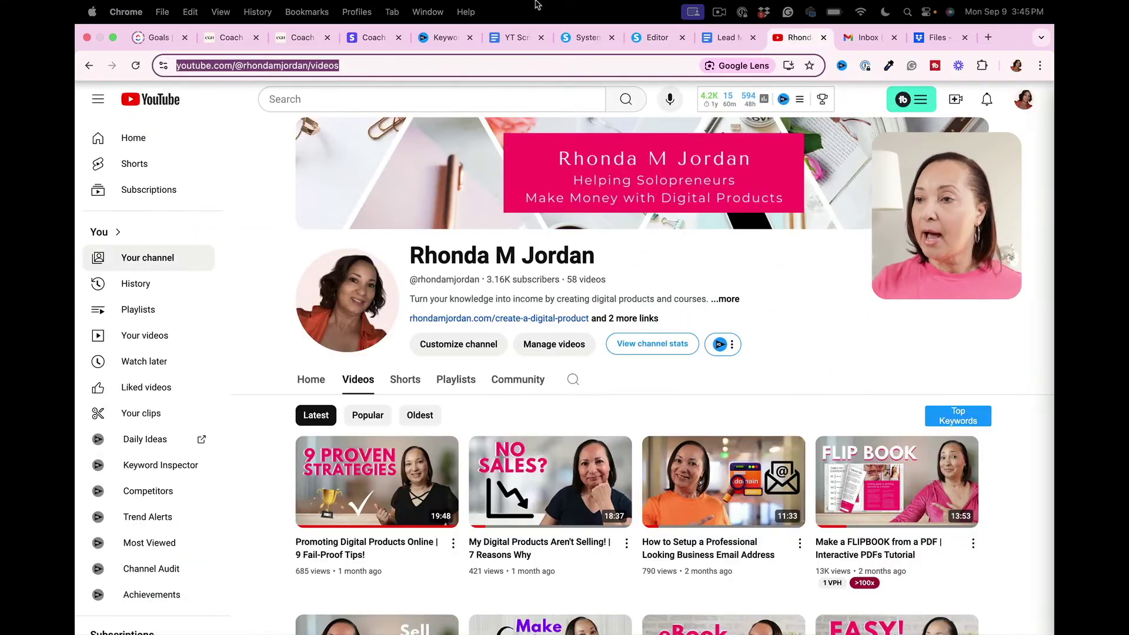
click(799, 37)
click(664, 37)
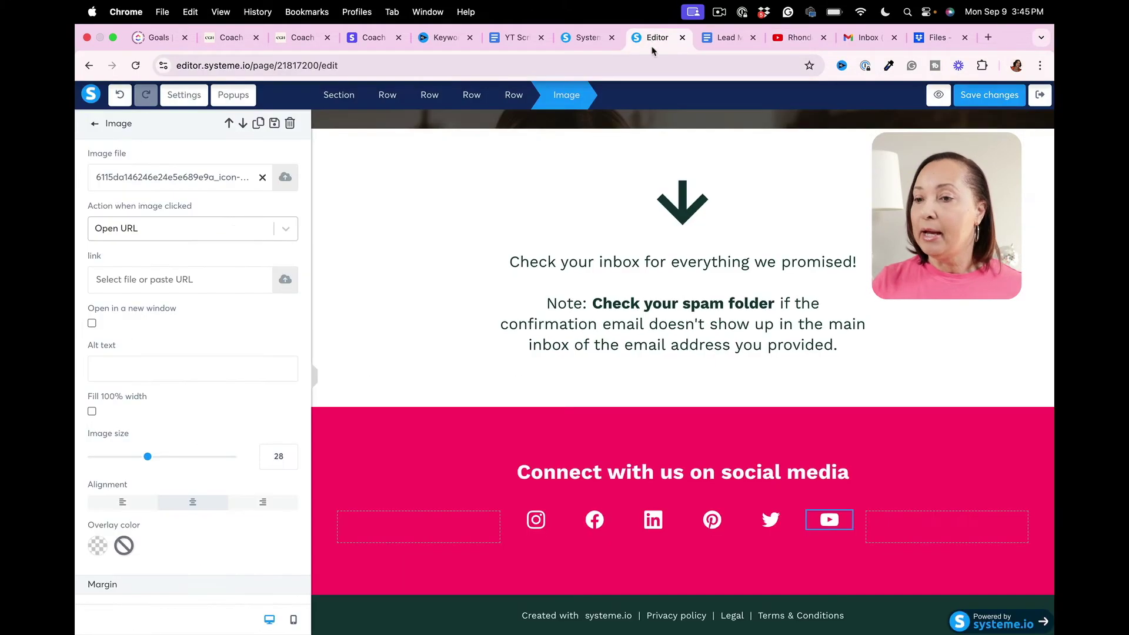
click(109, 281)
key(ctrl+v)
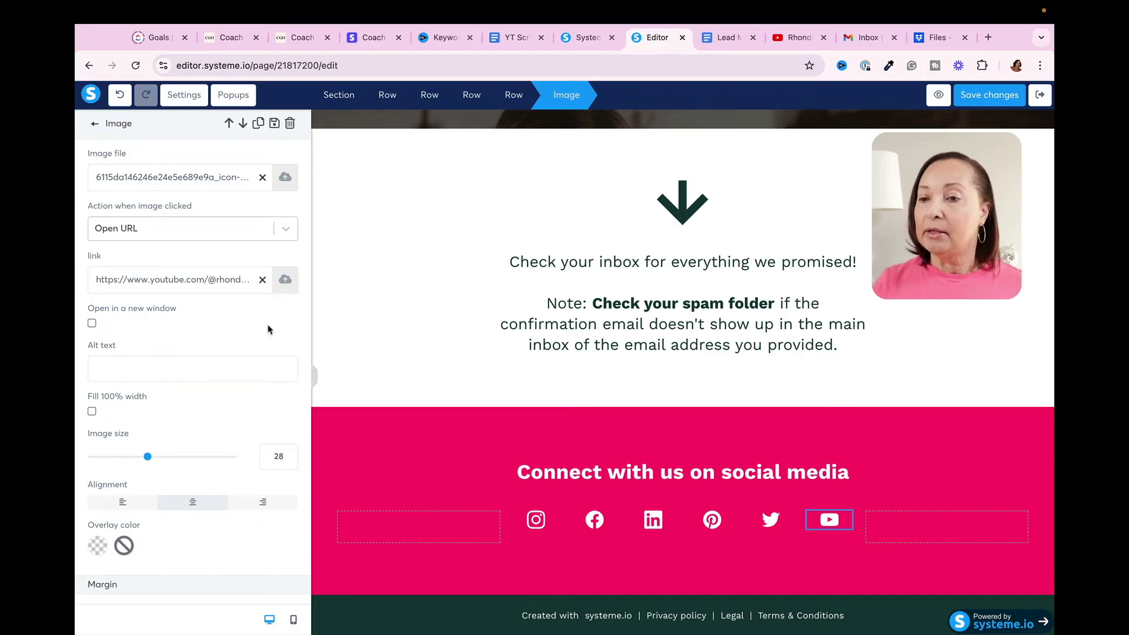
click(92, 323)
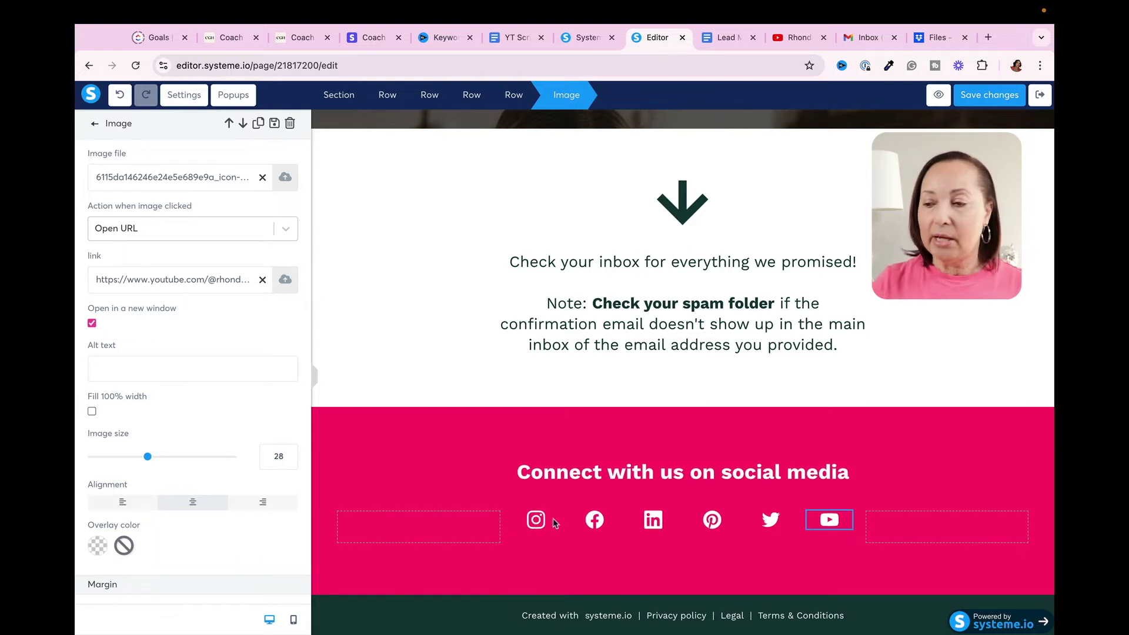
click(682, 520)
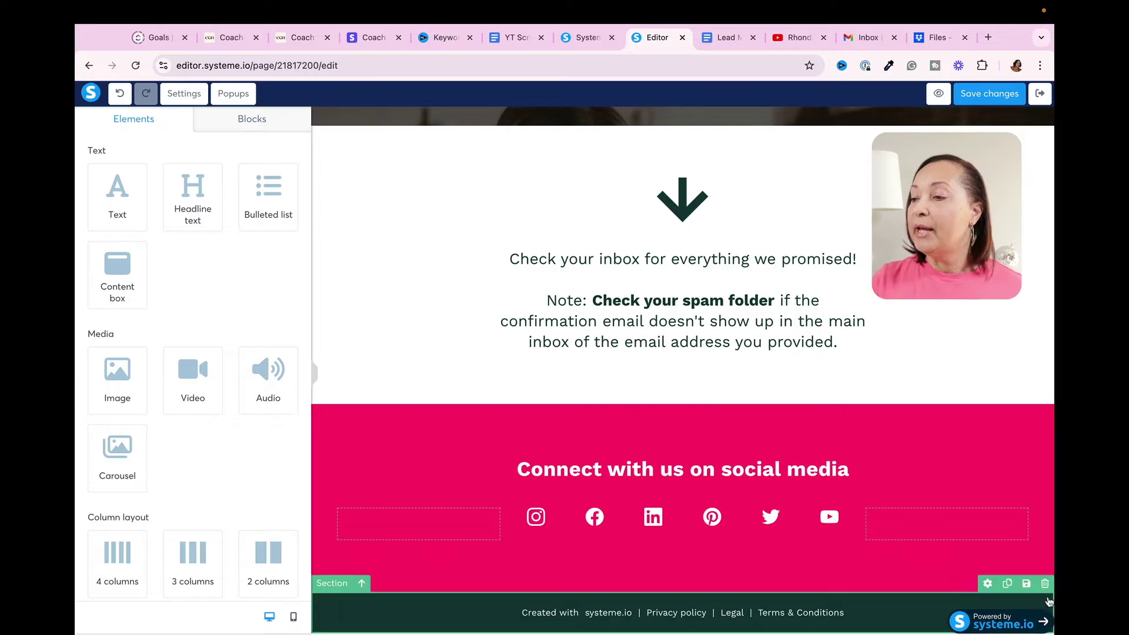
Step: Set the background colour of the footer section with the policy and terms links to the saved pink FF206E
click(987, 587)
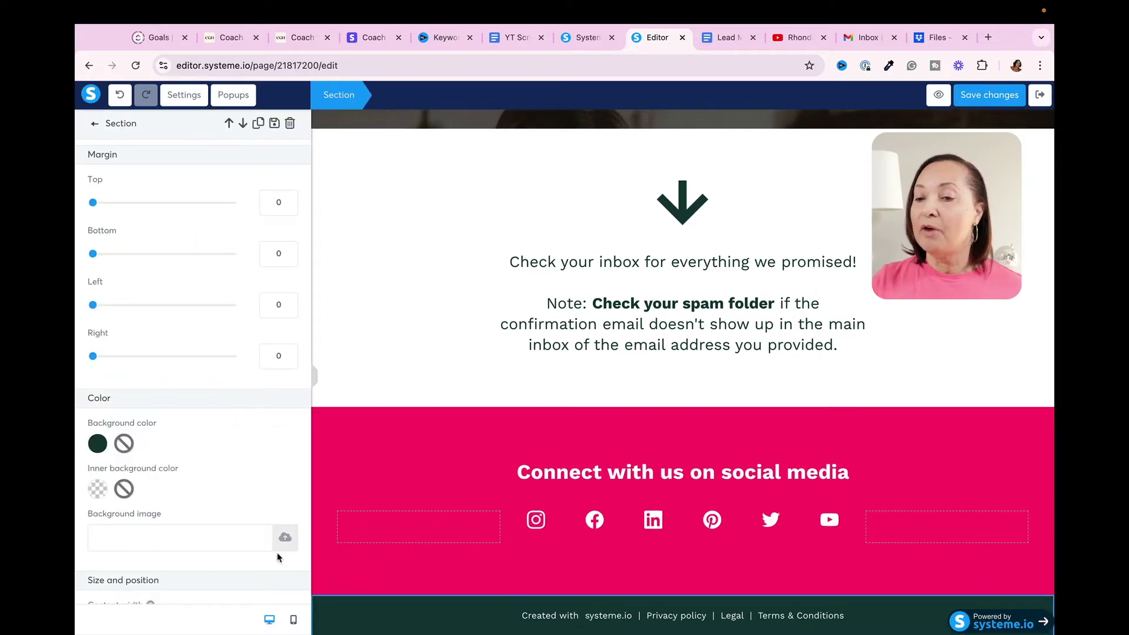
click(97, 444)
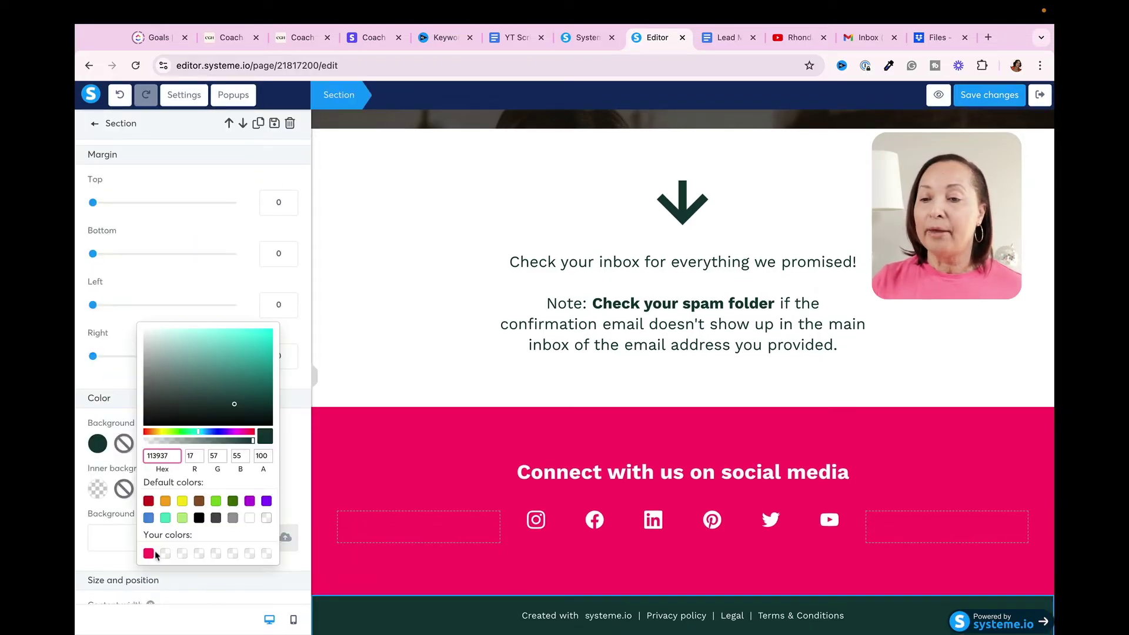
click(148, 553)
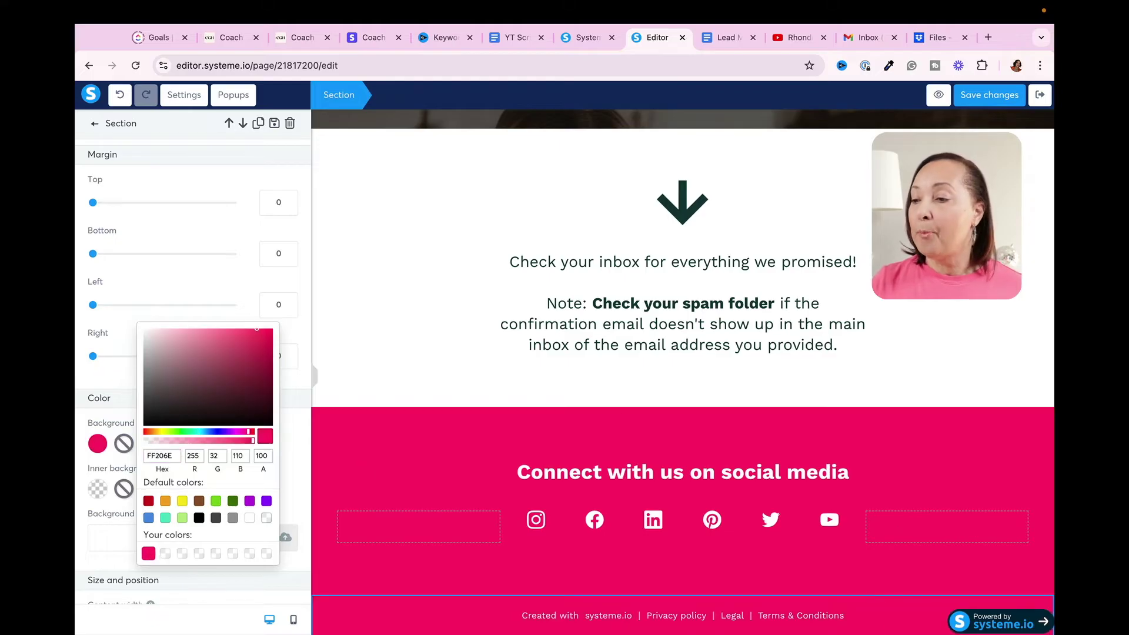
click(967, 340)
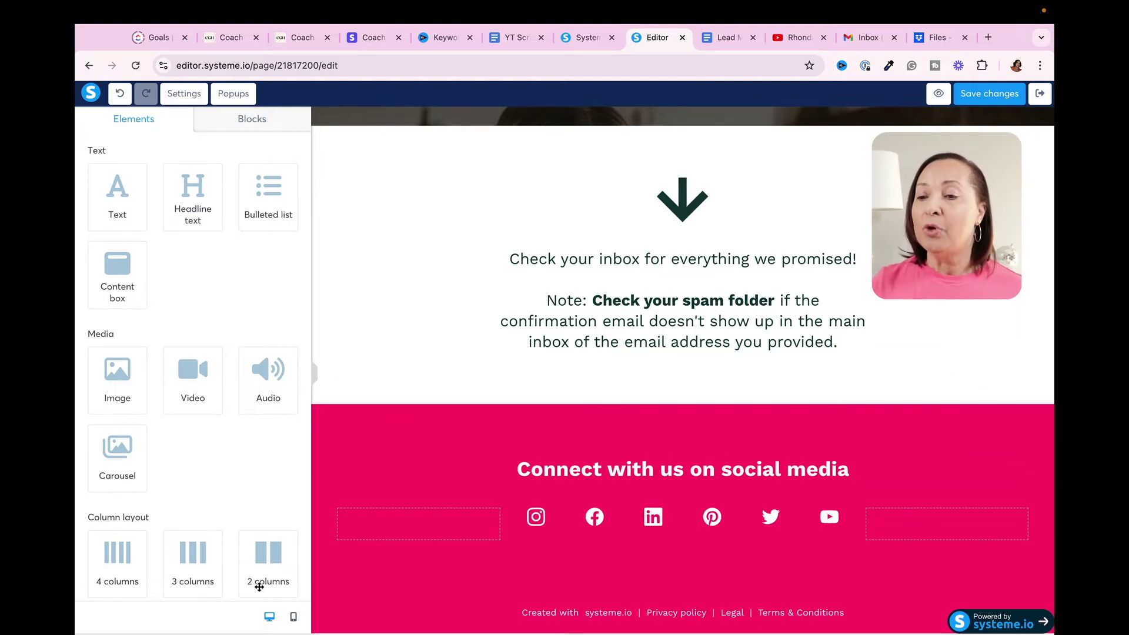
Step: Review the thank you page's layout in the mobile view, from headline to social media section, and return to the desktop view
click(294, 617)
scroll(758, 276, up, 3)
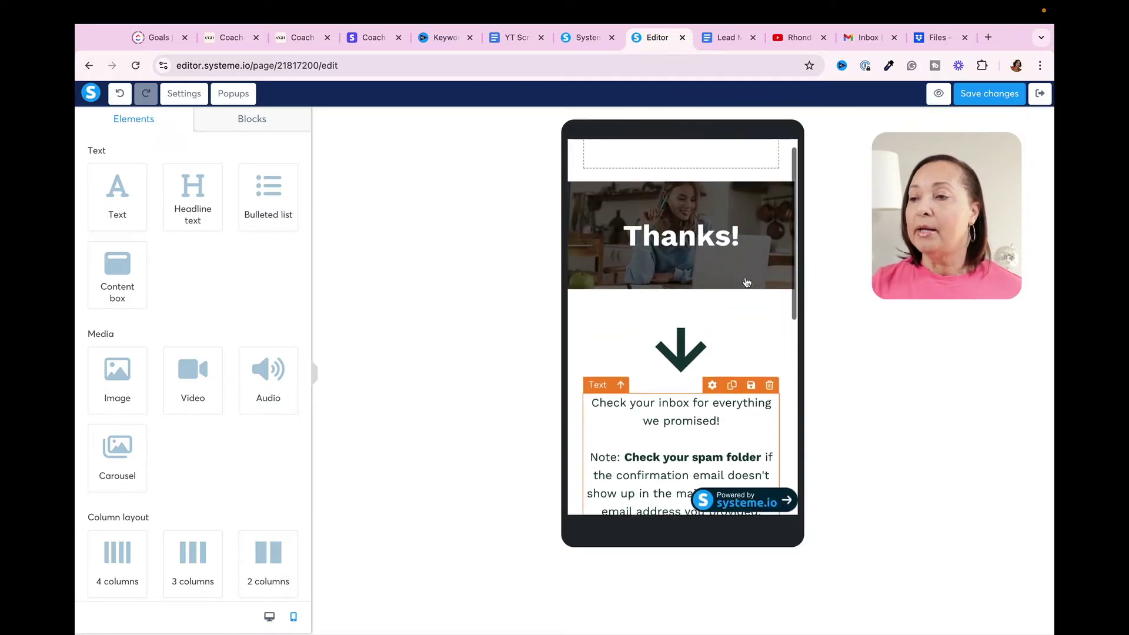
scroll(747, 282, down, 3)
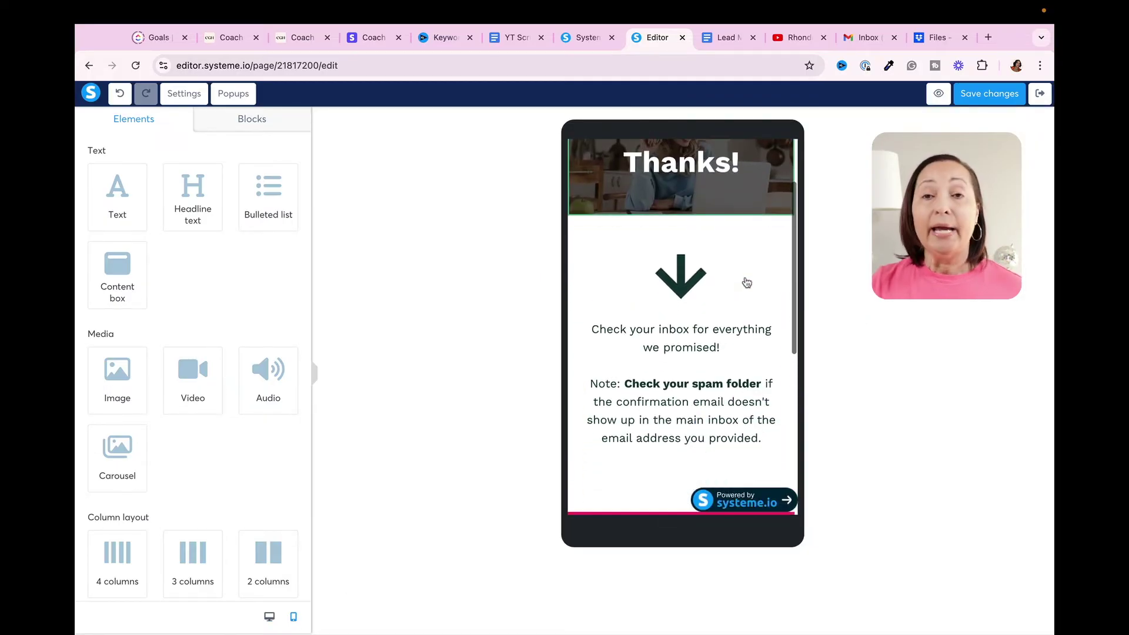
scroll(747, 283, down, 3)
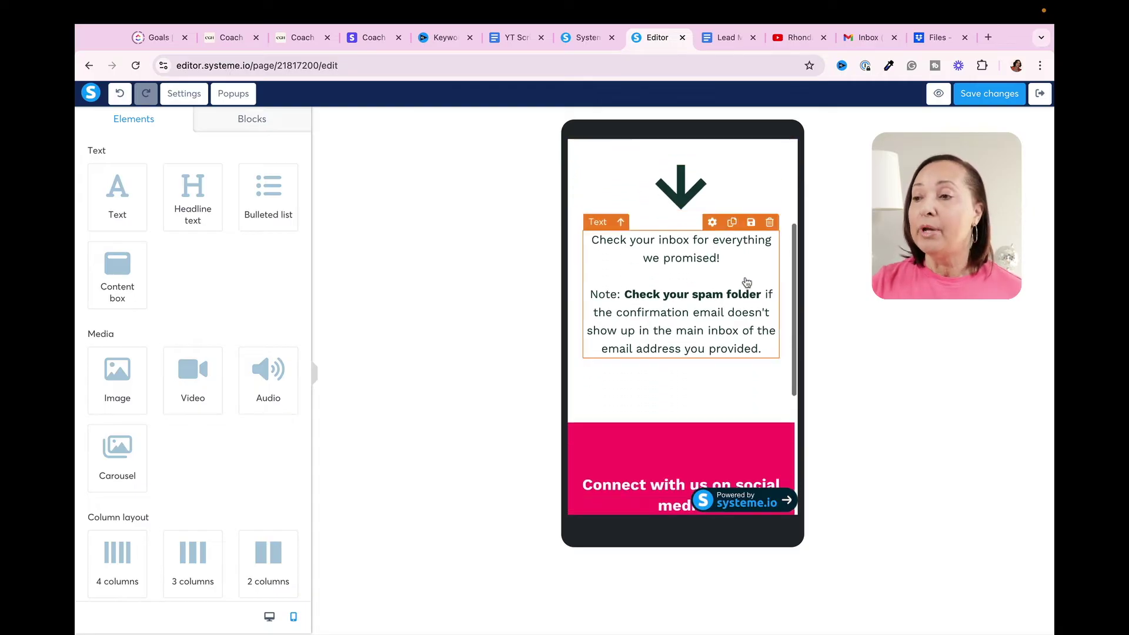
scroll(747, 283, up, 3)
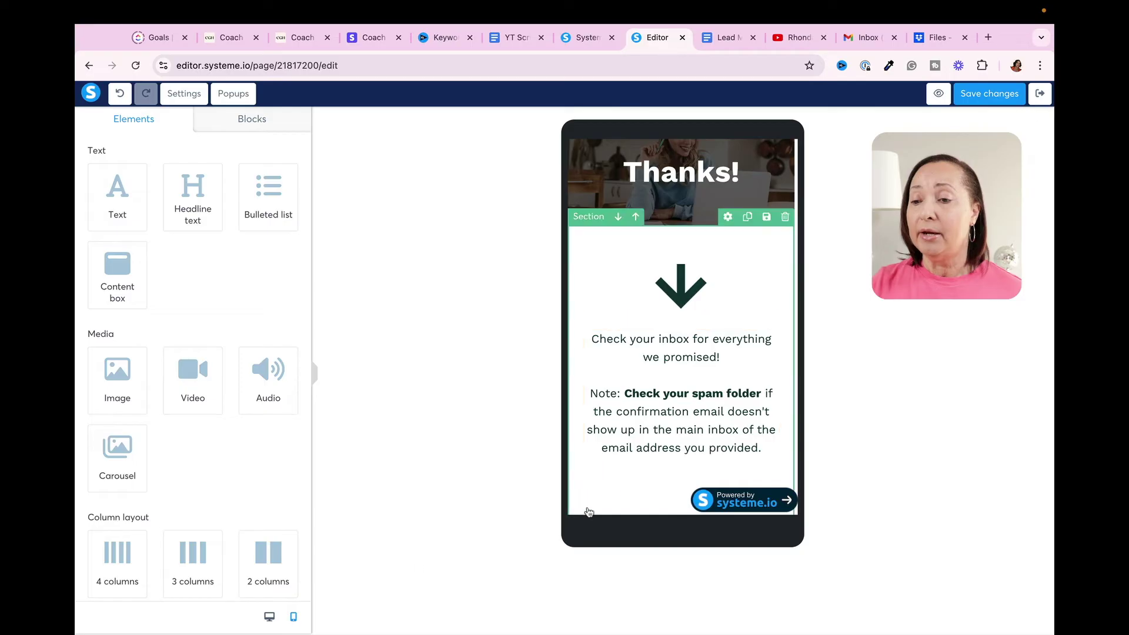
click(270, 616)
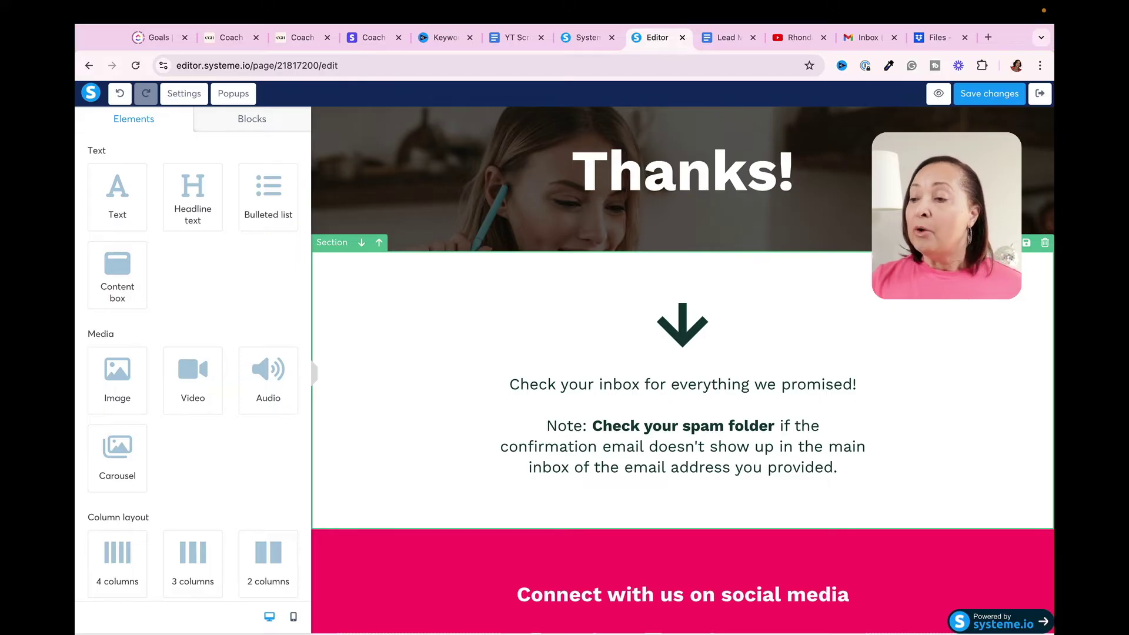
Step: Save the thank you page's changes and exit the page editor
click(981, 98)
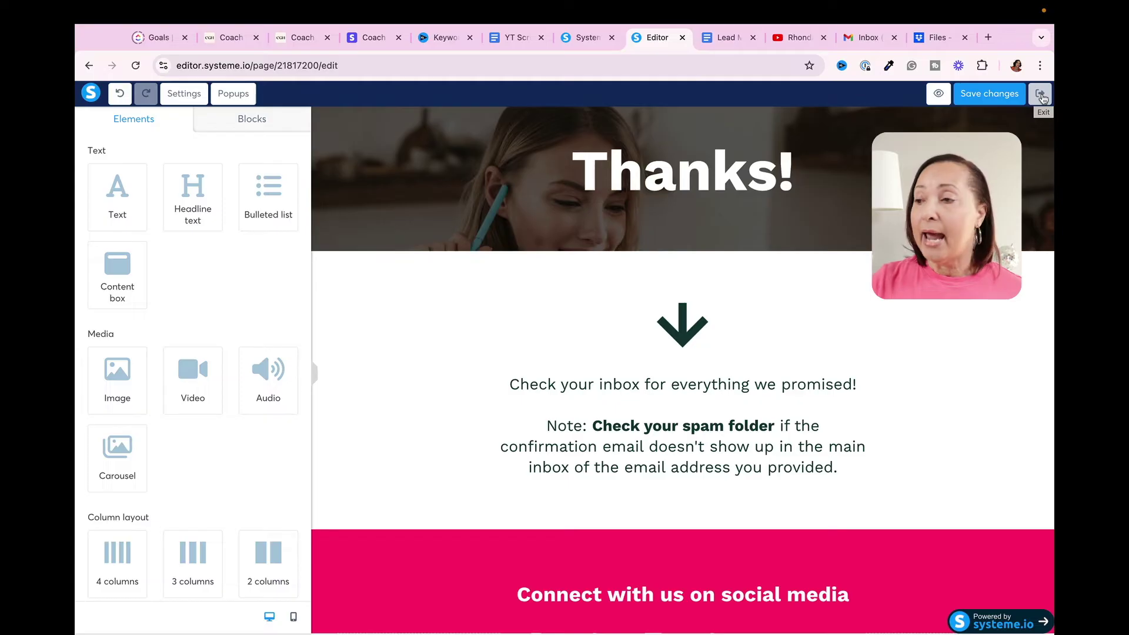
click(1041, 95)
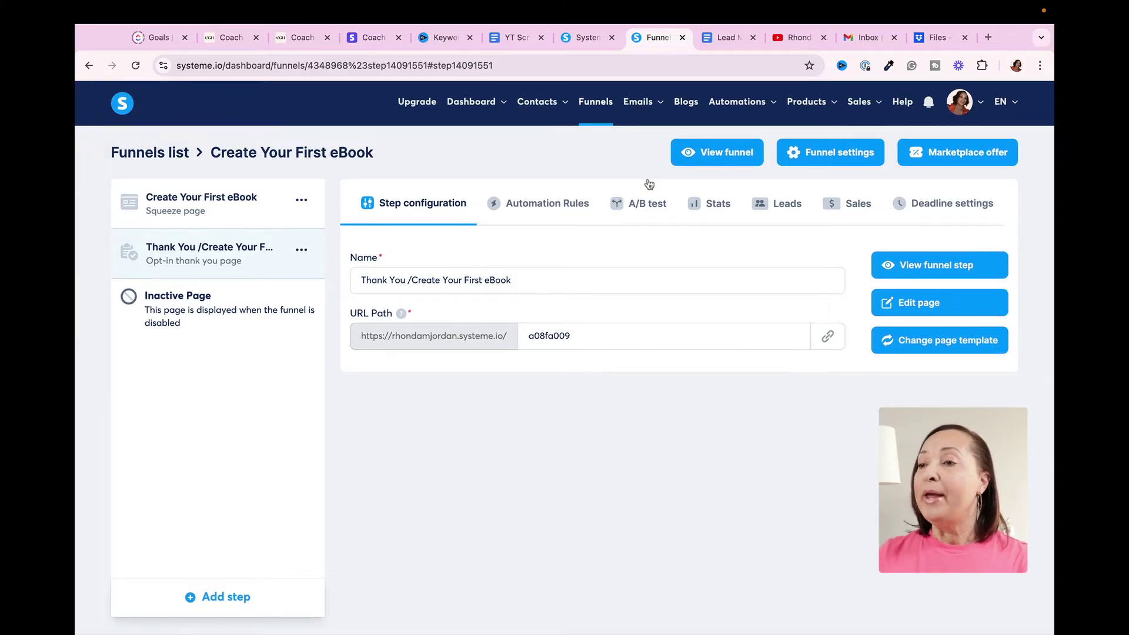
Step: Create an email campaign named "CYFE" with the business's sender email address
mouse_move(640, 112)
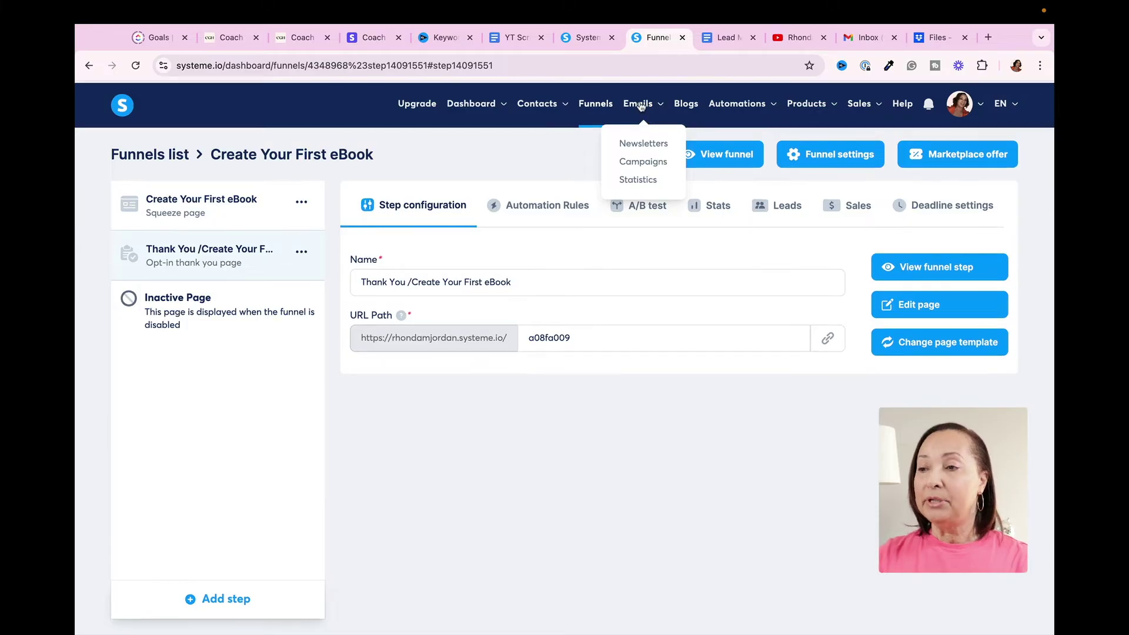
click(639, 166)
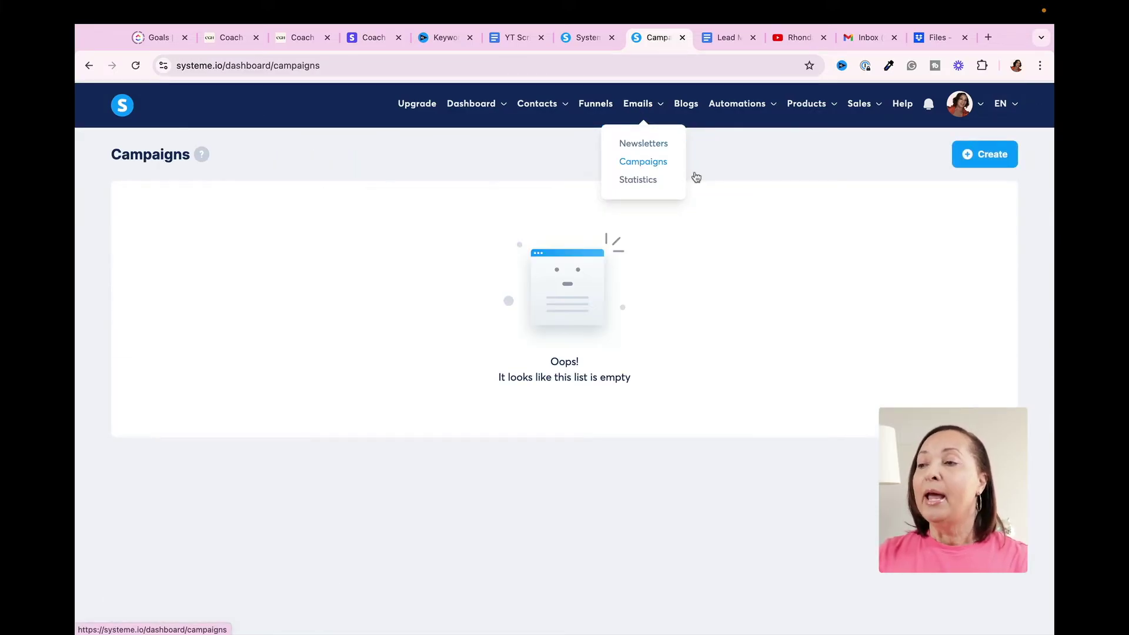
click(977, 156)
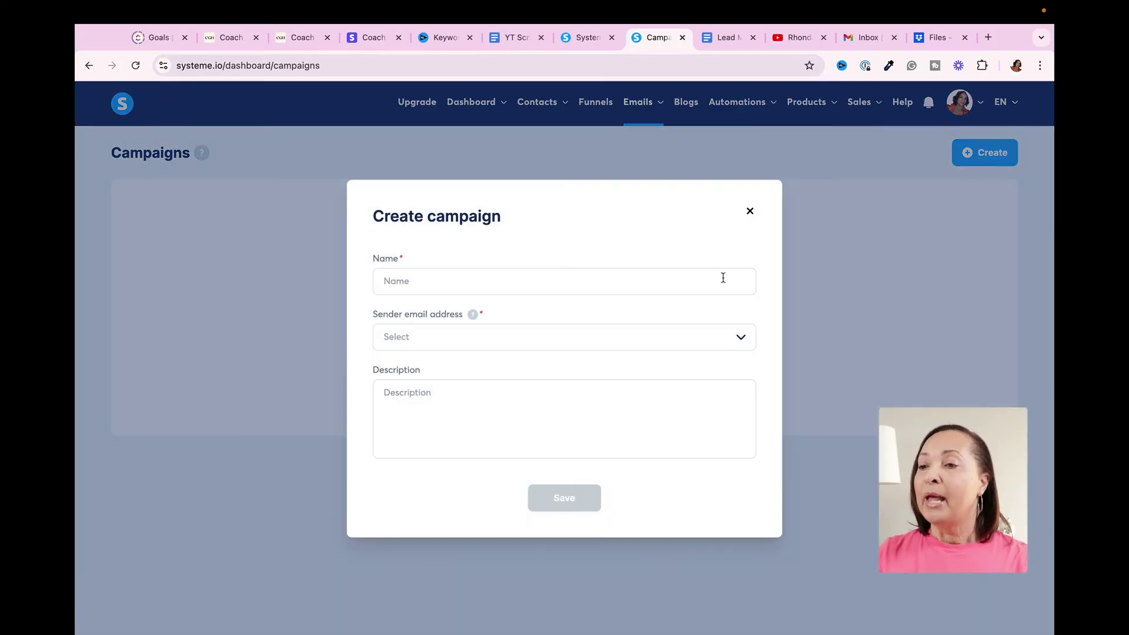
click(445, 285)
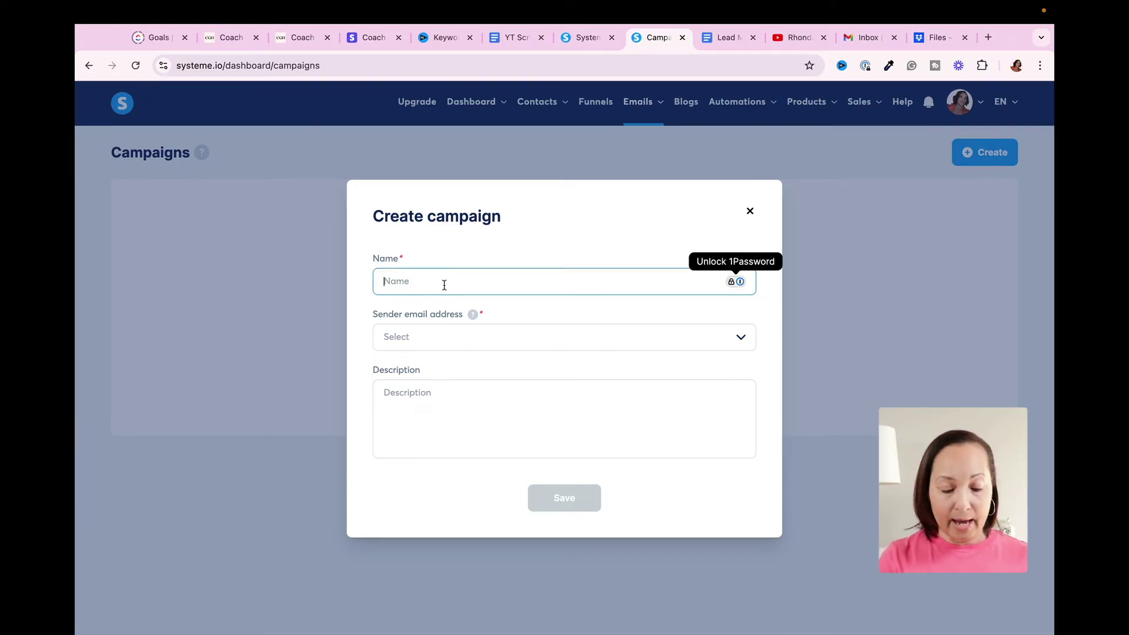
text(CYFE)
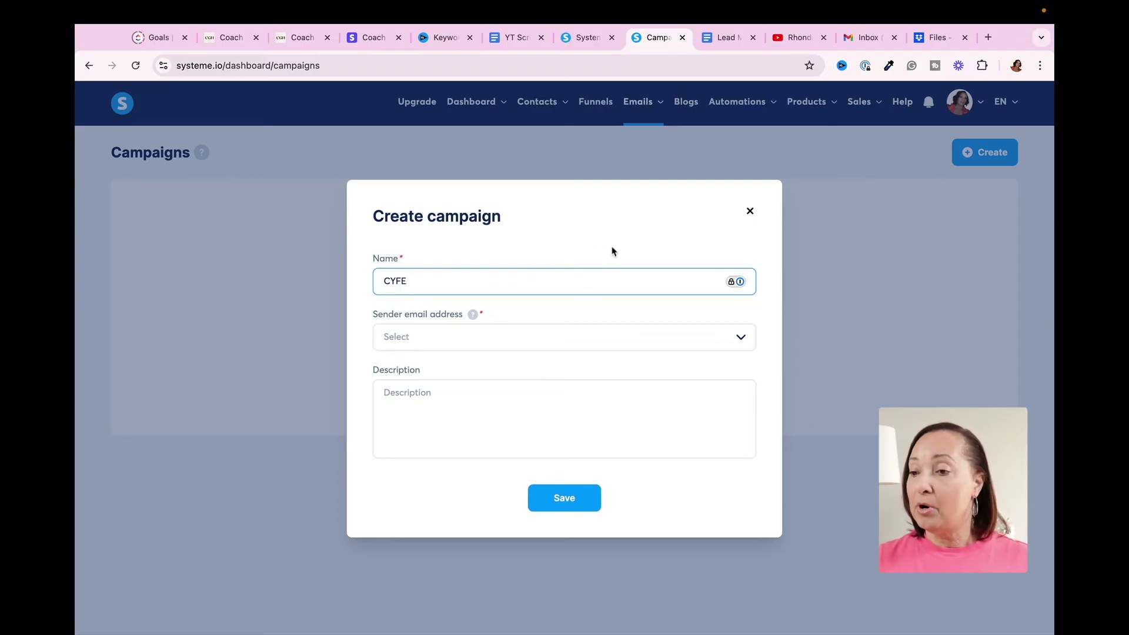
click(613, 254)
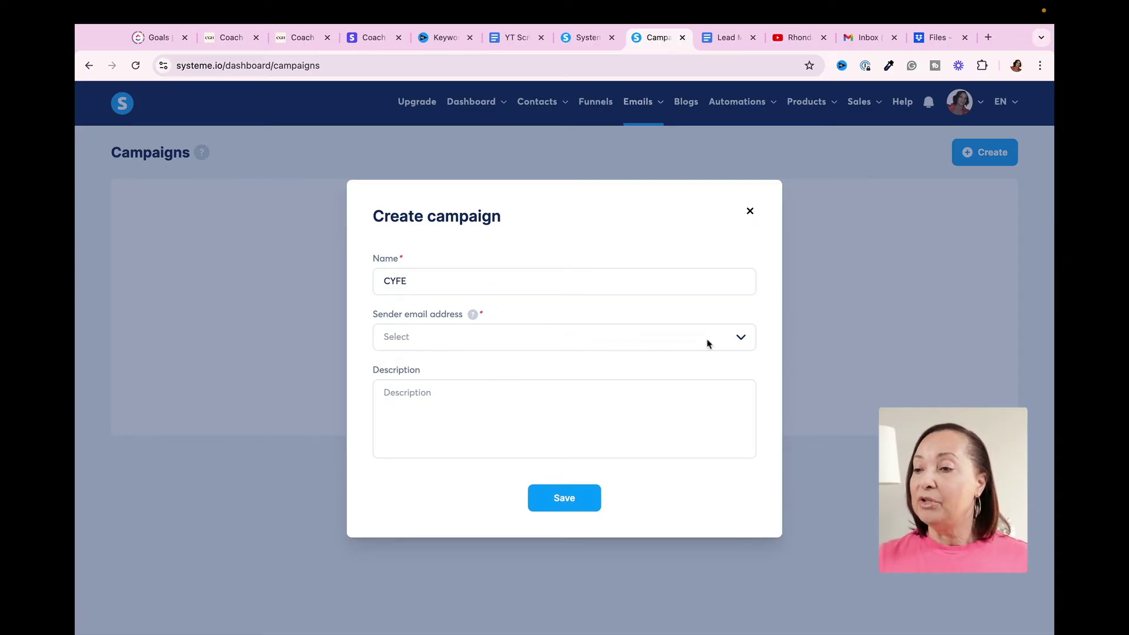
click(739, 336)
click(510, 365)
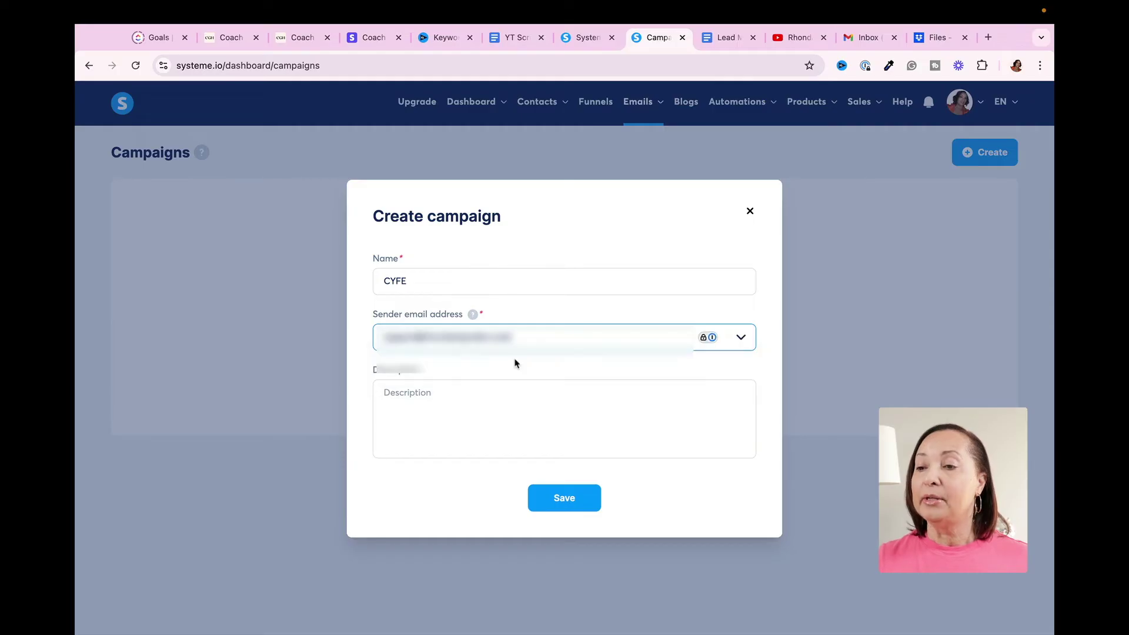
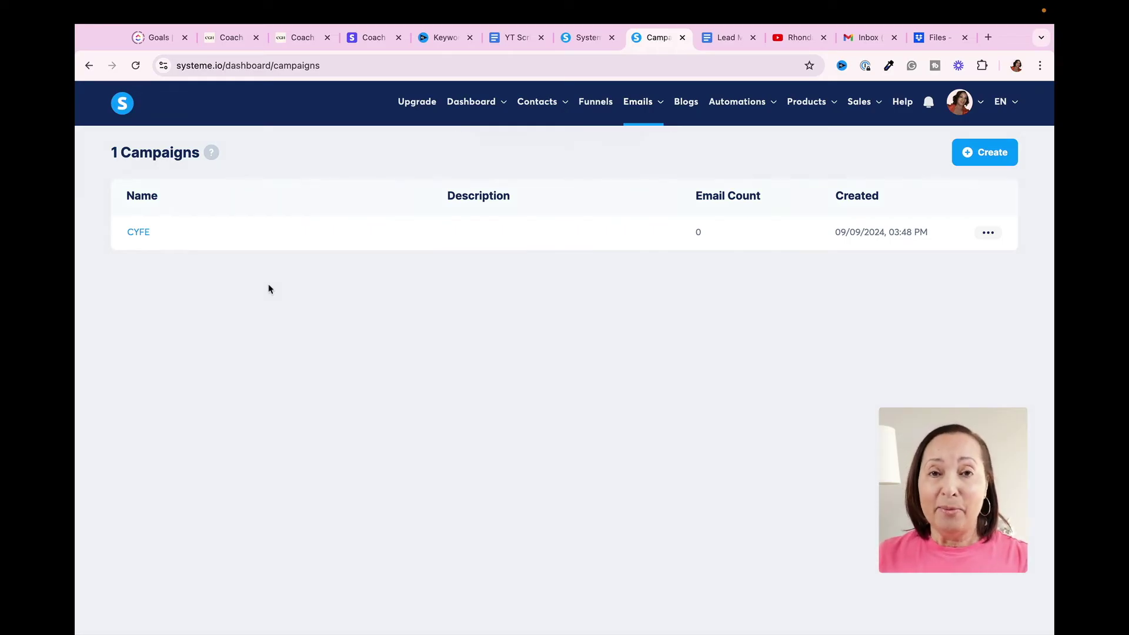
Step: Add a classic-editor email to the CYFE campaign with the subject "Here's the Create Your First eBook Guide", copied from the Lead Magnet Email document
click(139, 233)
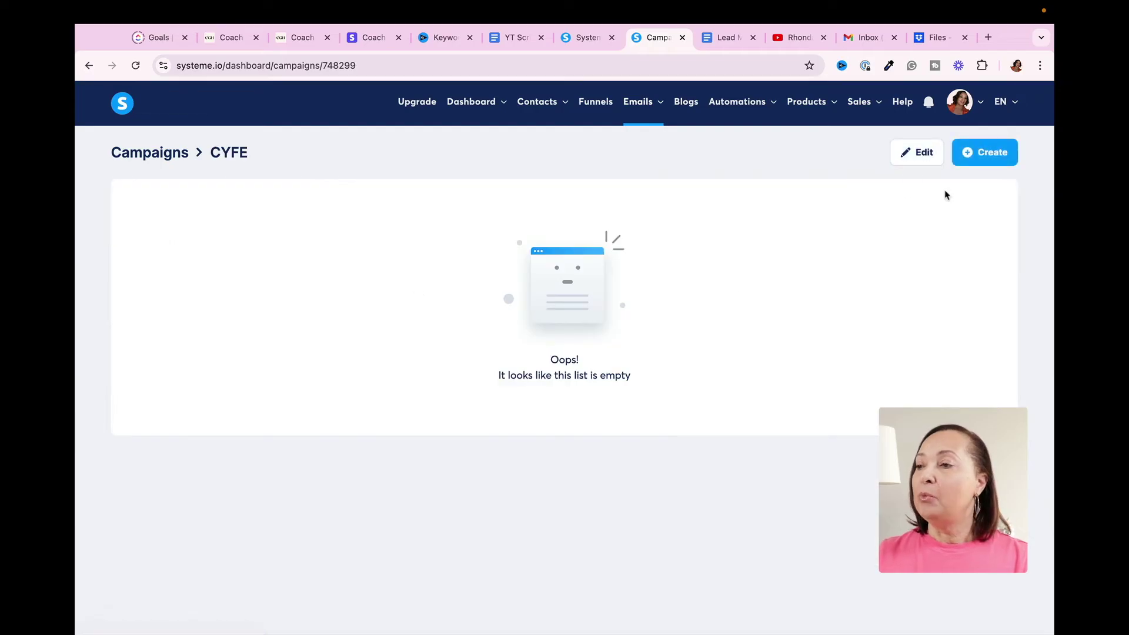
click(981, 157)
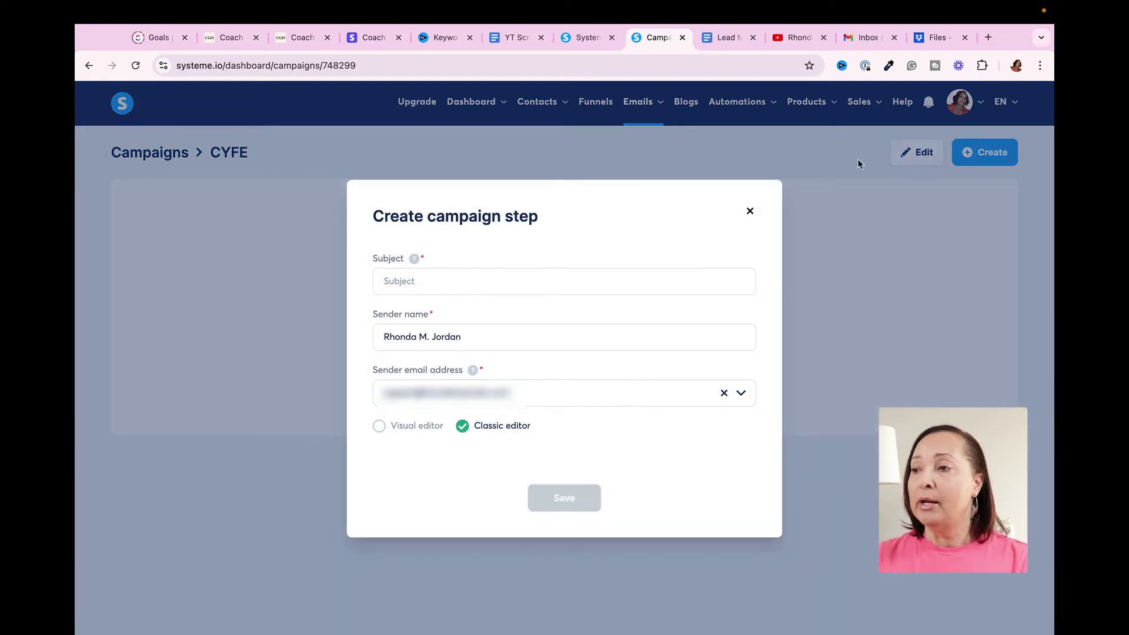
click(730, 40)
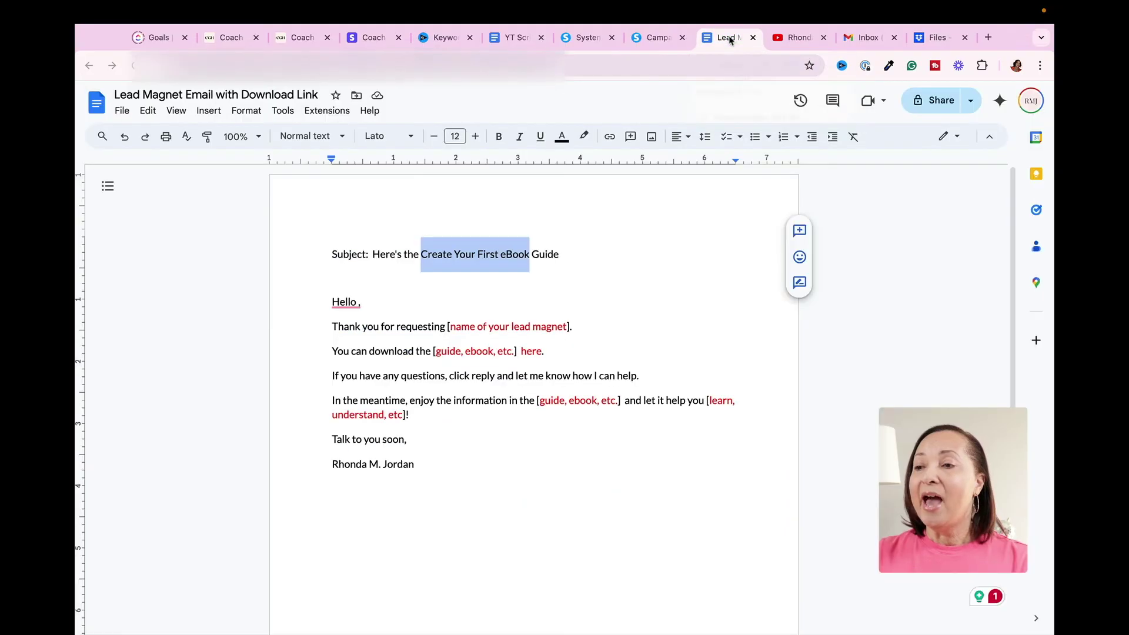
click(627, 254)
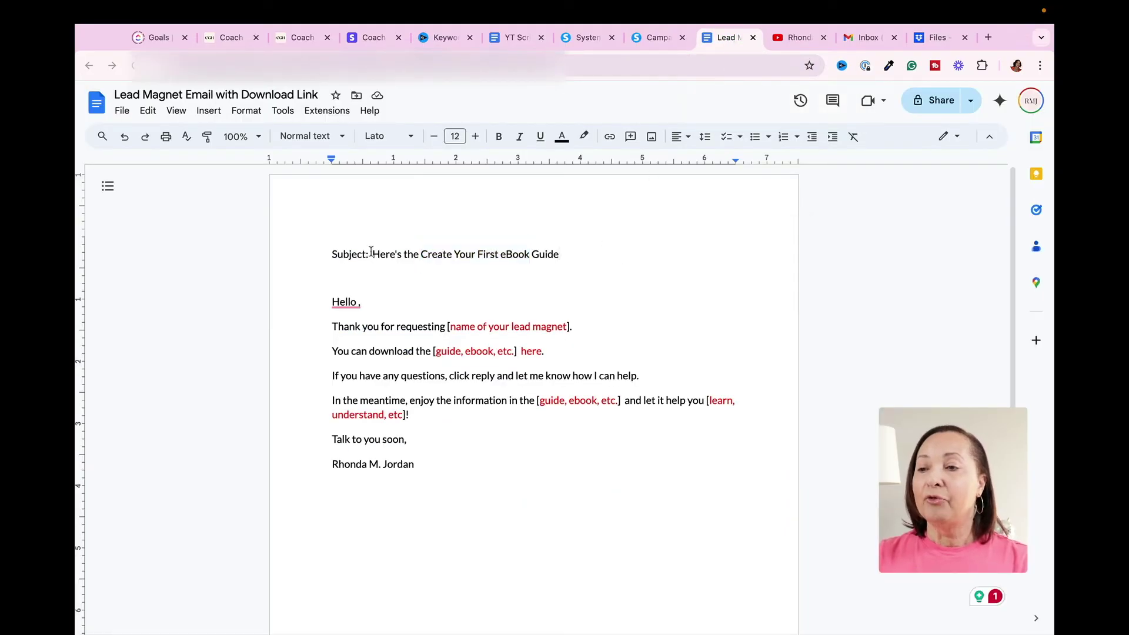
drag(373, 254, 557, 246)
key(ctrl+c)
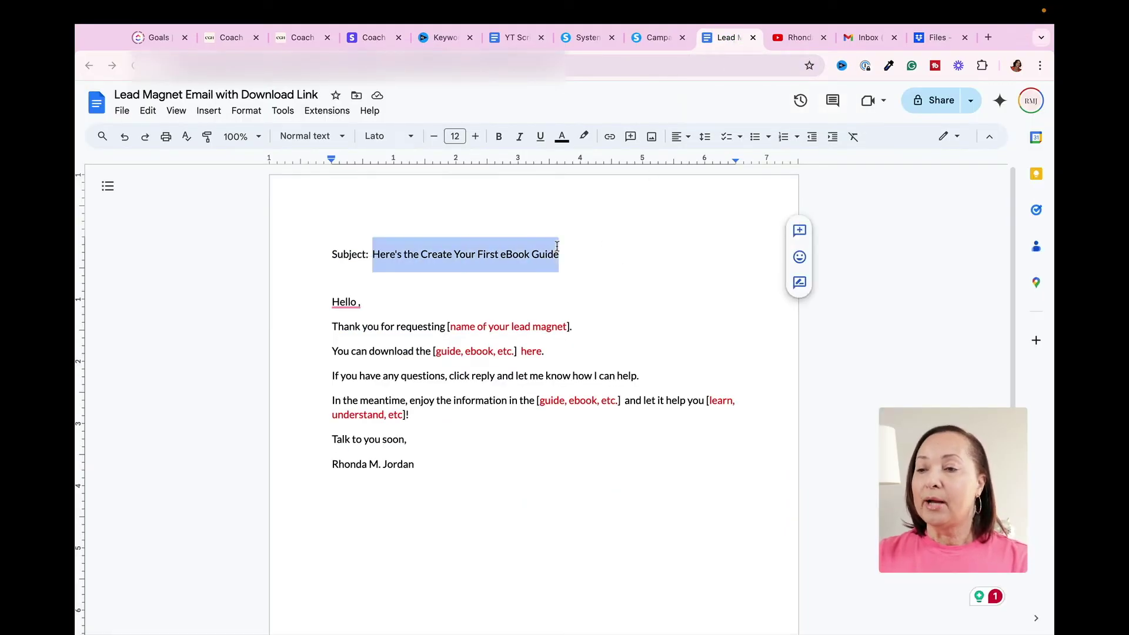
click(659, 37)
click(416, 283)
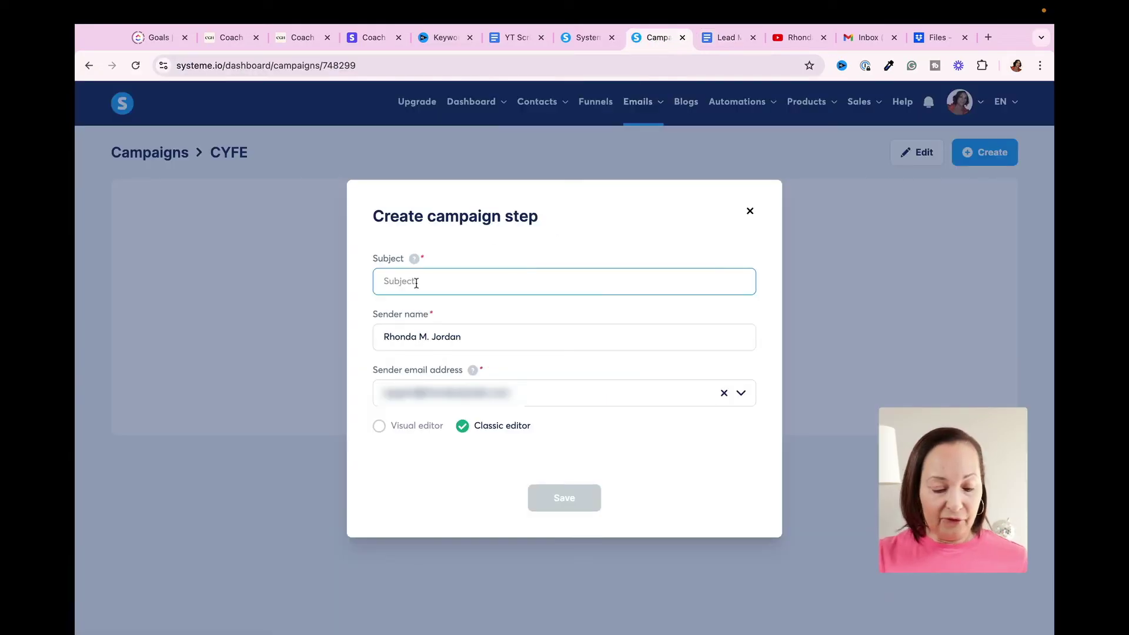
key(ctrl+v)
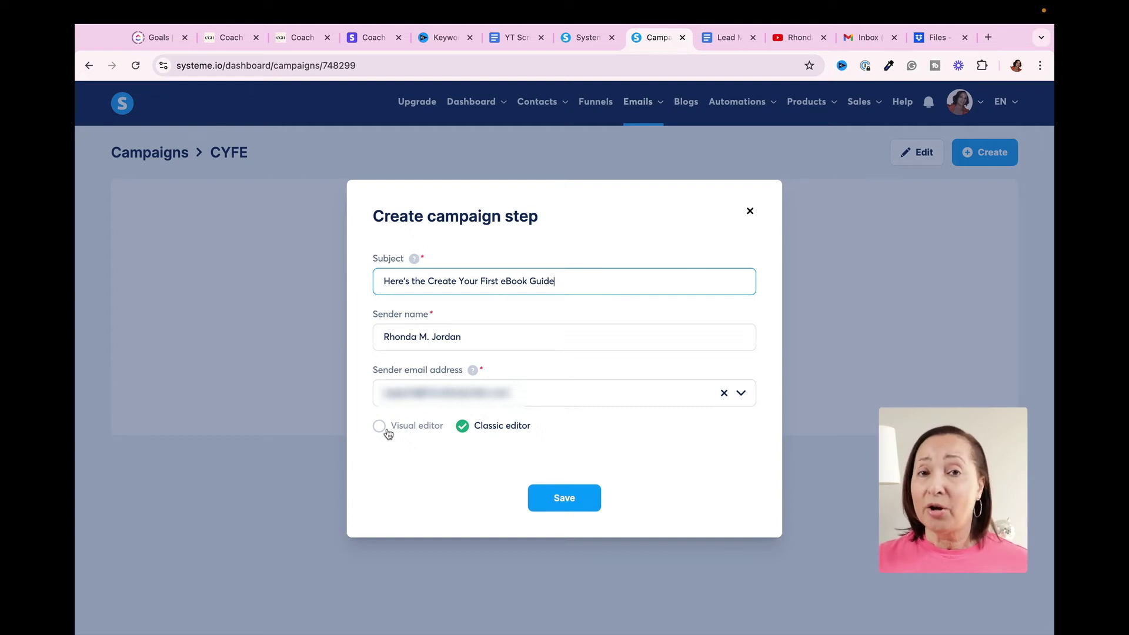
click(569, 500)
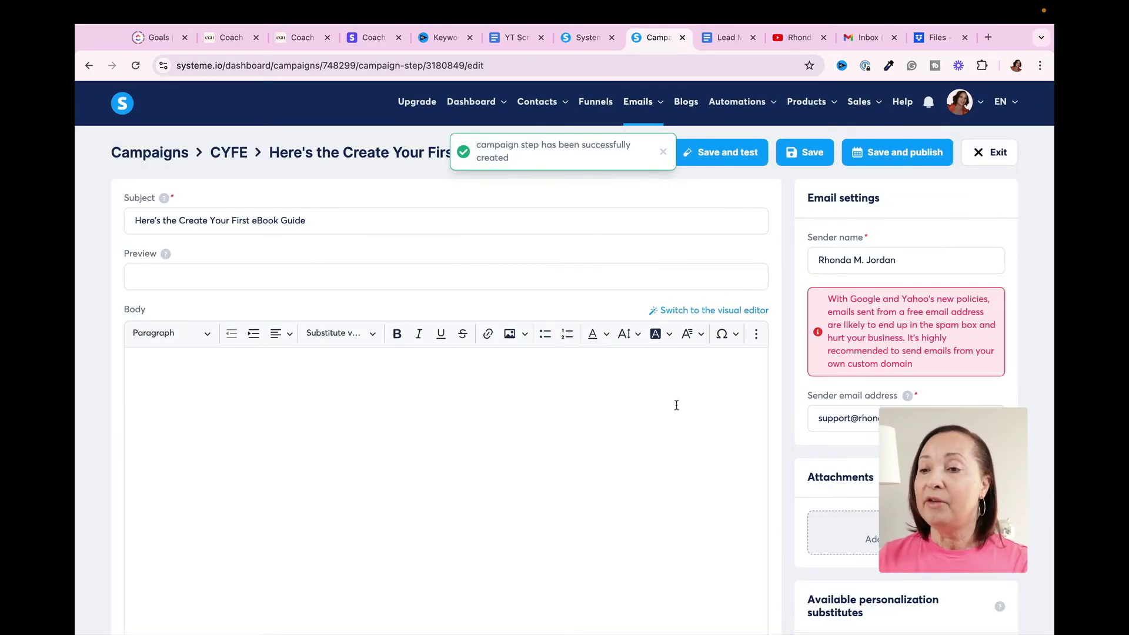
Step: Copy the message text, from "Hello" to the signature, from the Lead Magnet Email document into the campaign email's body
click(198, 387)
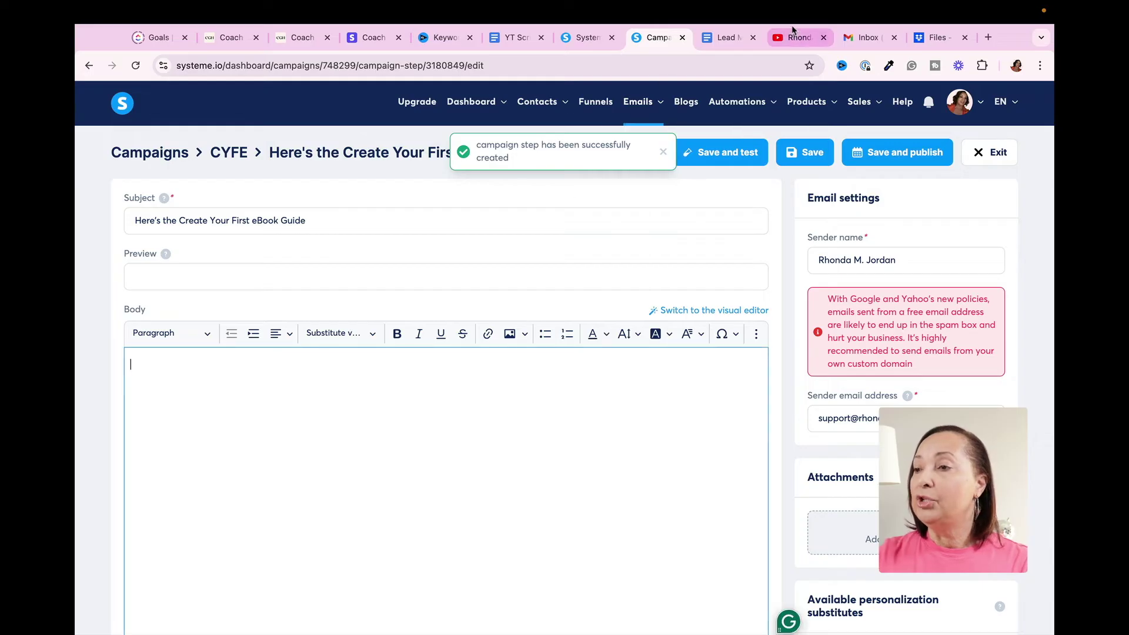
click(731, 39)
mouse_move(330, 302)
mouse_move(330, 301)
mouse_down()
mouse_move(412, 414)
mouse_move(432, 464)
mouse_up()
key(super+c)
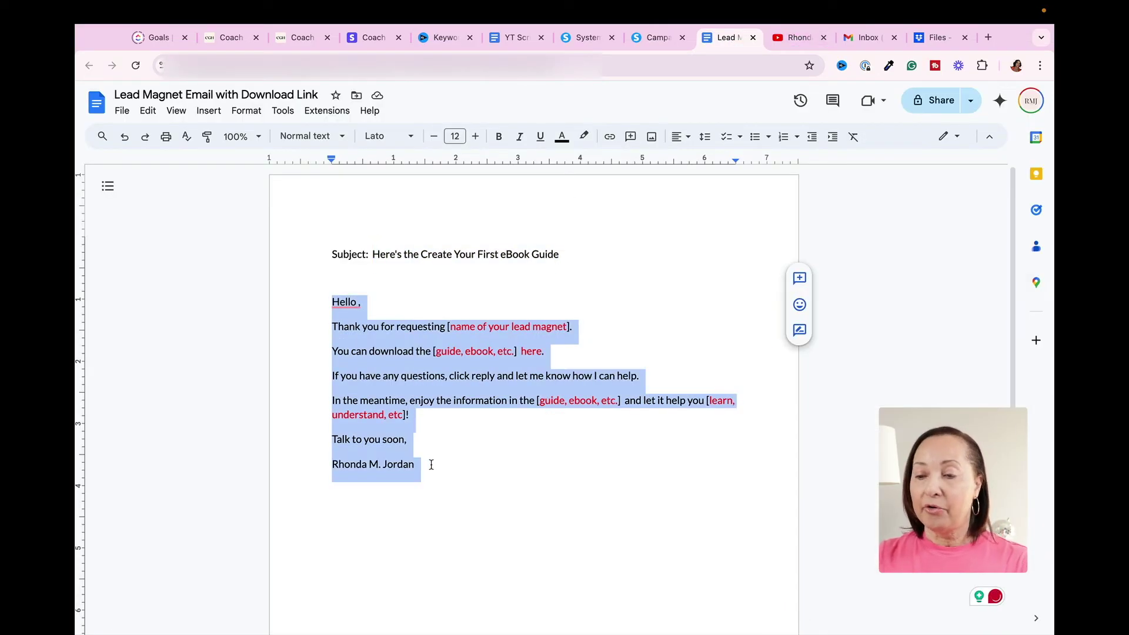
click(654, 38)
key(super+v)
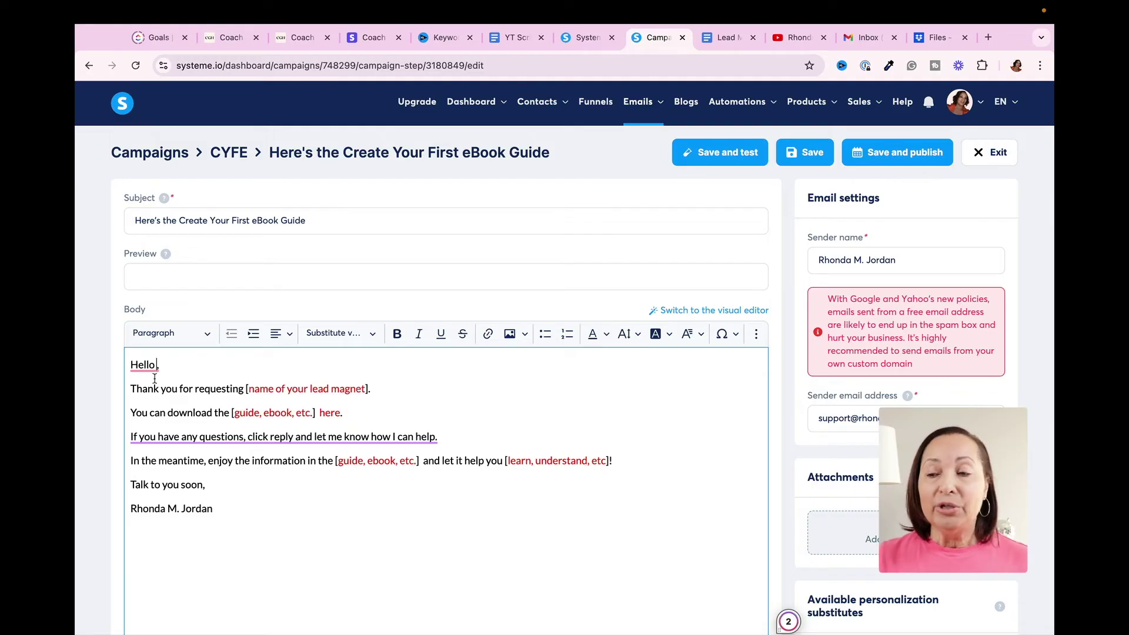
Step: Insert the First name substitute value after "Hello" in the email's greeting
click(374, 338)
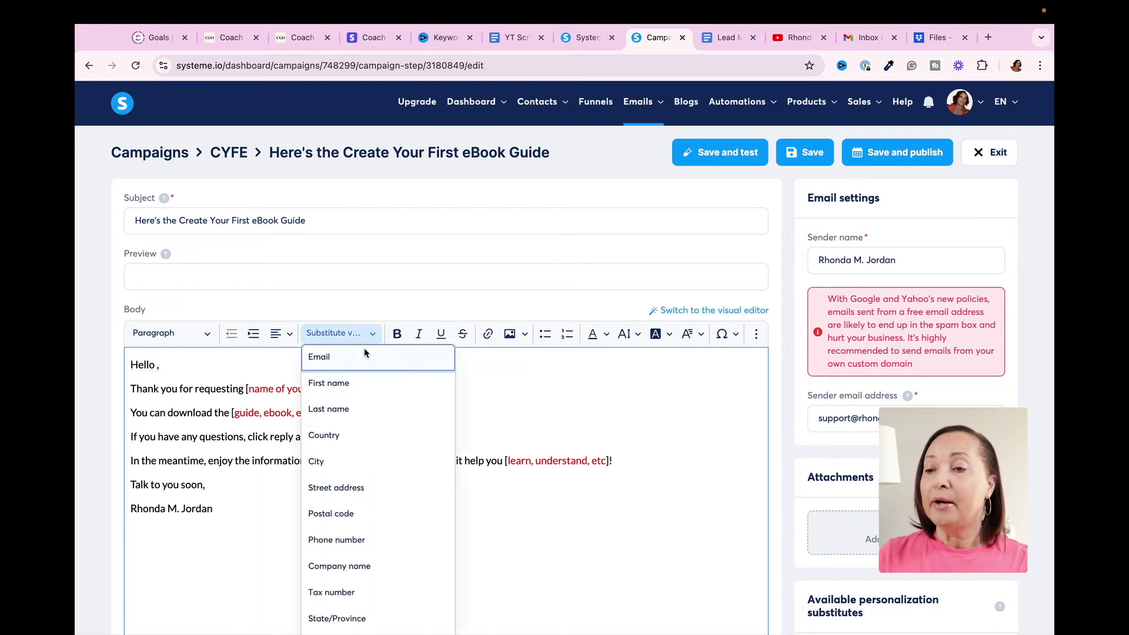
click(336, 385)
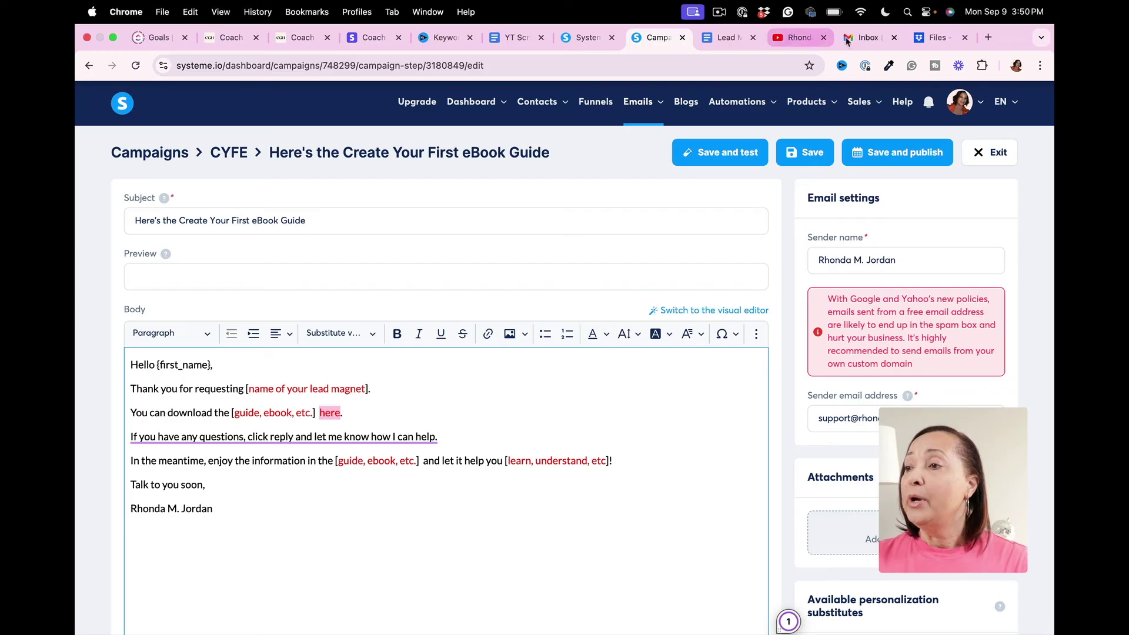
Step: Copy the Create Your First eBook PDF's share link from Dropbox and link the word "here" in the campaign email to it
click(927, 40)
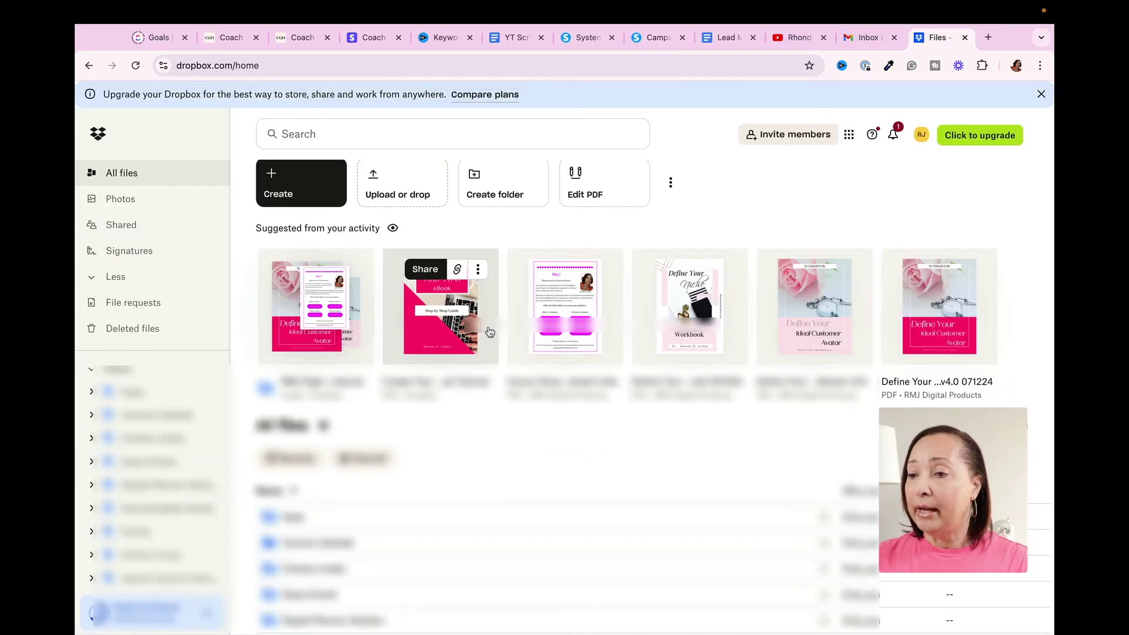
click(457, 269)
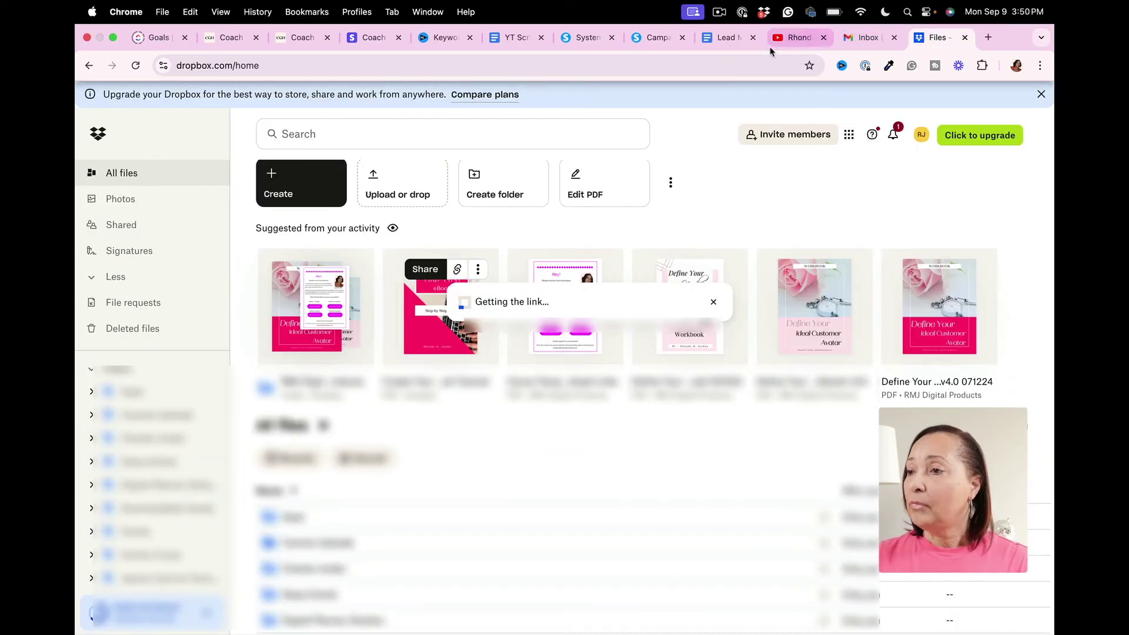
click(657, 37)
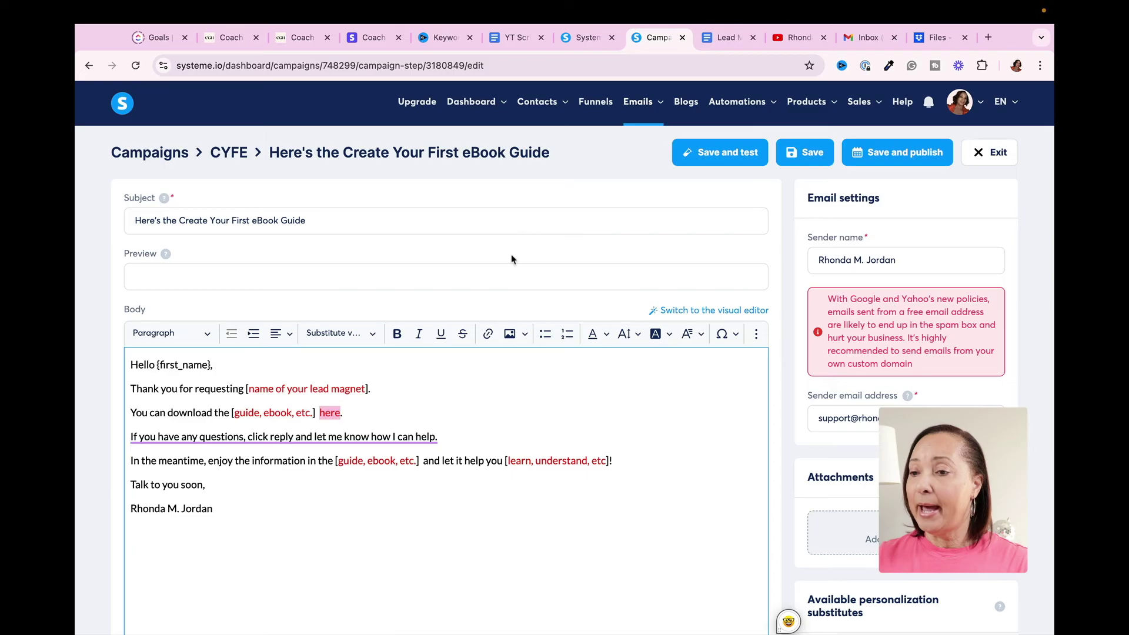
click(488, 335)
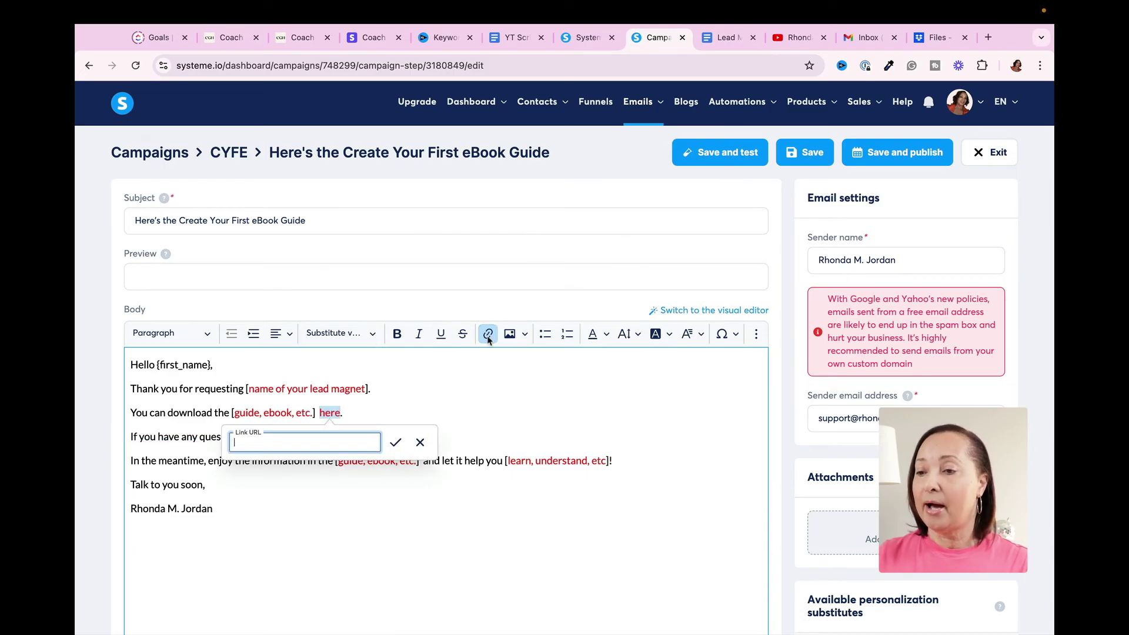
key(super+v)
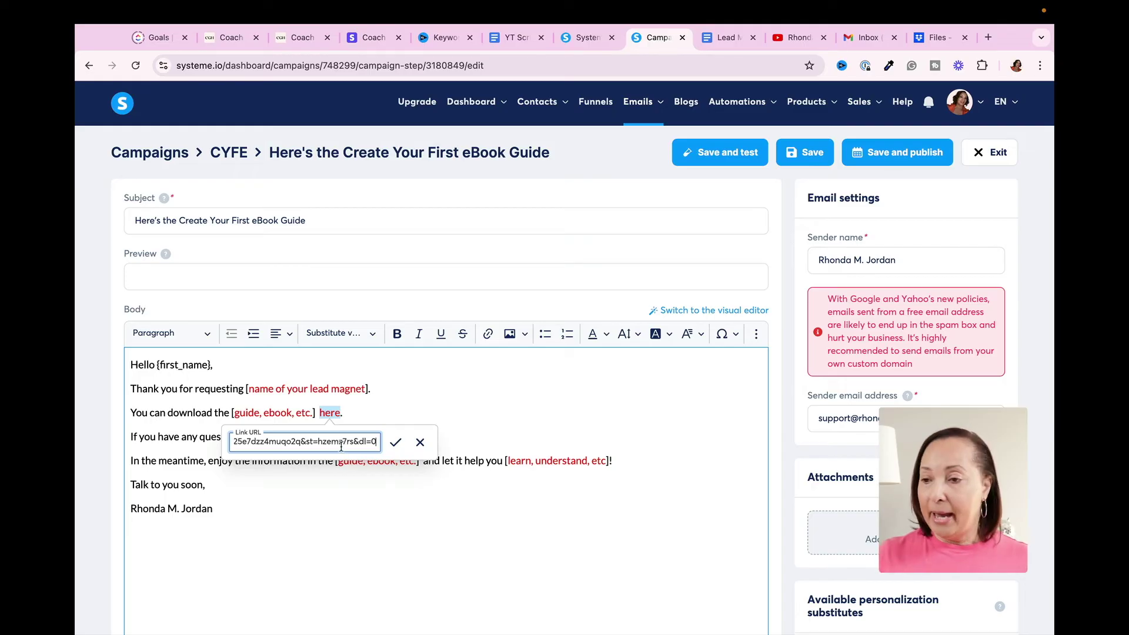
click(395, 442)
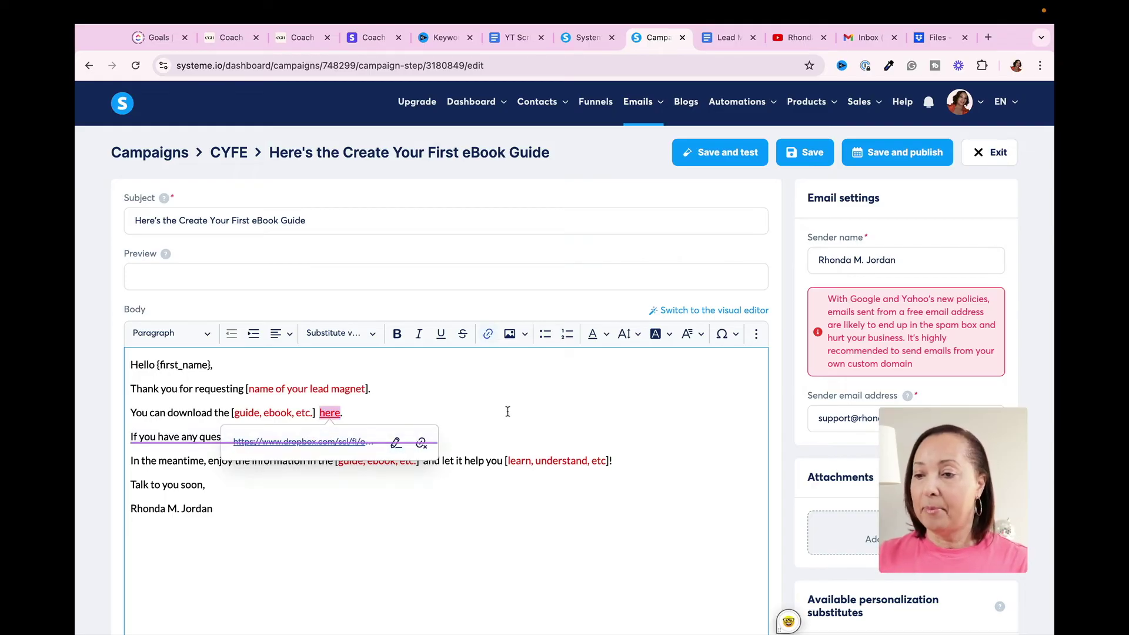
click(541, 413)
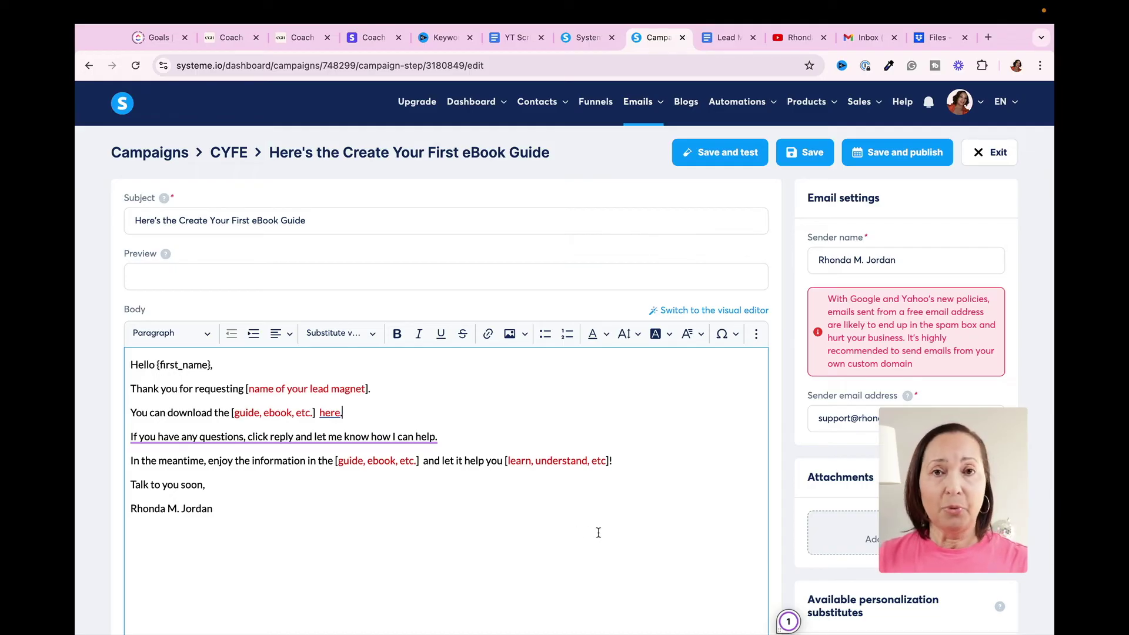
Step: Save and send a test of the campaign email, and activate it with a sending delay of 1 minute
click(724, 154)
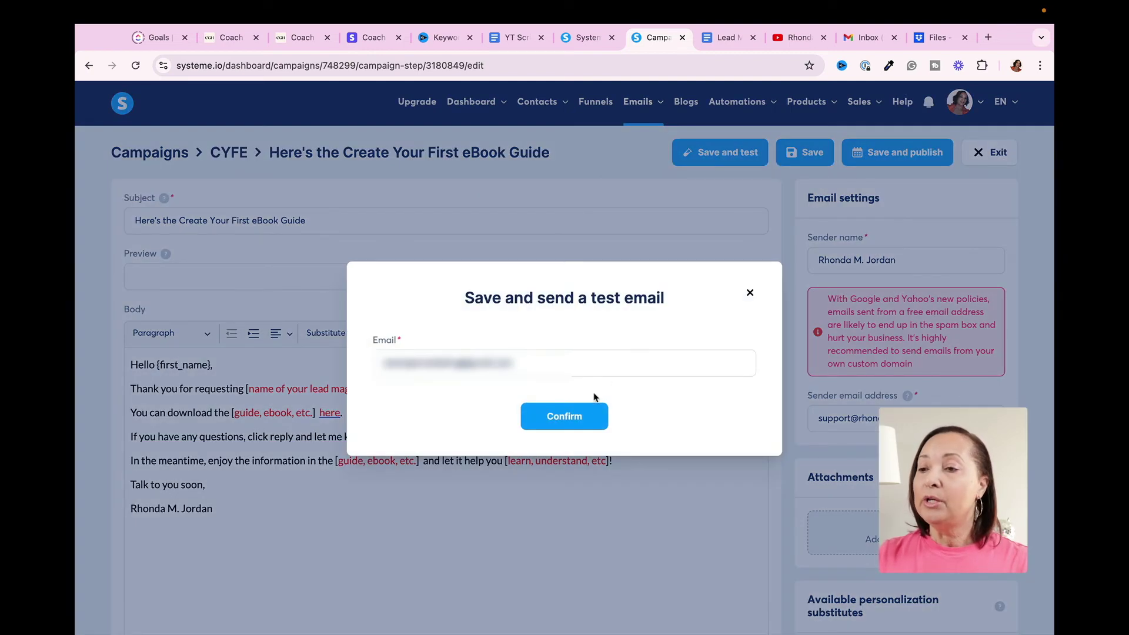
click(568, 415)
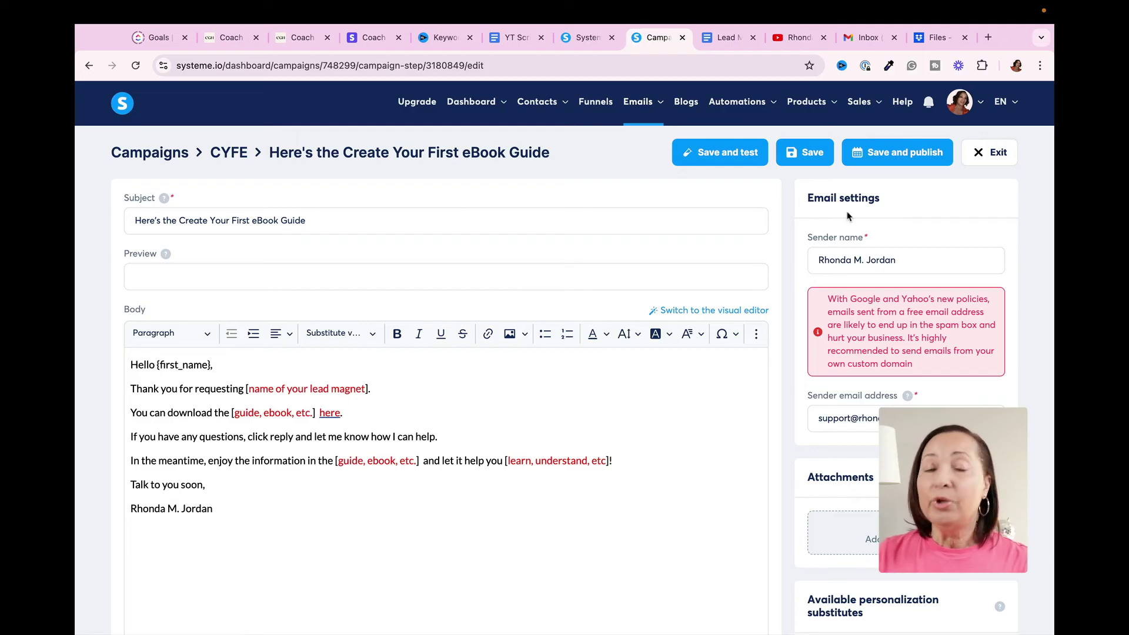
click(901, 157)
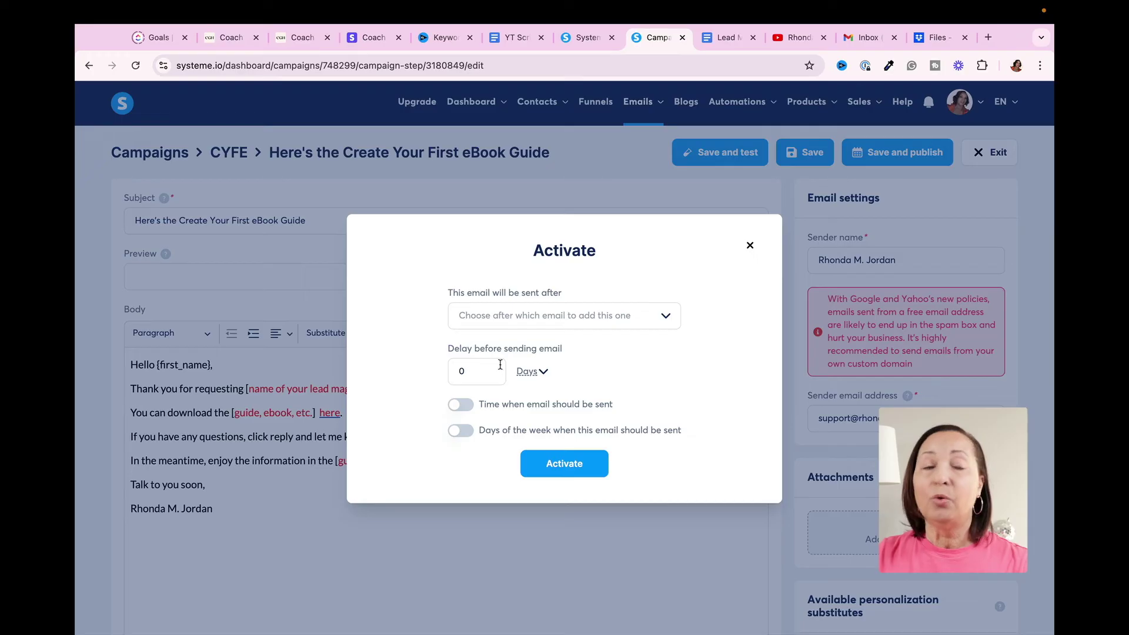
click(463, 373)
text(1)
click(635, 369)
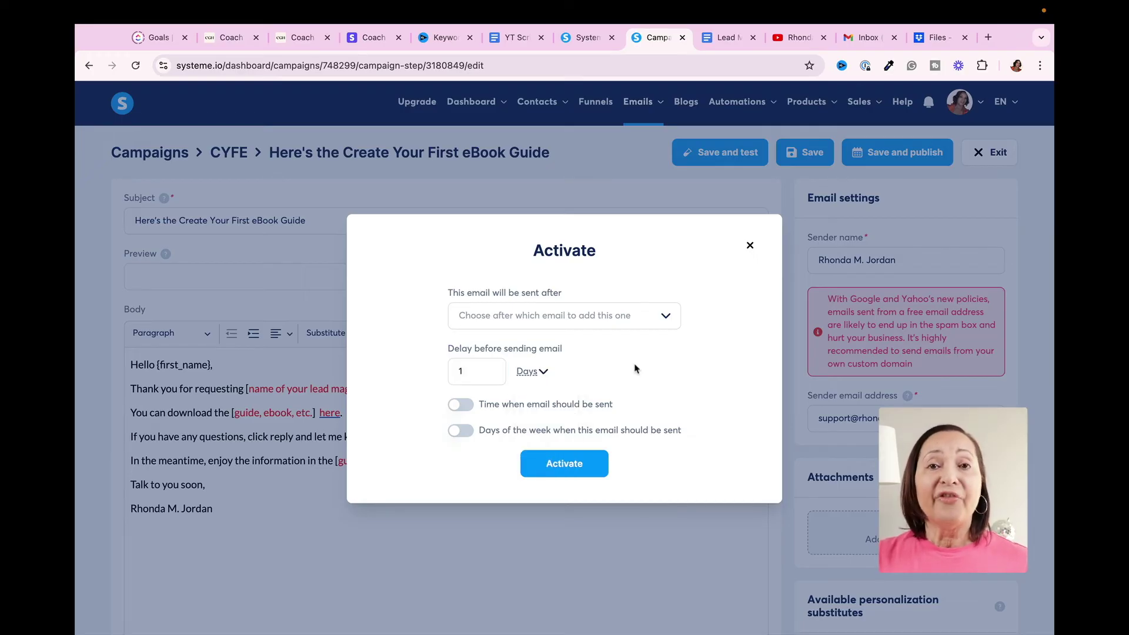
click(544, 376)
click(539, 452)
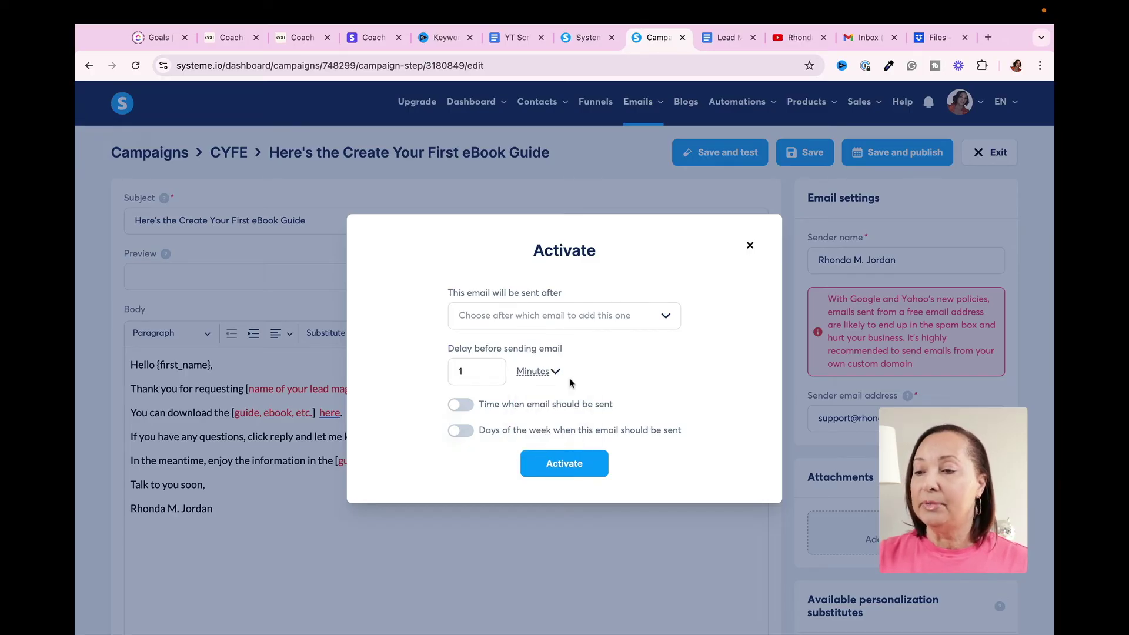
click(566, 464)
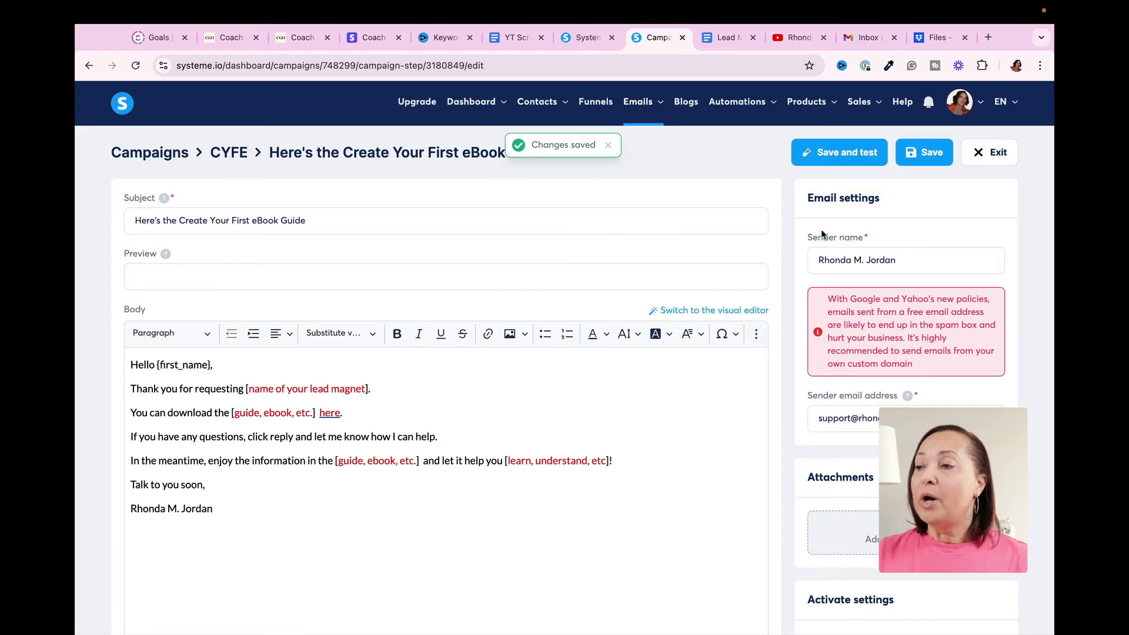
Step: Save the activated email, review its activation settings, and exit to the CYFE campaign
click(928, 153)
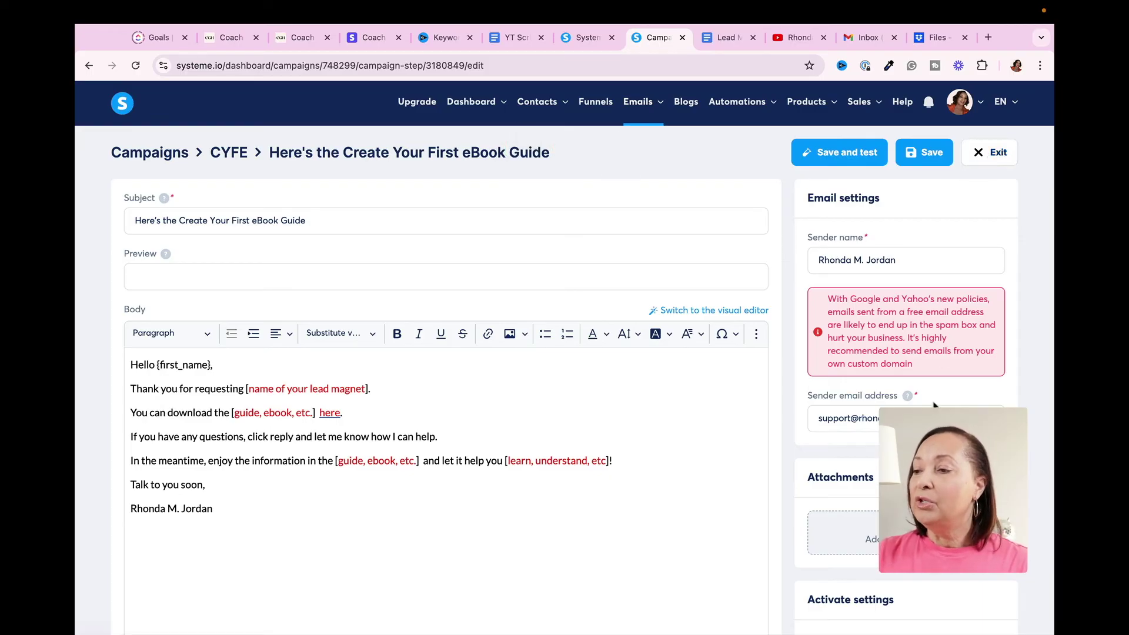
scroll(935, 405, down, 6)
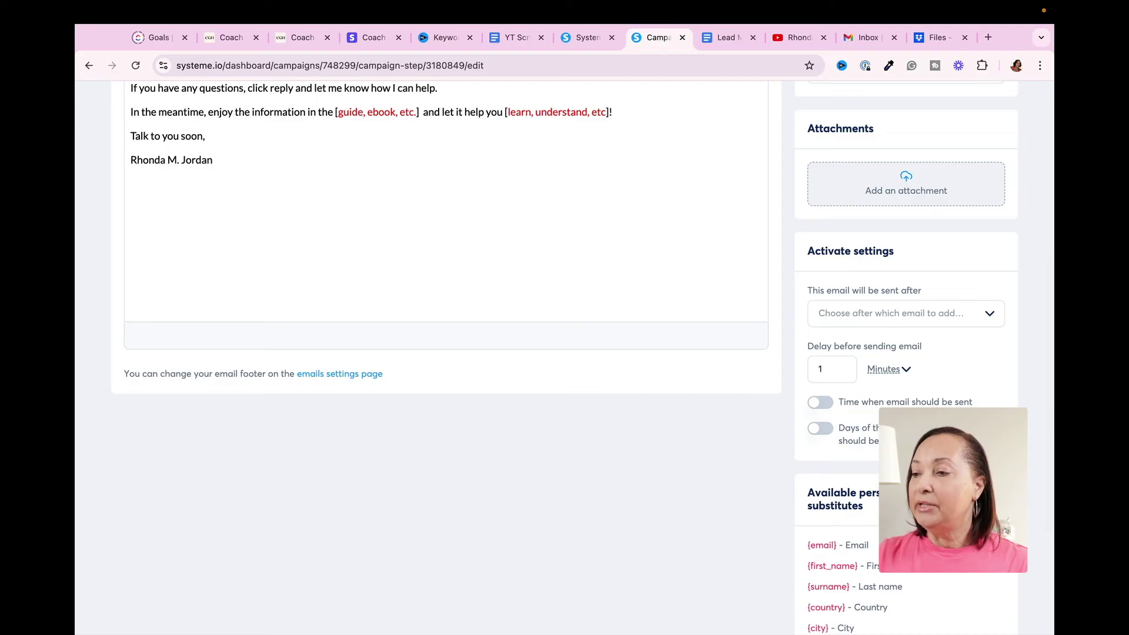
scroll(961, 177, up, 7)
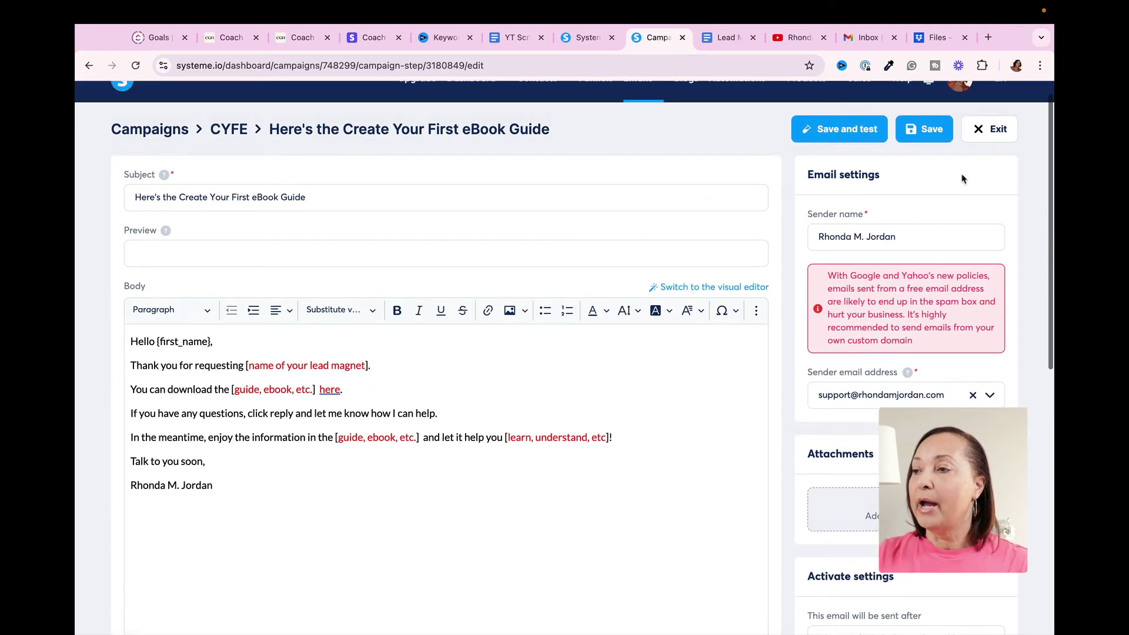
click(992, 130)
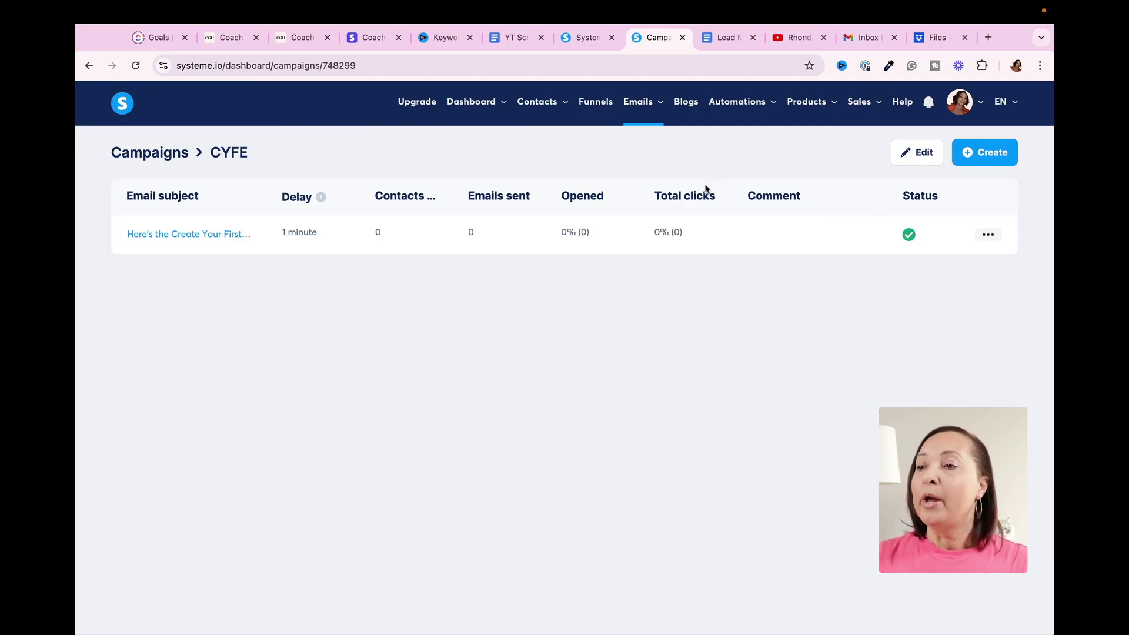
Step: Add an automation rule with the Funnel step form subscribed trigger to the Create Your First eBook funnel's squeeze page
click(596, 103)
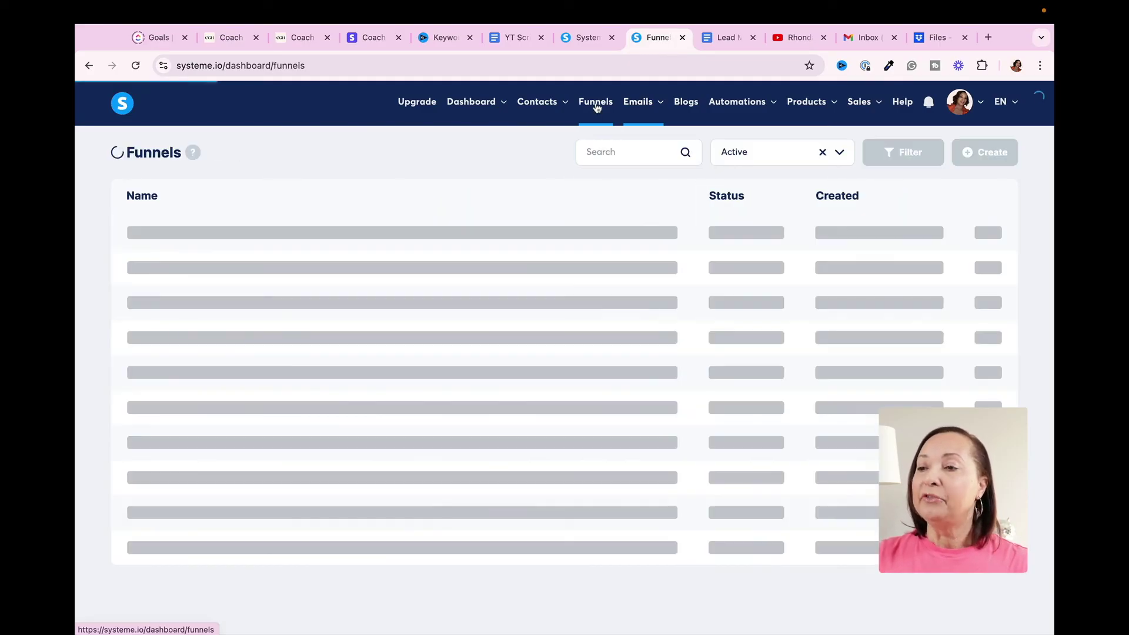
click(200, 233)
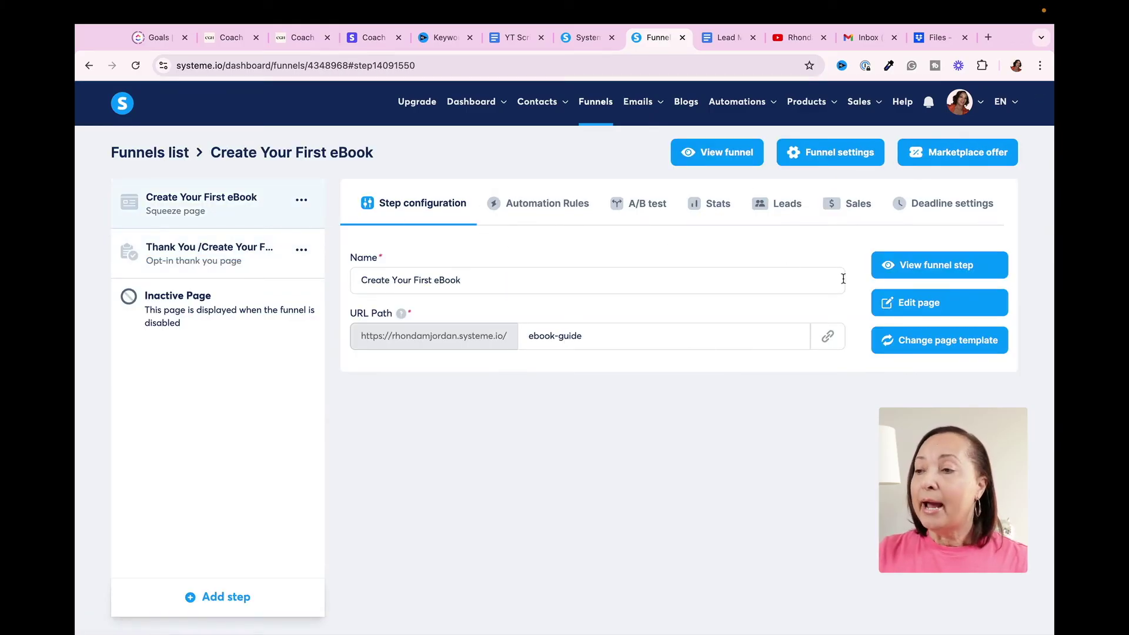
click(545, 204)
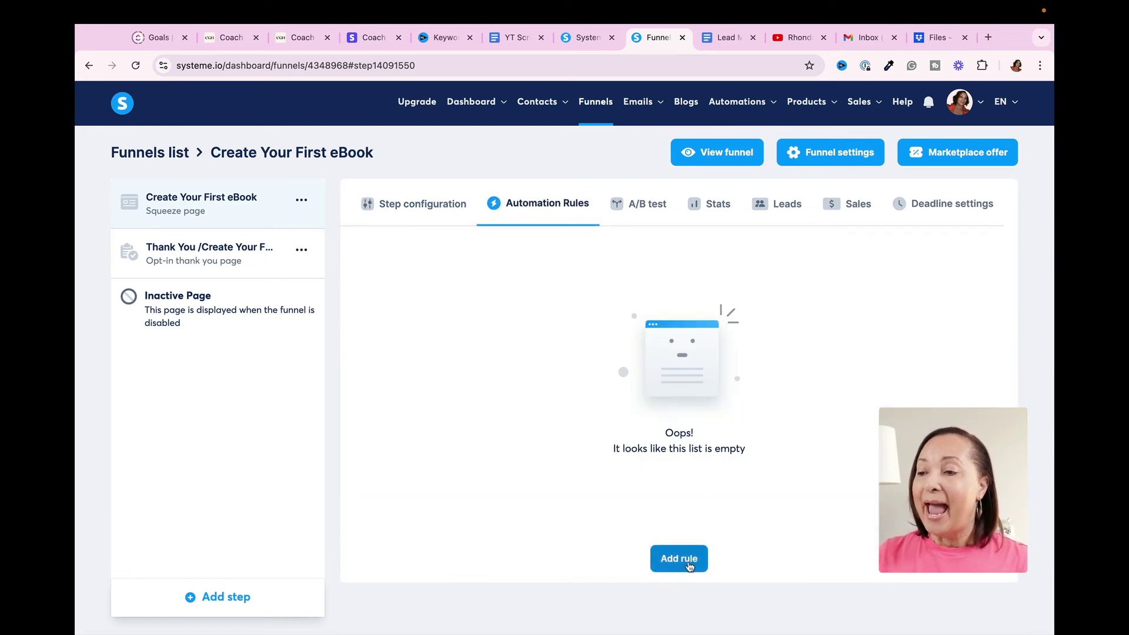
click(690, 566)
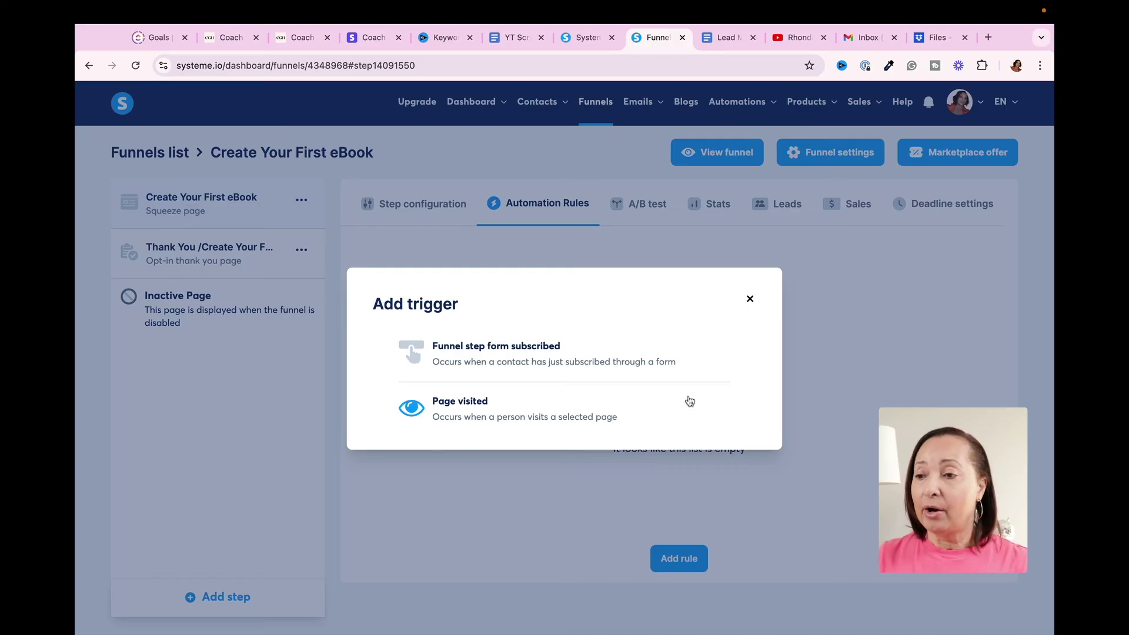
click(511, 355)
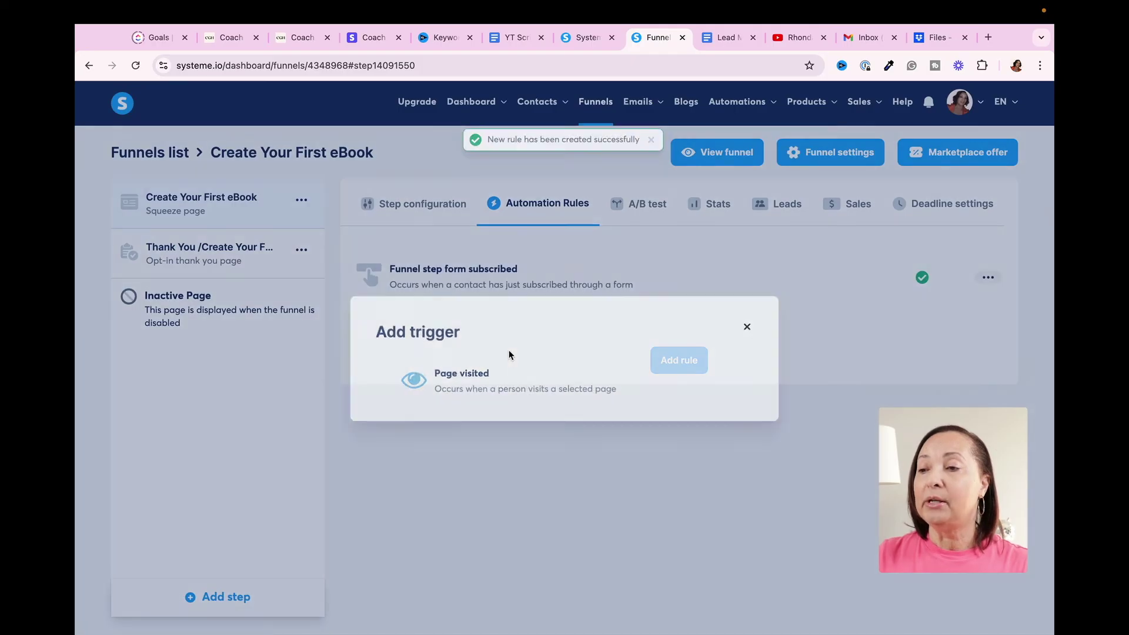
Step: Add a Subscribe to campaign action for the CYFE campaign to the form-subscribed rule and save the rule
click(987, 279)
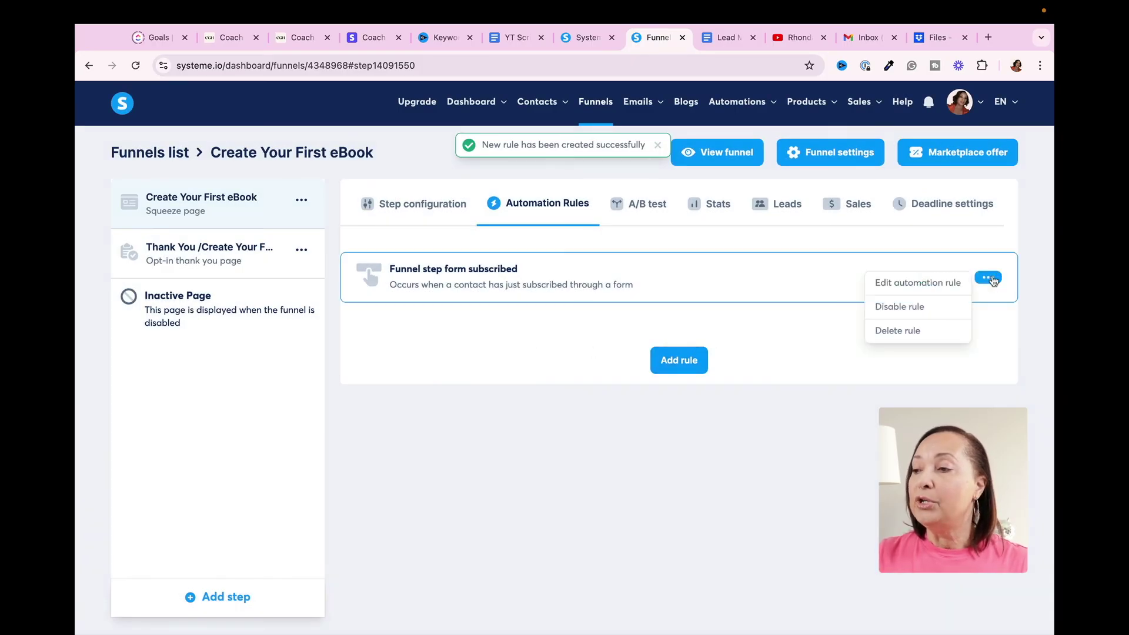
click(908, 286)
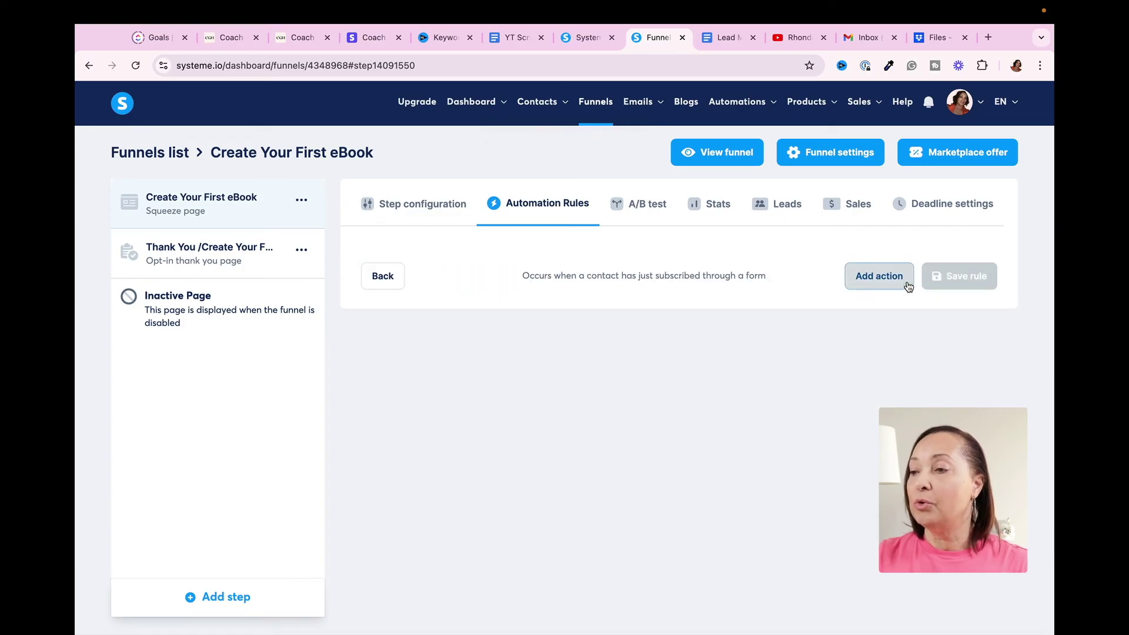
click(875, 279)
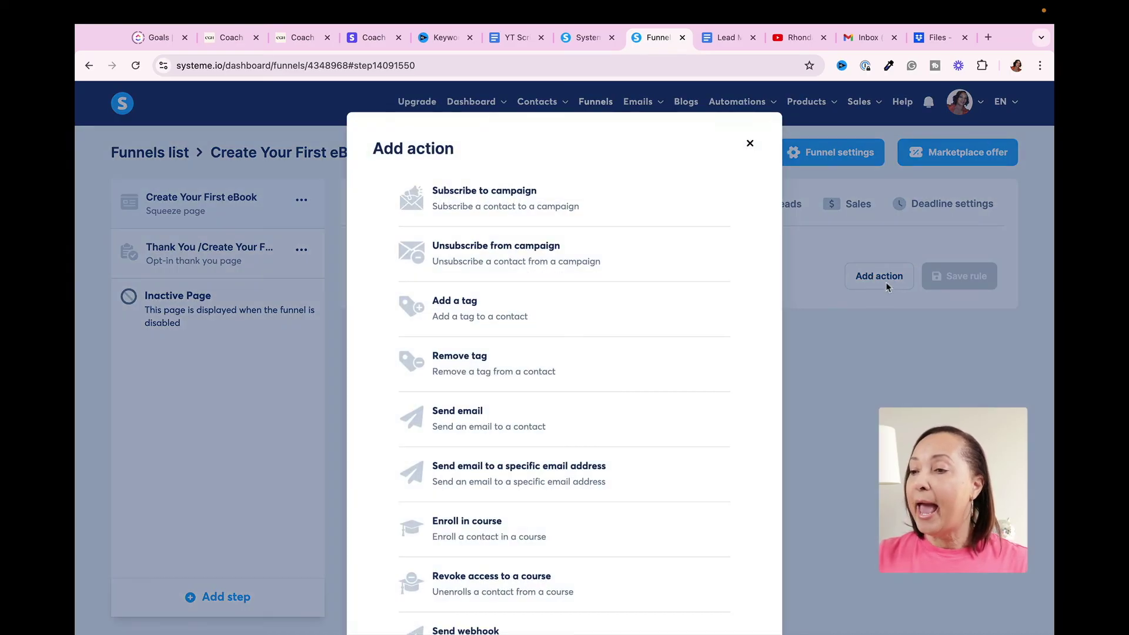
click(497, 198)
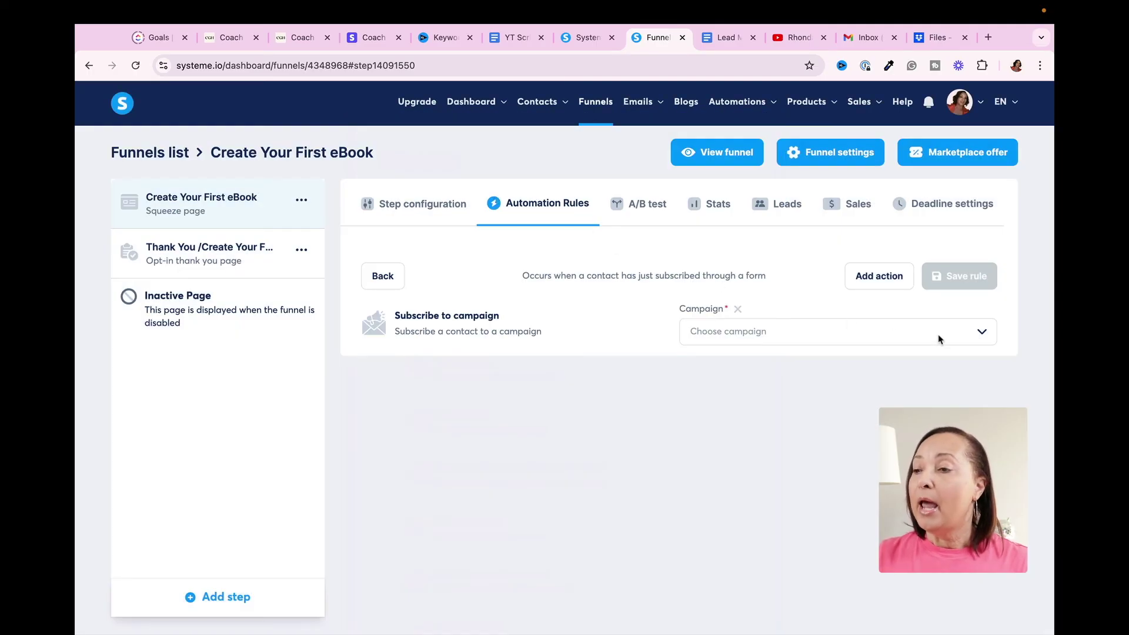
click(983, 337)
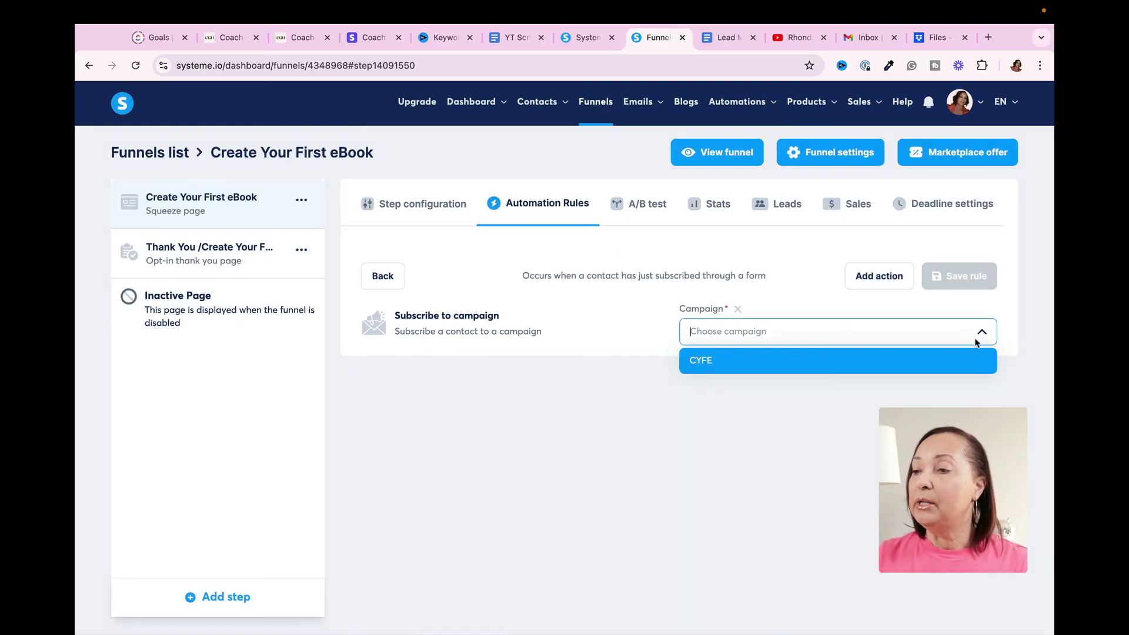
click(701, 362)
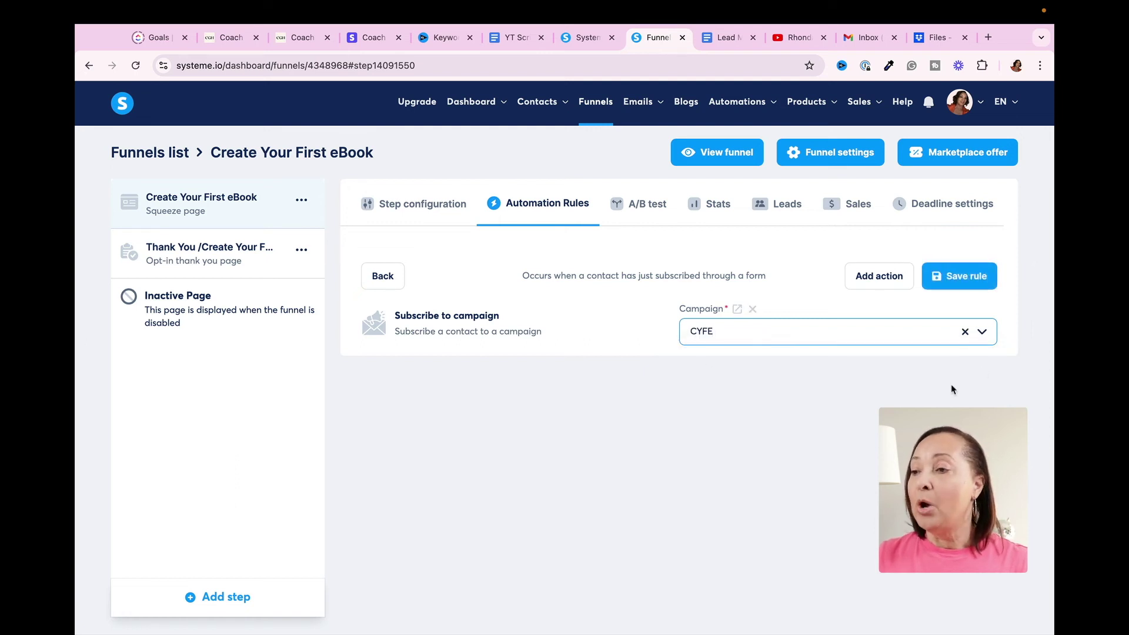
click(966, 281)
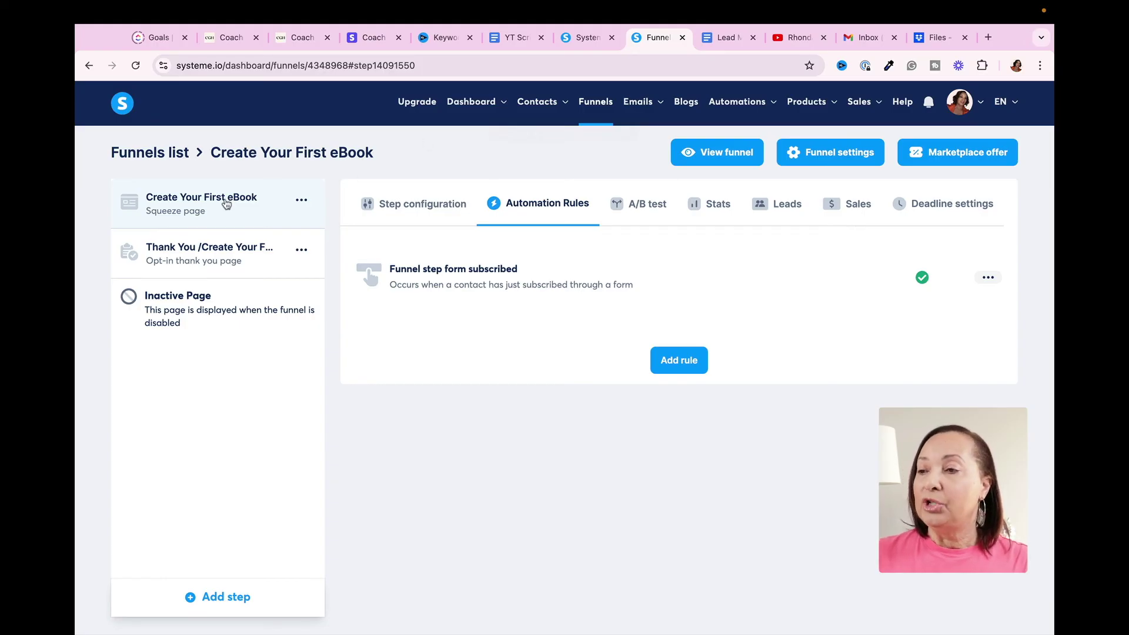
Step: View the live funnel and submit its opt-in form with a test first name and email address
click(720, 154)
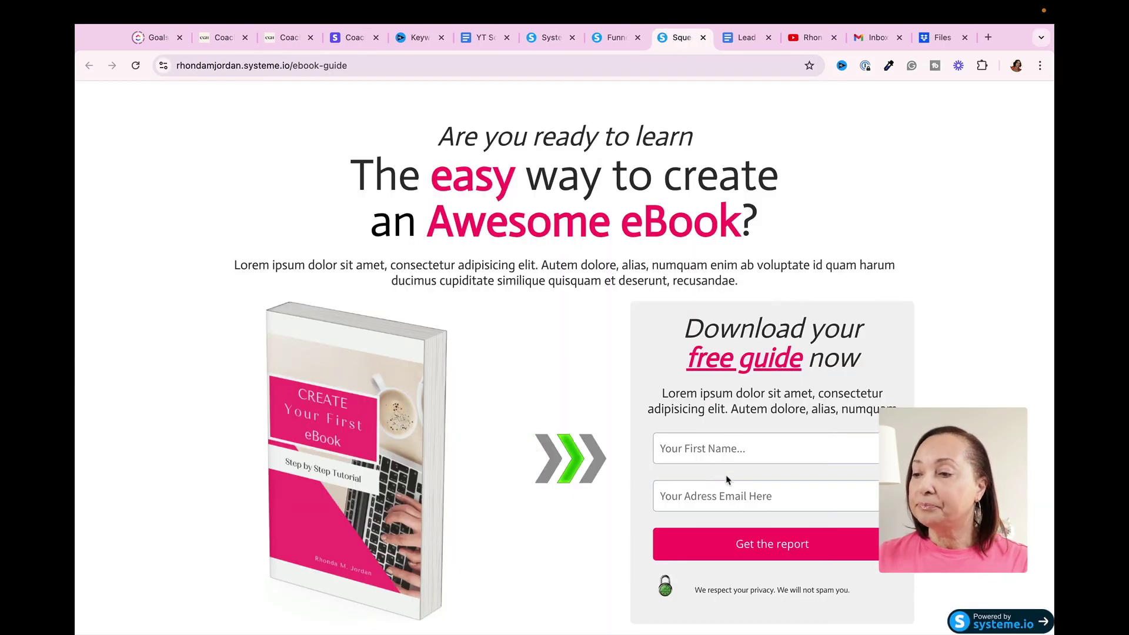
scroll(916, 259, down, 5)
click(796, 300)
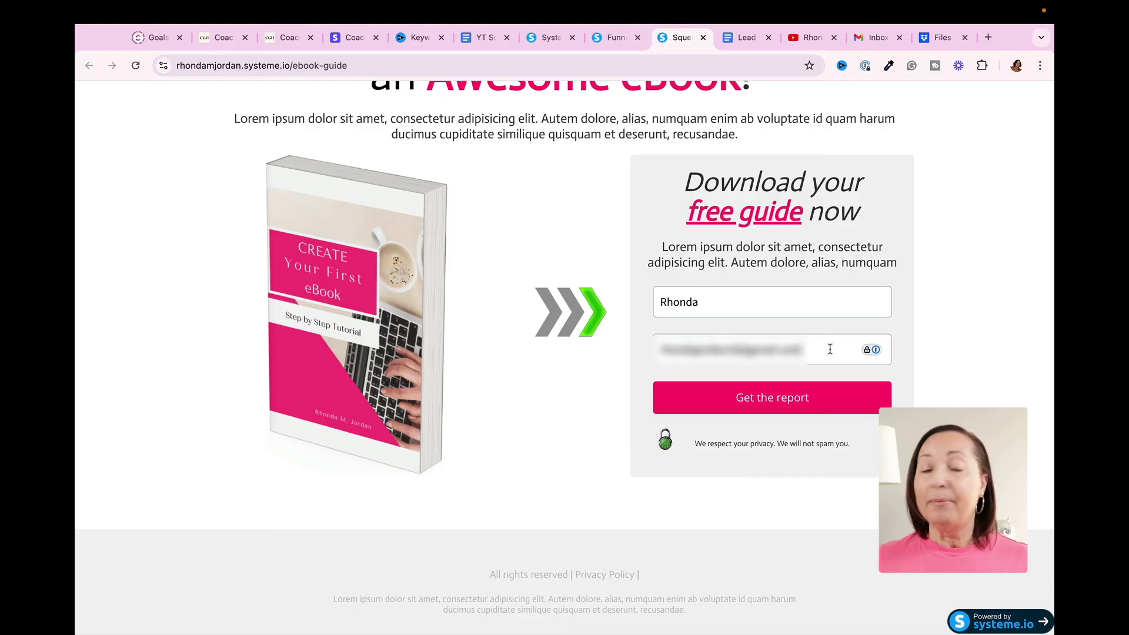
click(788, 406)
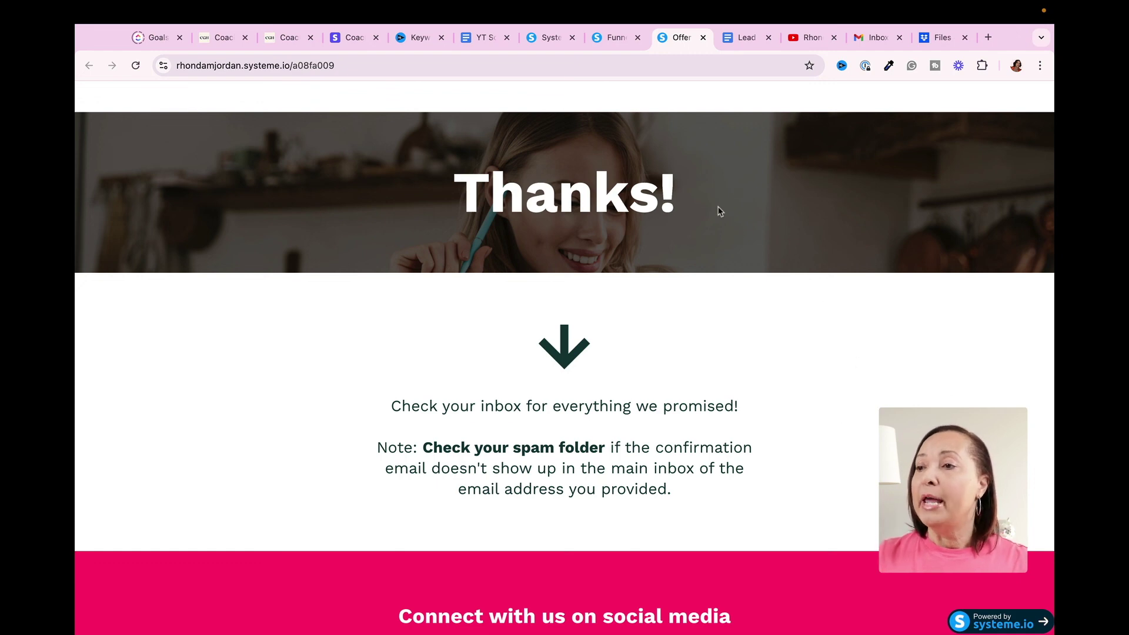
Step: Check the systeme.io contacts list for the newly registered test subscriber
click(619, 39)
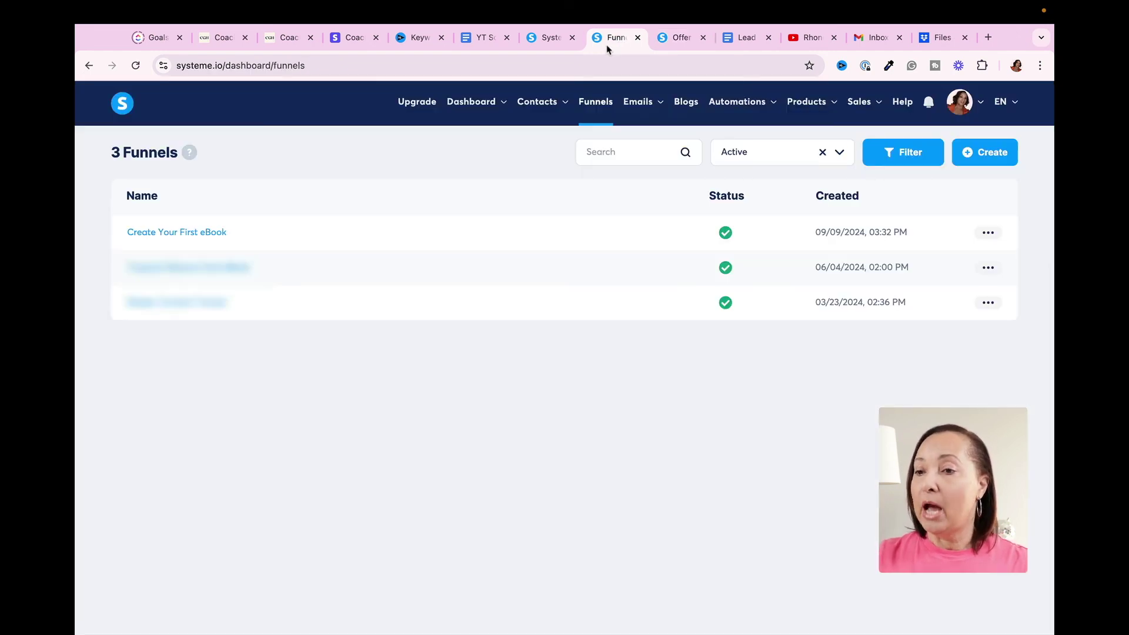
mouse_move(541, 106)
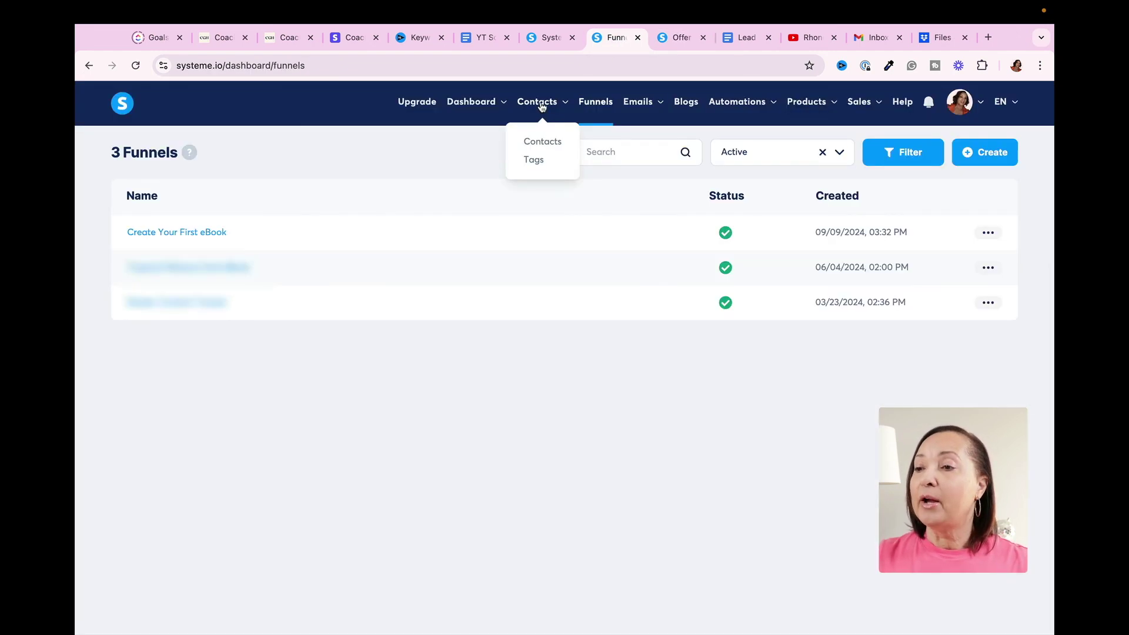
click(539, 147)
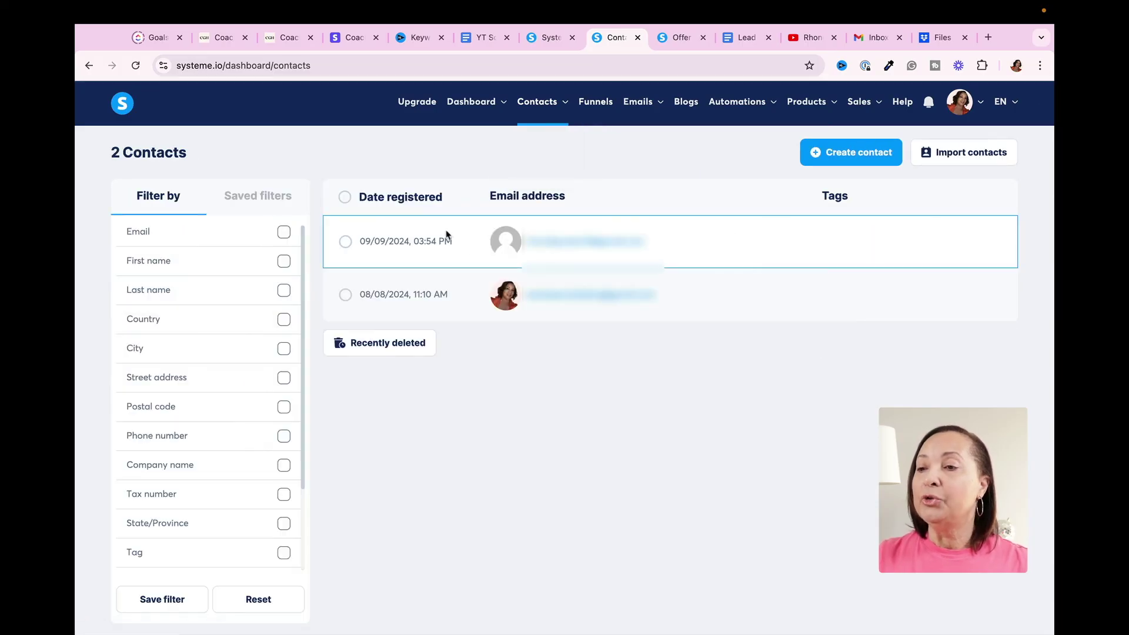
mouse_move(575, 252)
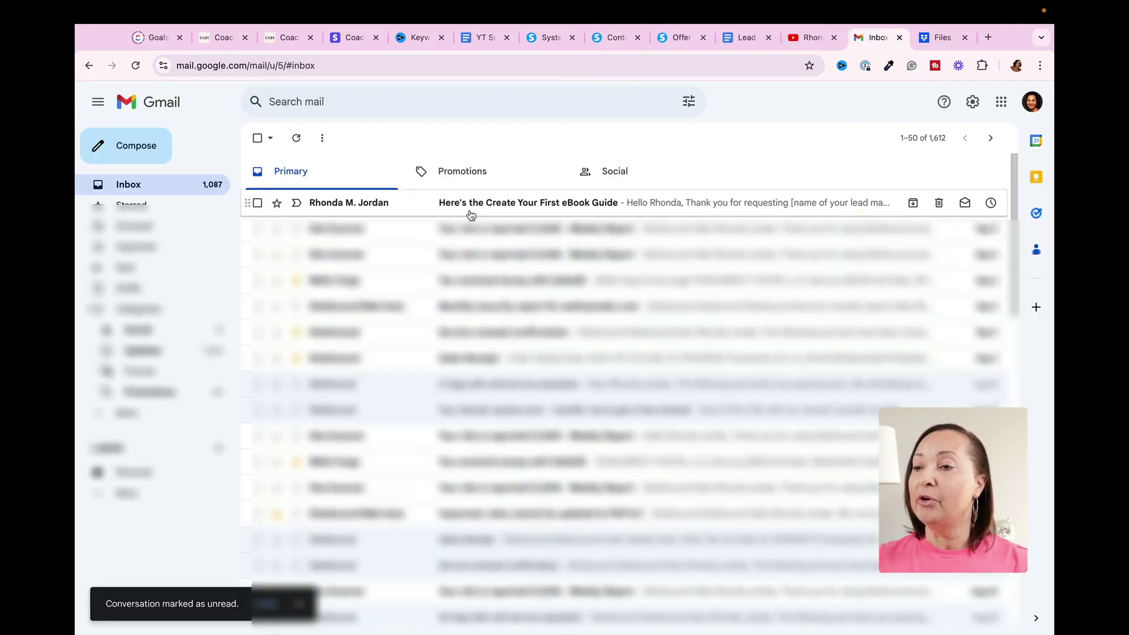
Step: Open the "Here's the Create Your First eBook Guide" email in Gmail, follow its download link, and look through the PDF in Dropbox
click(527, 208)
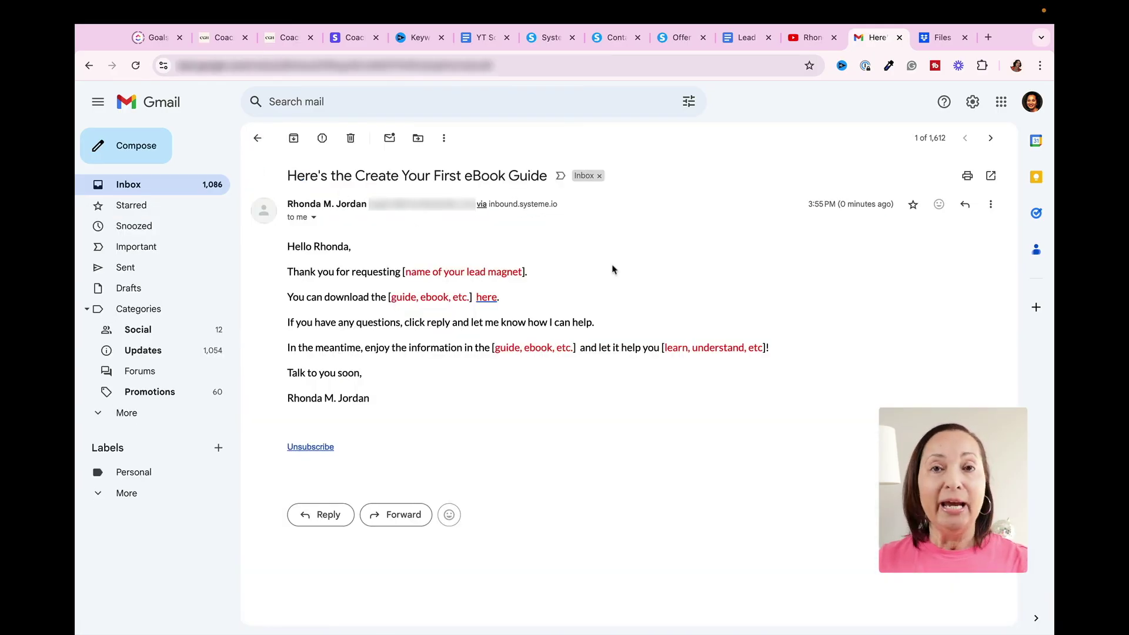
click(487, 298)
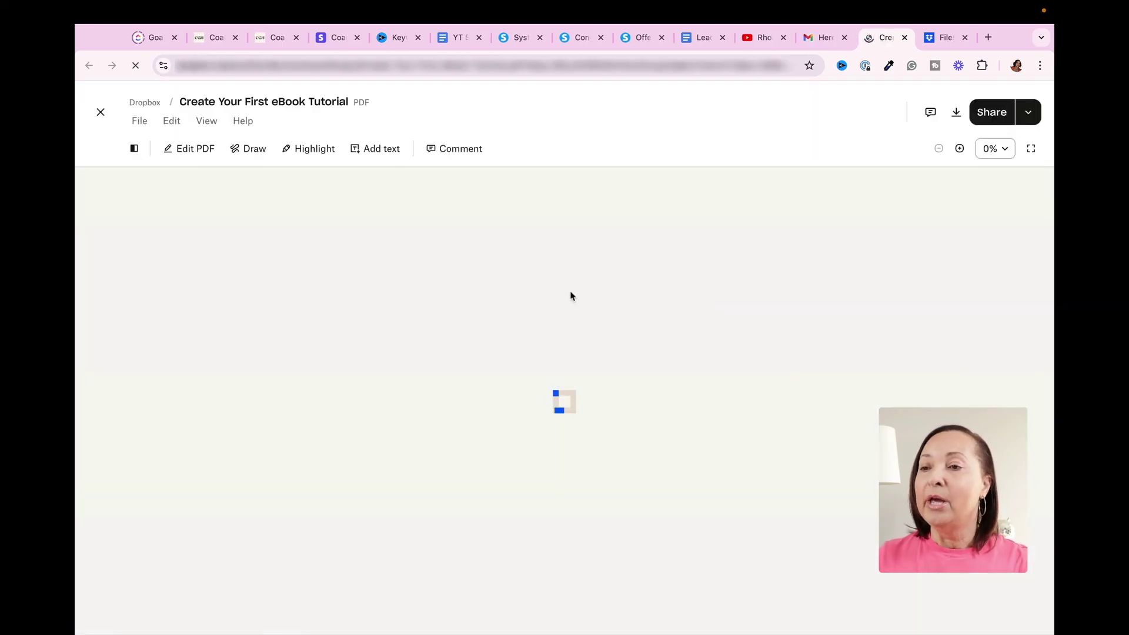
scroll(819, 315, down, 1)
scroll(819, 315, down, 10)
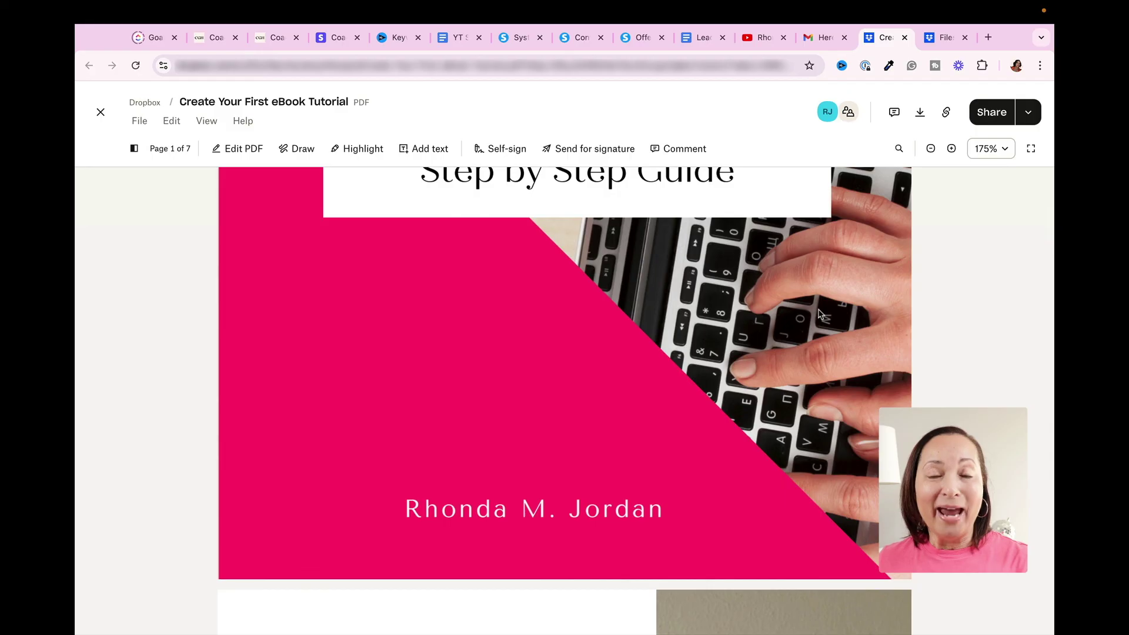
scroll(895, 297, down, 5)
scroll(894, 297, up, 2)
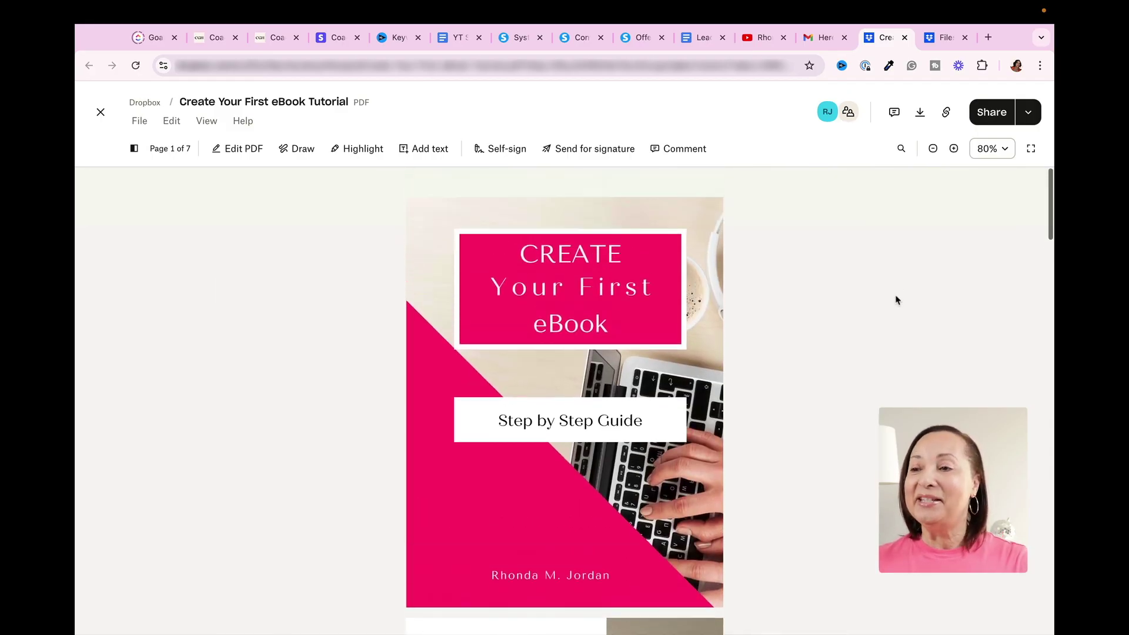